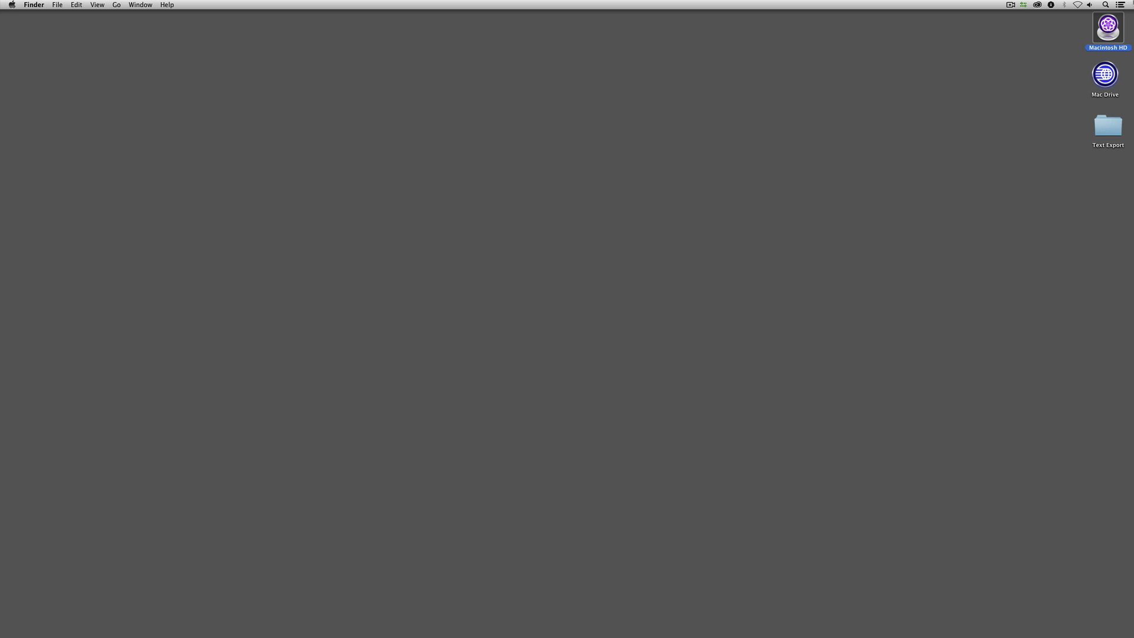
- Clear the desktop selection and bring Avid Media Composer to the front
key(Escape)
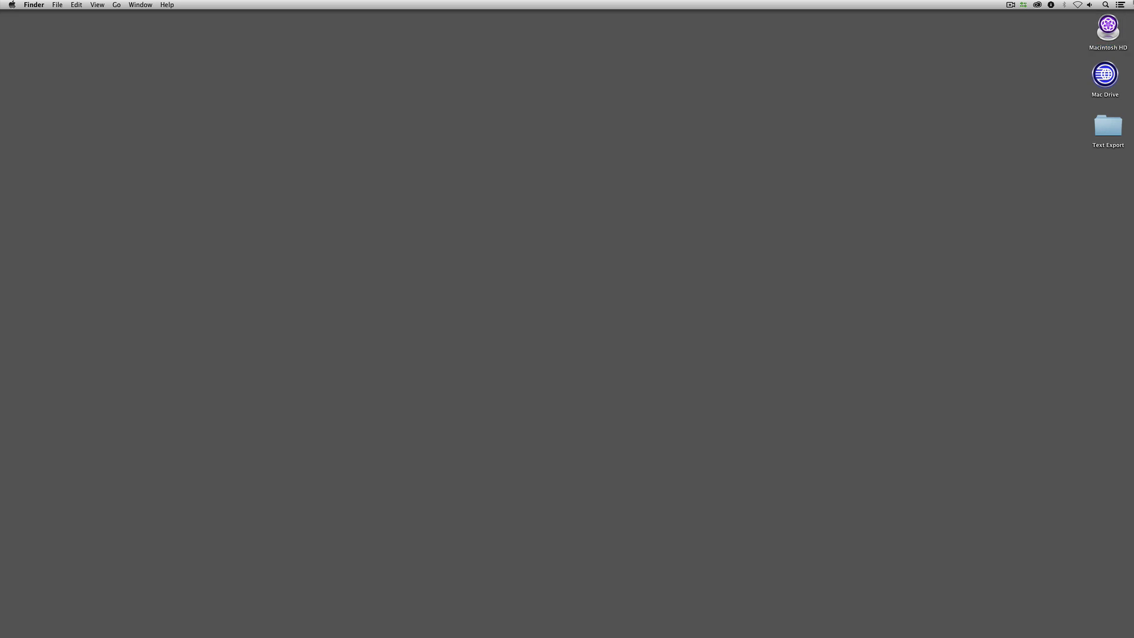
key(super+Tab)
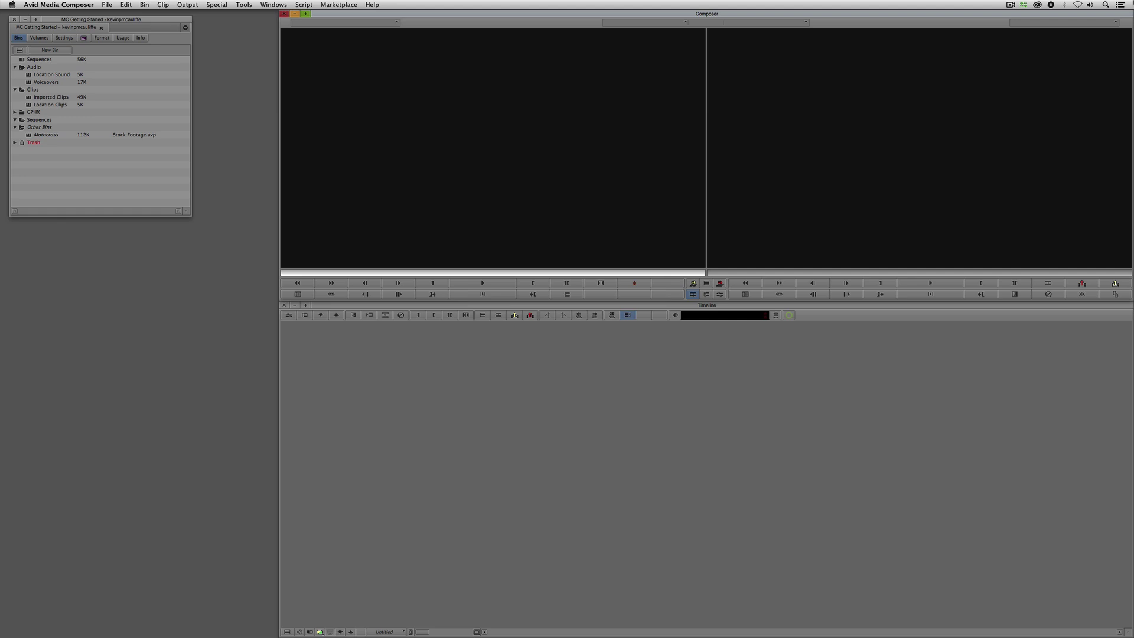
- Load For Audio Post from the Sequences bin and play it from the start to 00:59:10:18
double_click(24, 60)
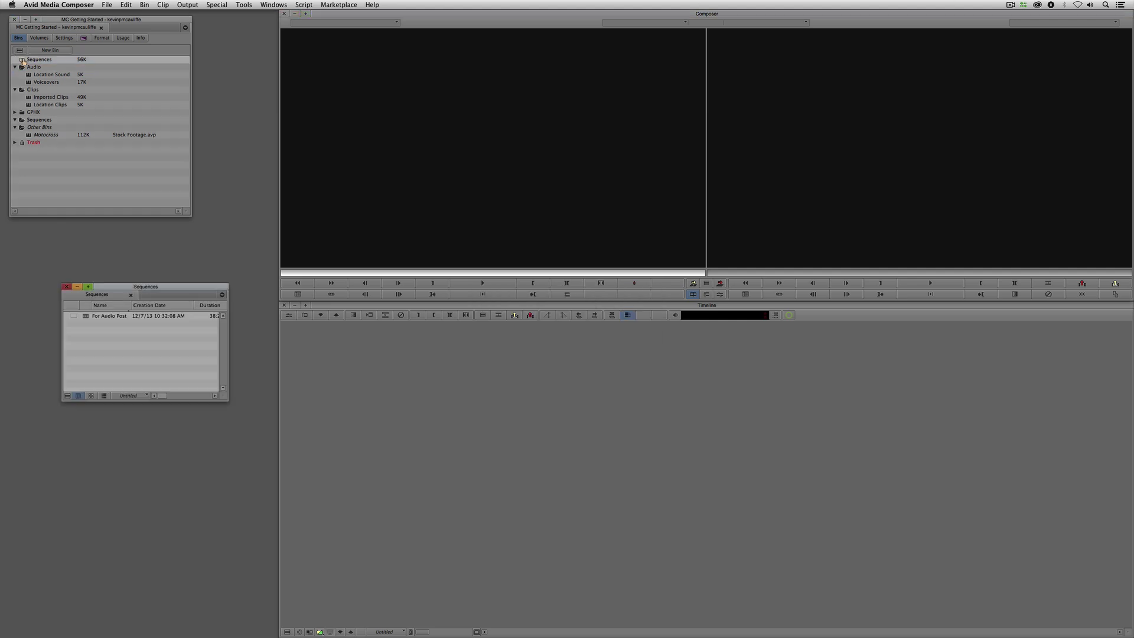
double_click(86, 316)
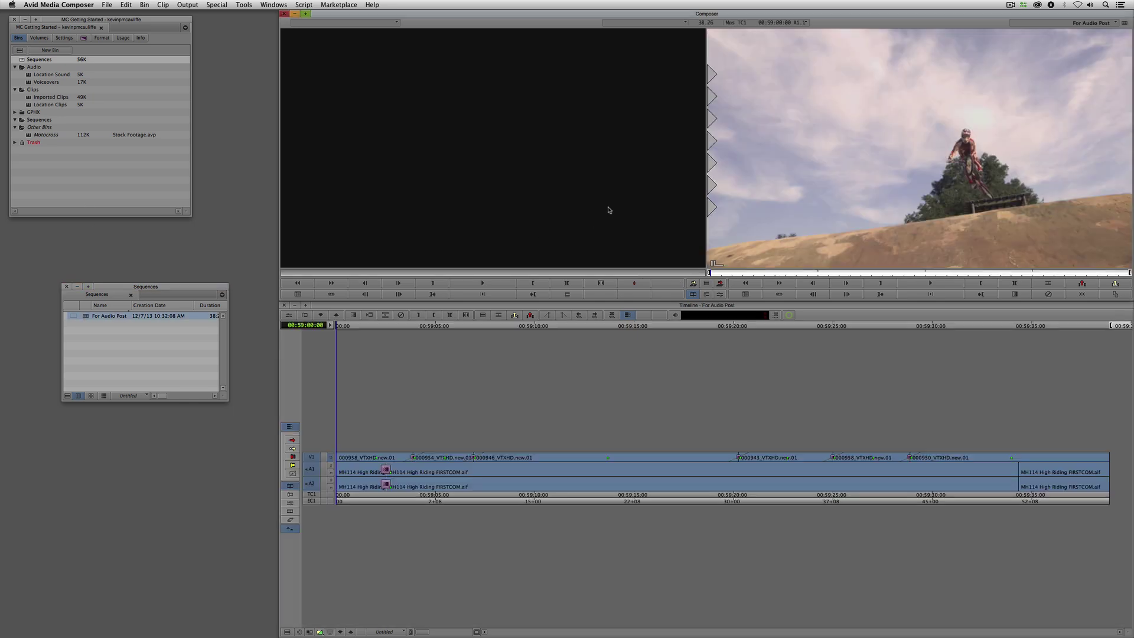
click(409, 478)
key(Home)
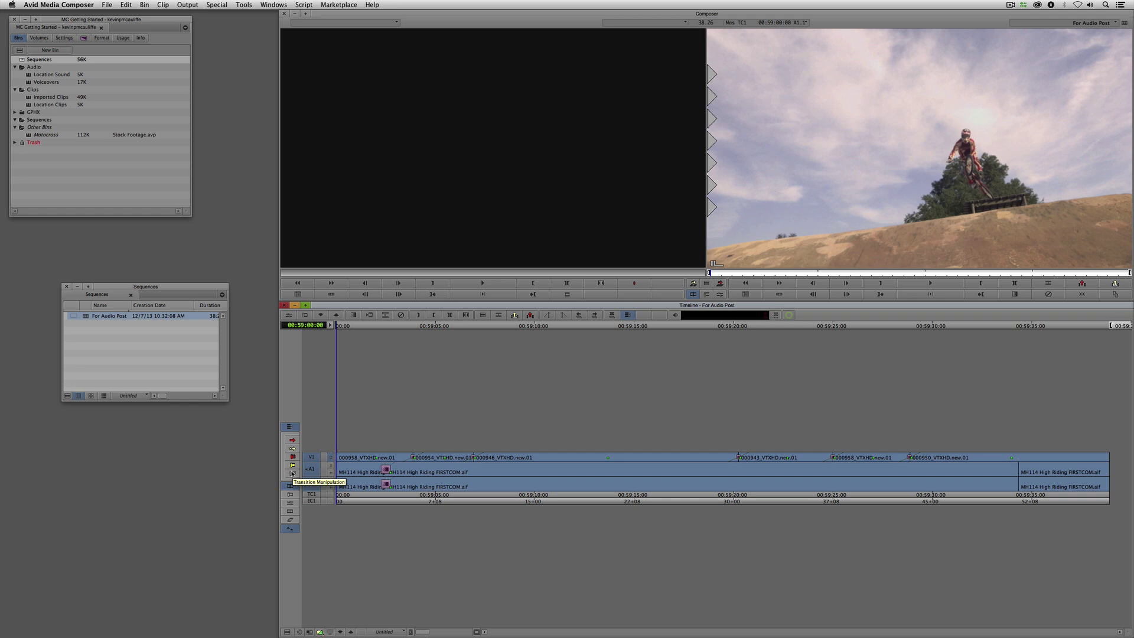
key(space)
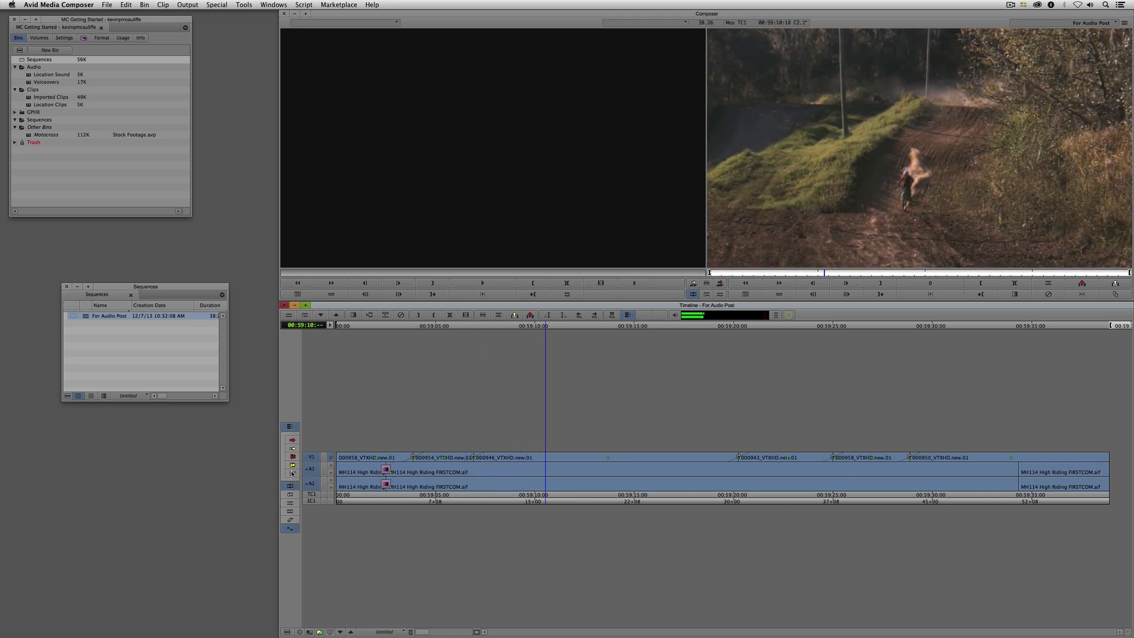
key(space)
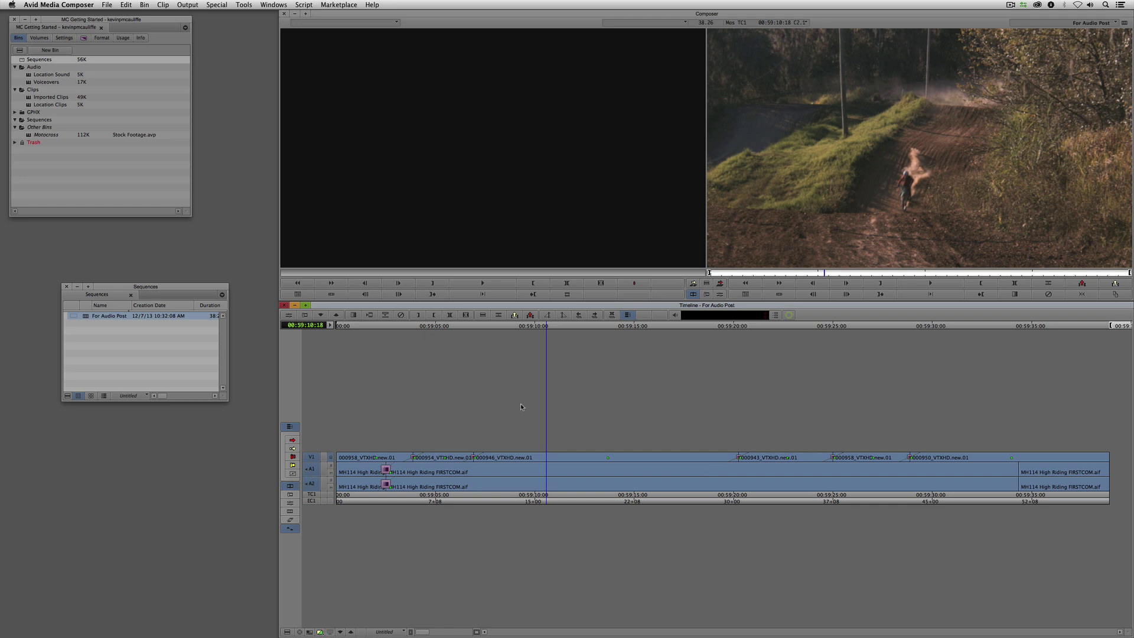
- Look through the Record monitor's context menu and the File menu without choosing anything
right_click(815, 199)
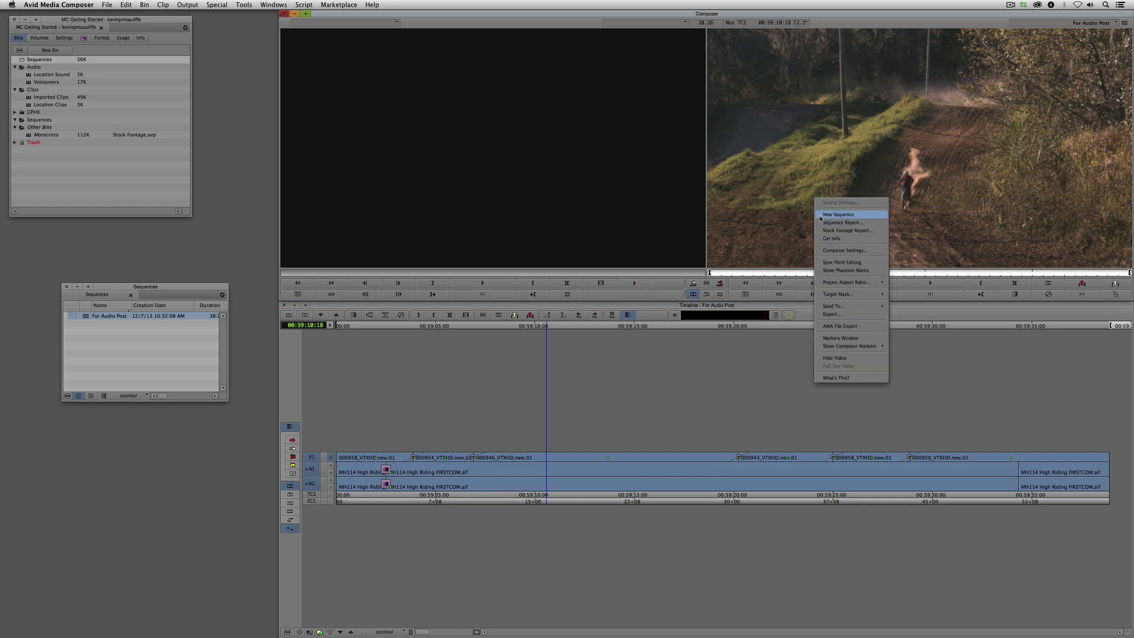
click(831, 314)
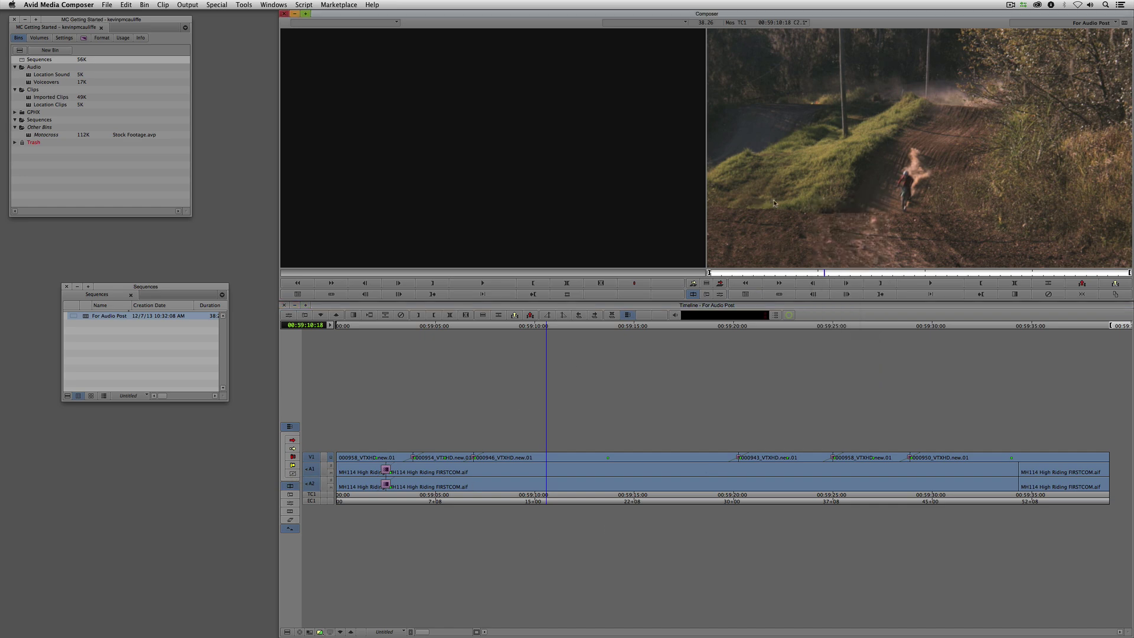
click(113, 5)
click(112, 5)
click(114, 6)
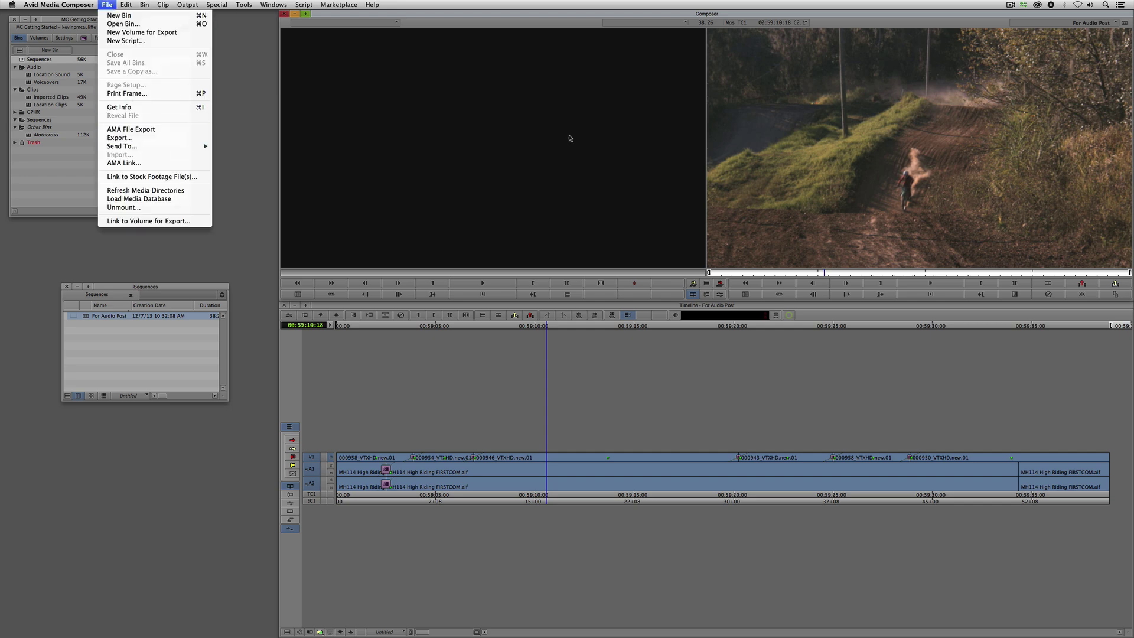
click(862, 138)
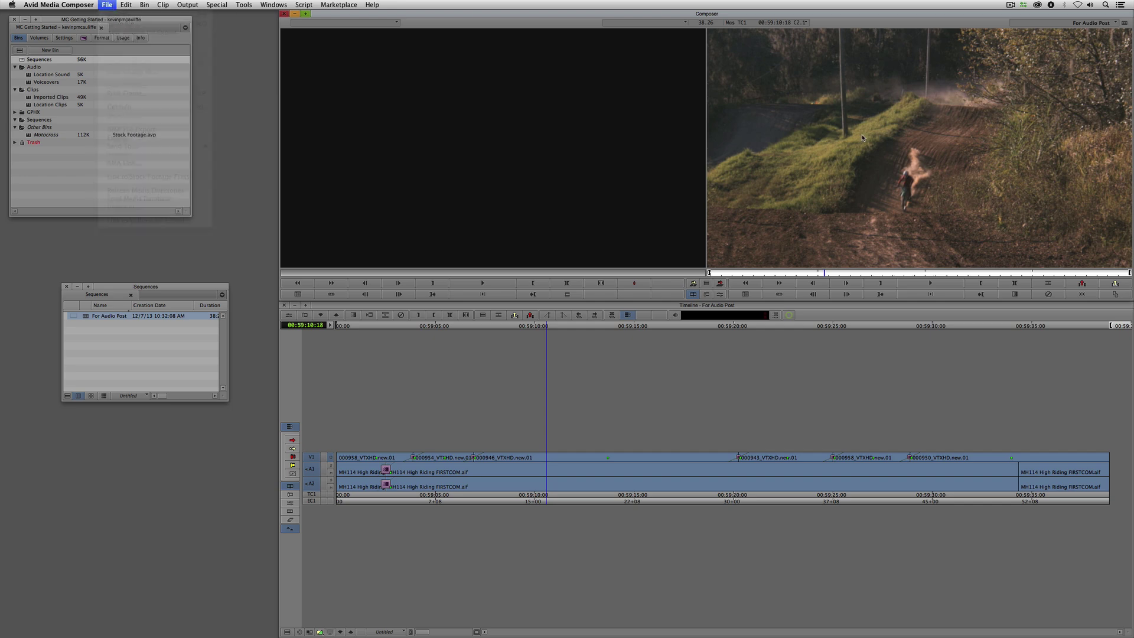
- Set the Project Type to 23.976p NTSC on the project's Format tab
click(101, 37)
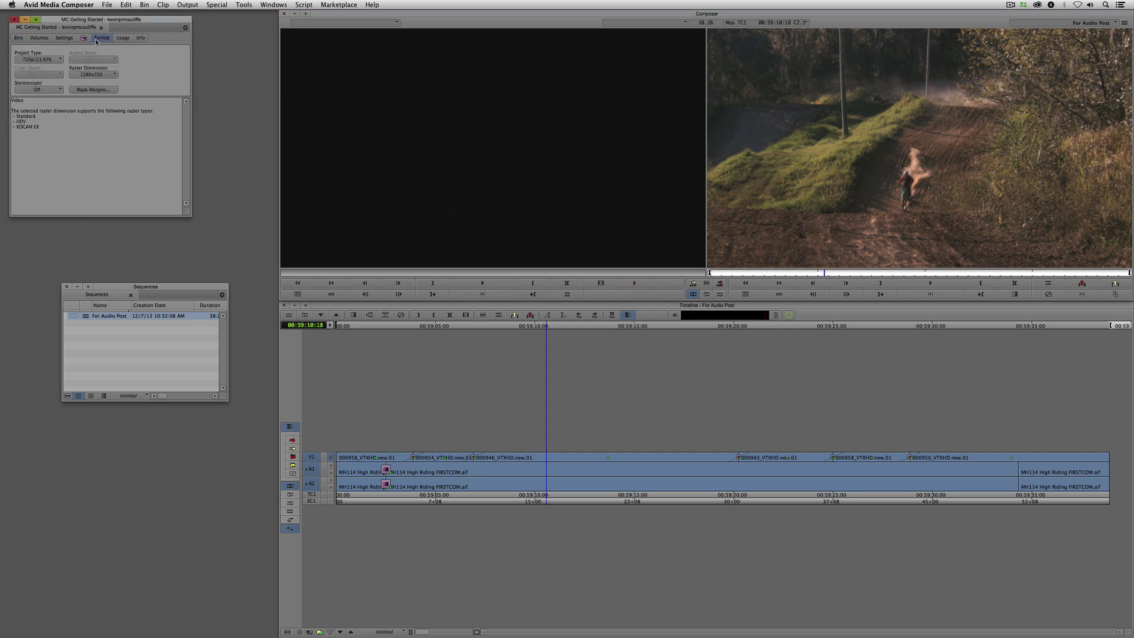
click(41, 60)
click(43, 73)
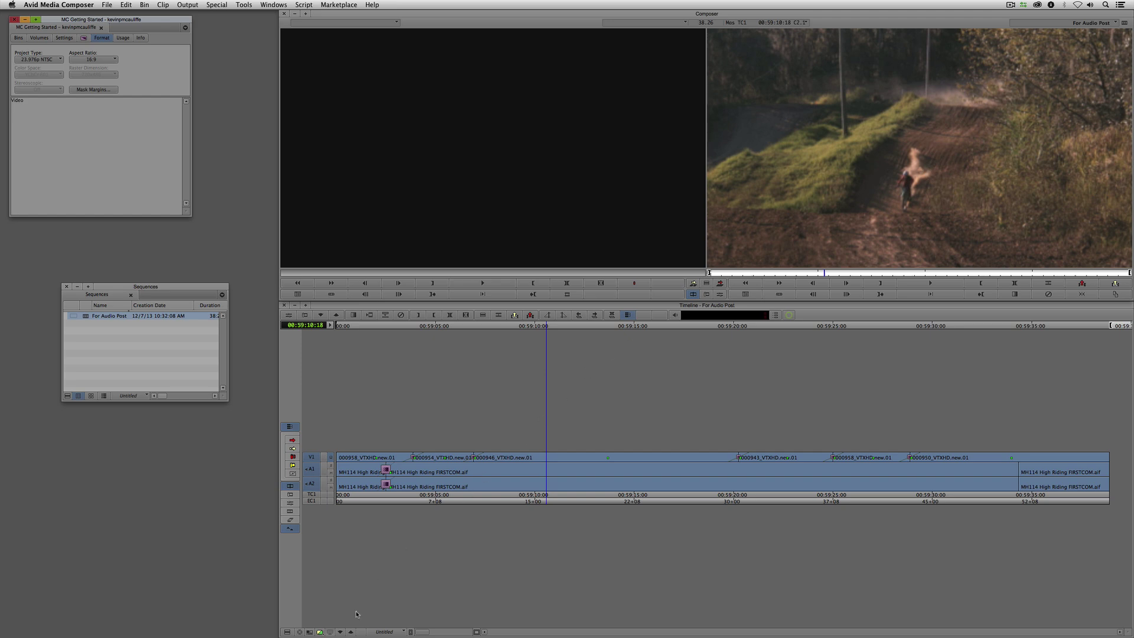
click(322, 633)
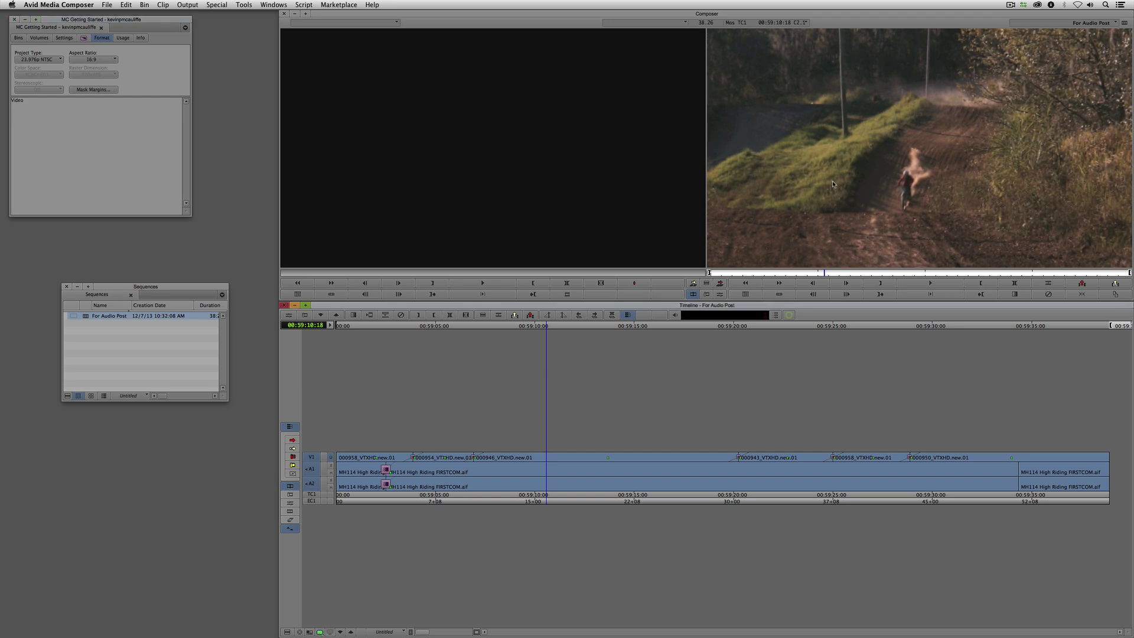
- Begin exporting from the Record monitor with the Untitled export setting and show its Options
right_click(803, 162)
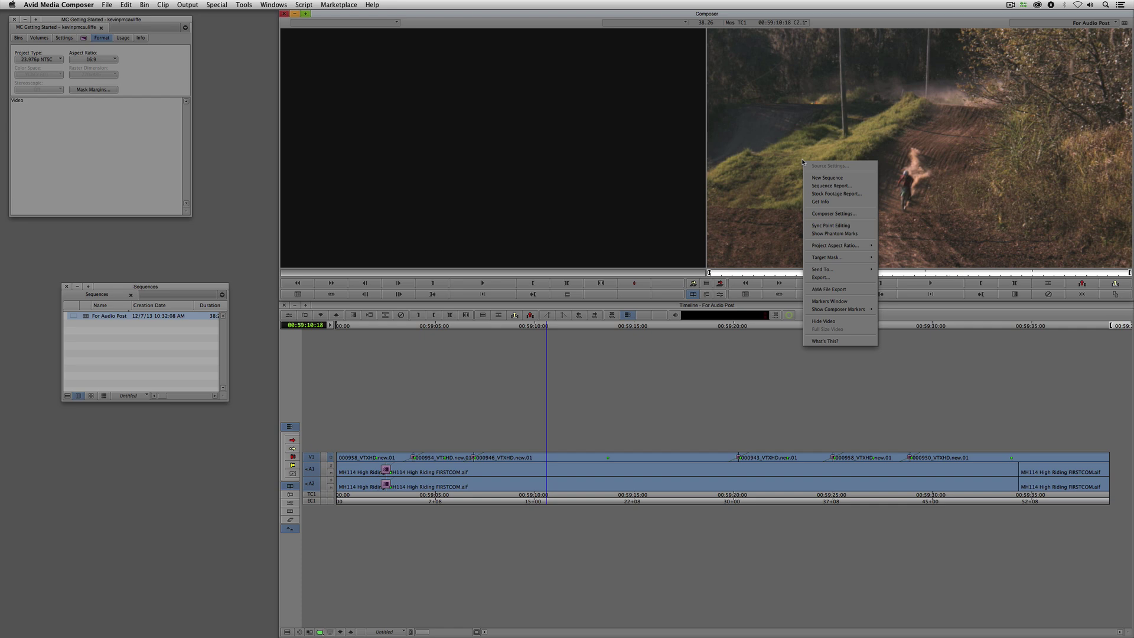
click(820, 277)
click(566, 282)
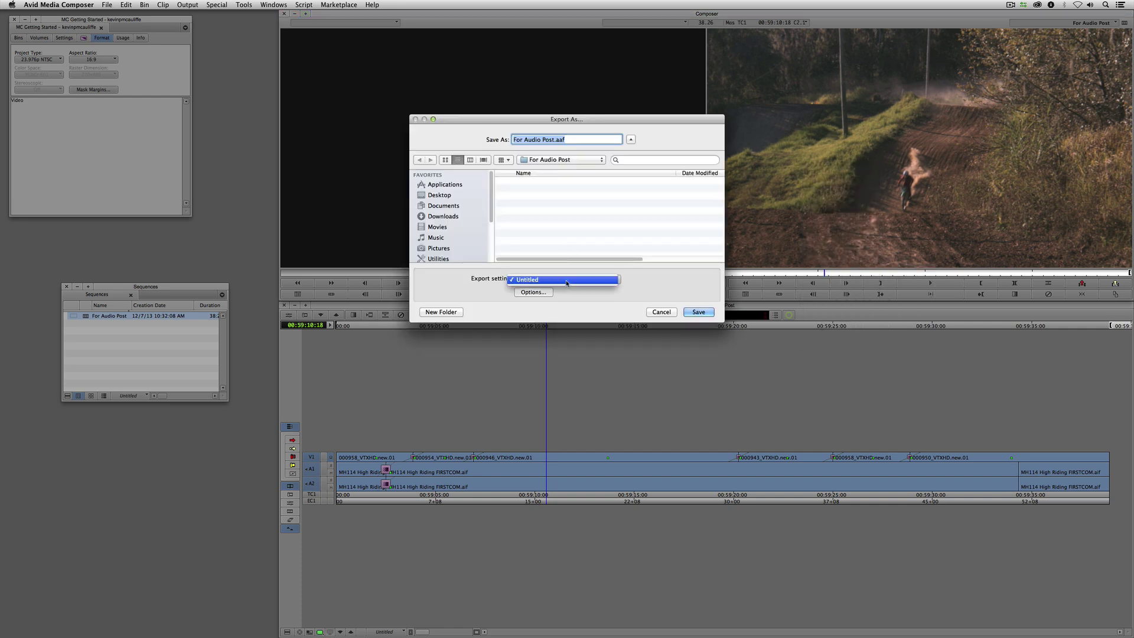
click(582, 279)
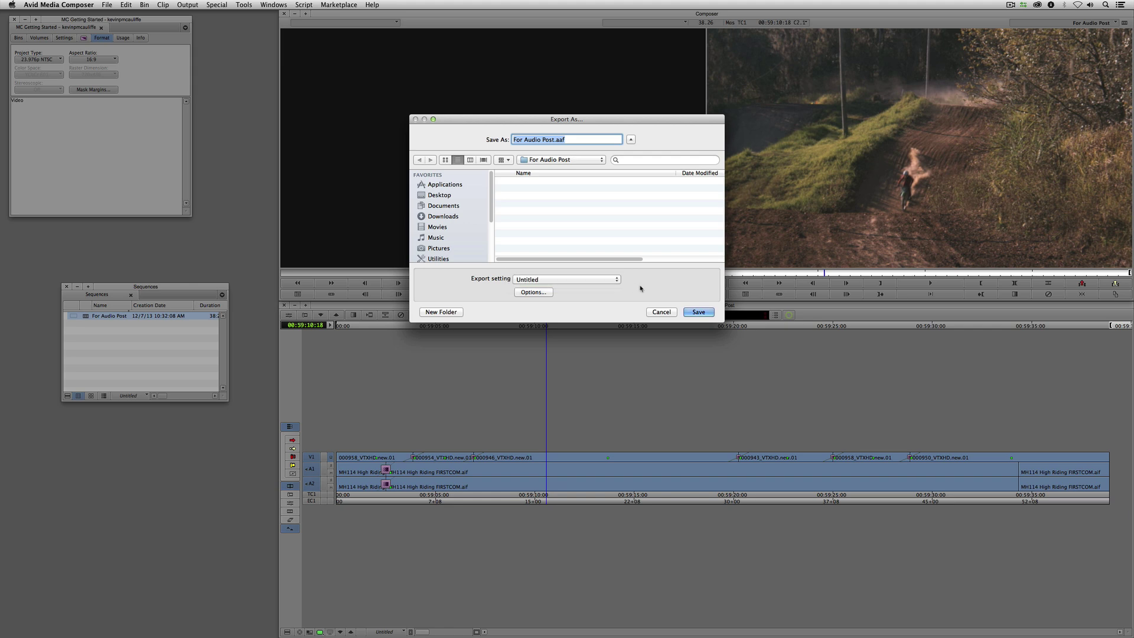
click(533, 292)
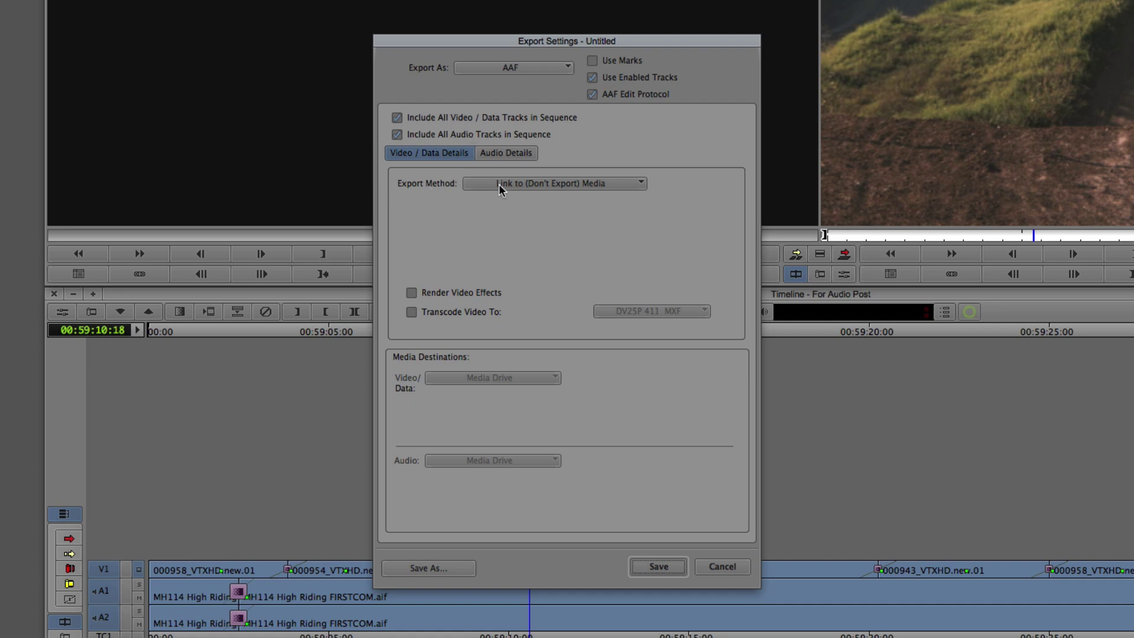
- Set AAF video to Video Mixdown without video edits, transcoded to 2:1 MXF, stored in Folder
click(613, 184)
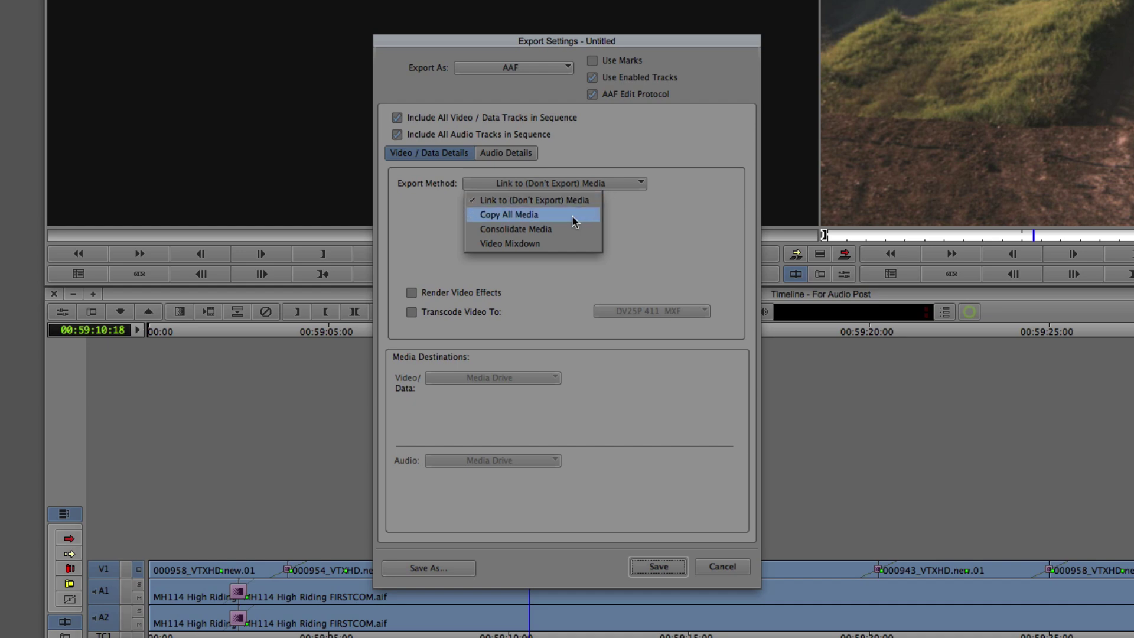
click(559, 243)
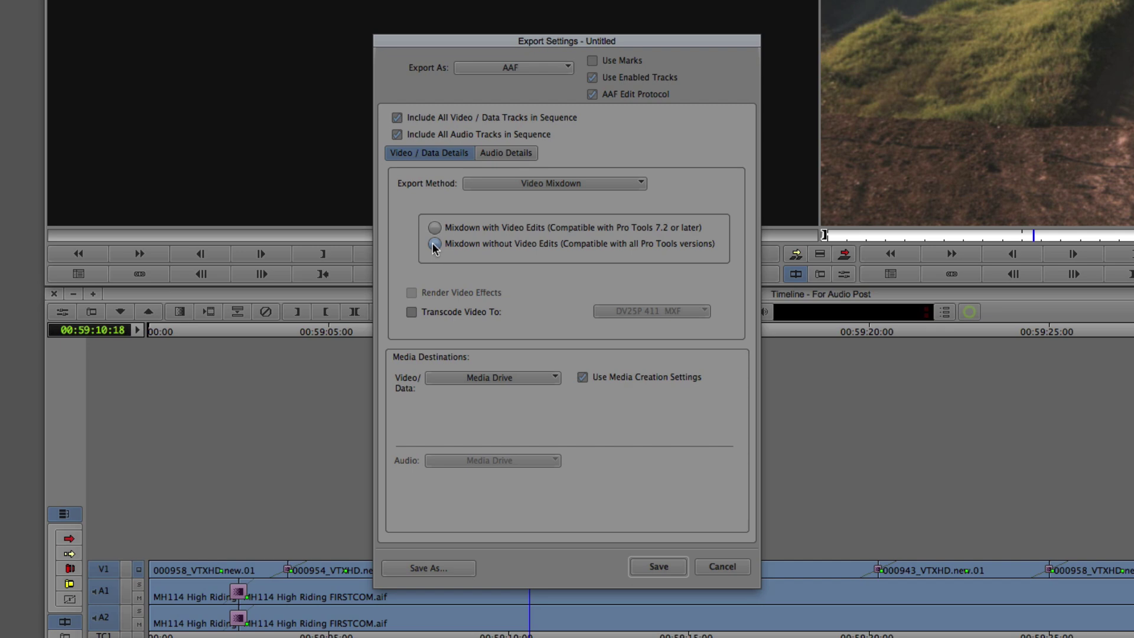
click(434, 244)
click(451, 313)
click(685, 312)
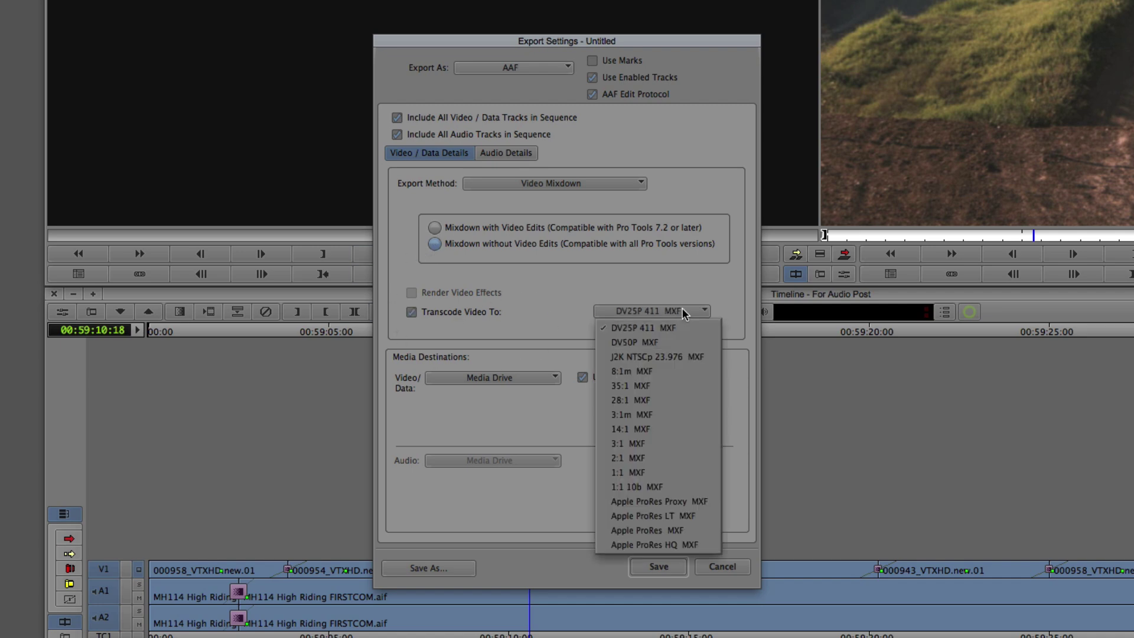
click(665, 458)
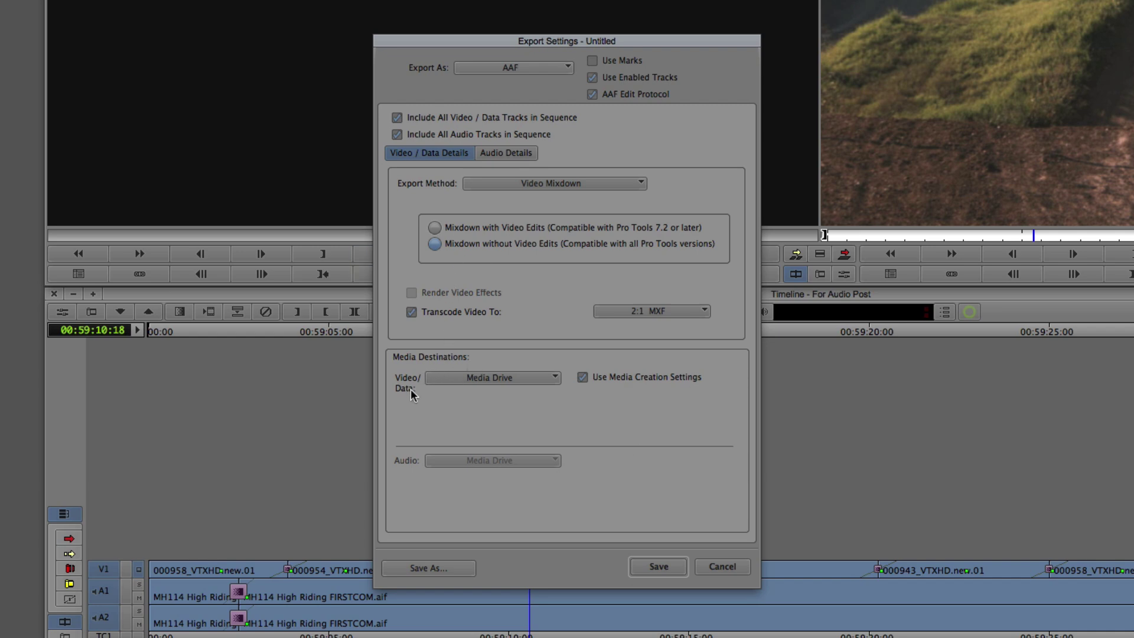
click(506, 381)
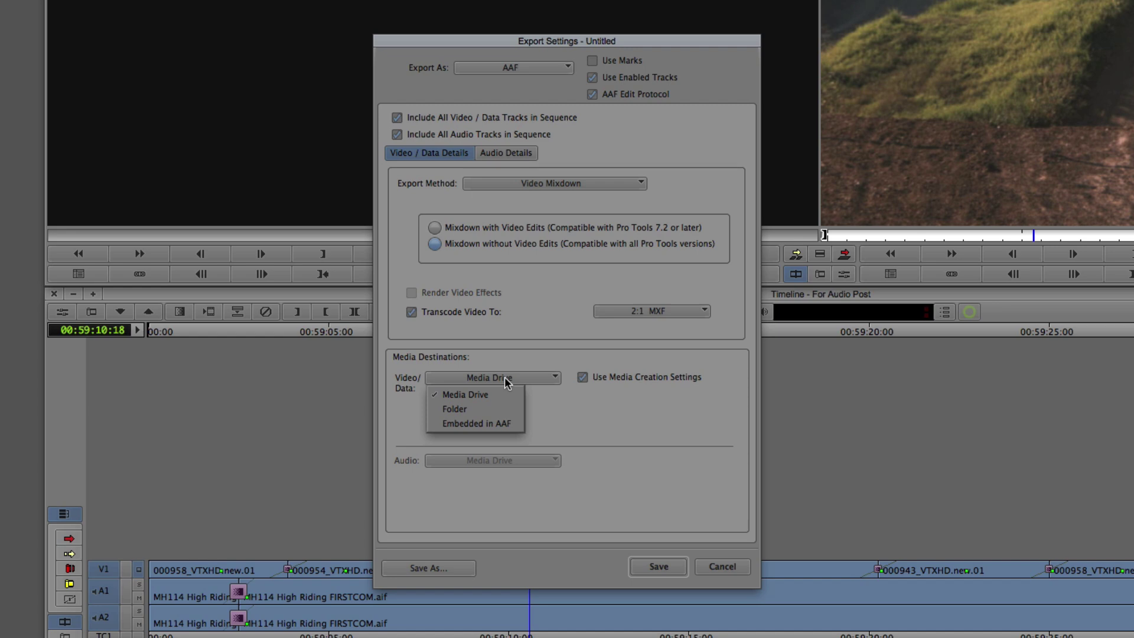
click(490, 408)
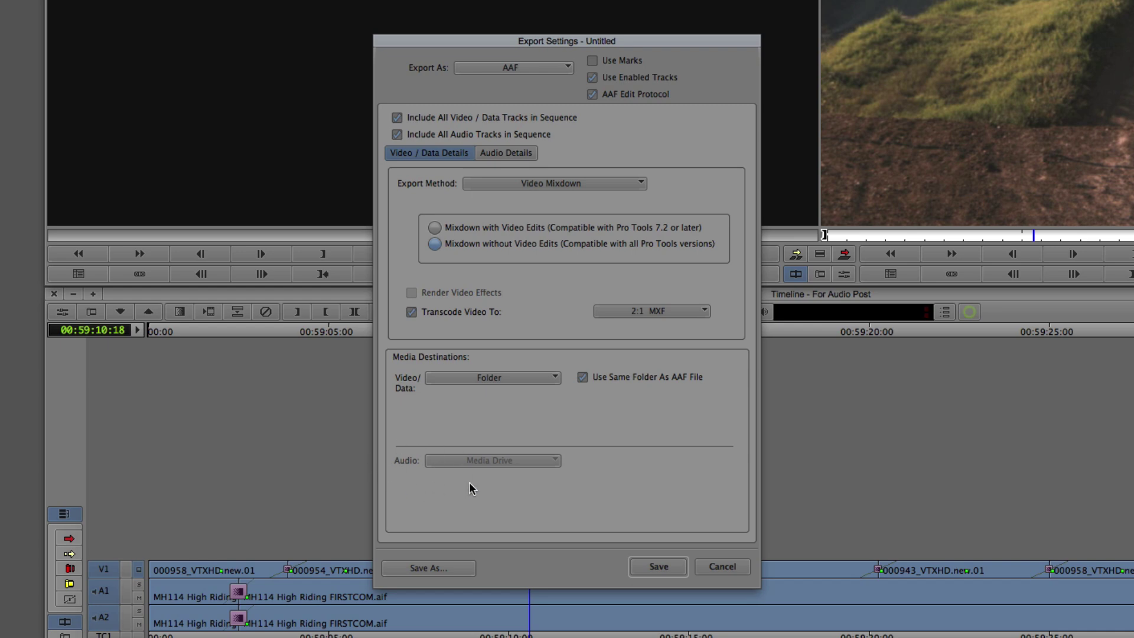
- Consolidate audio with effects rendered, track effects removed, a mixdown track added, embedded in AAF
click(506, 154)
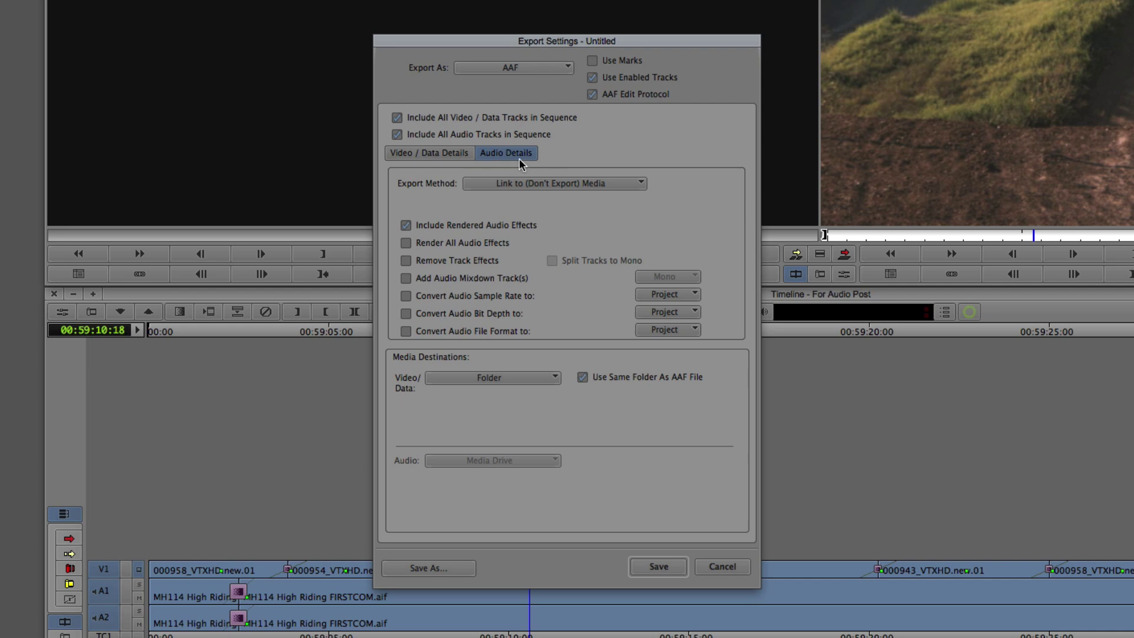
click(609, 183)
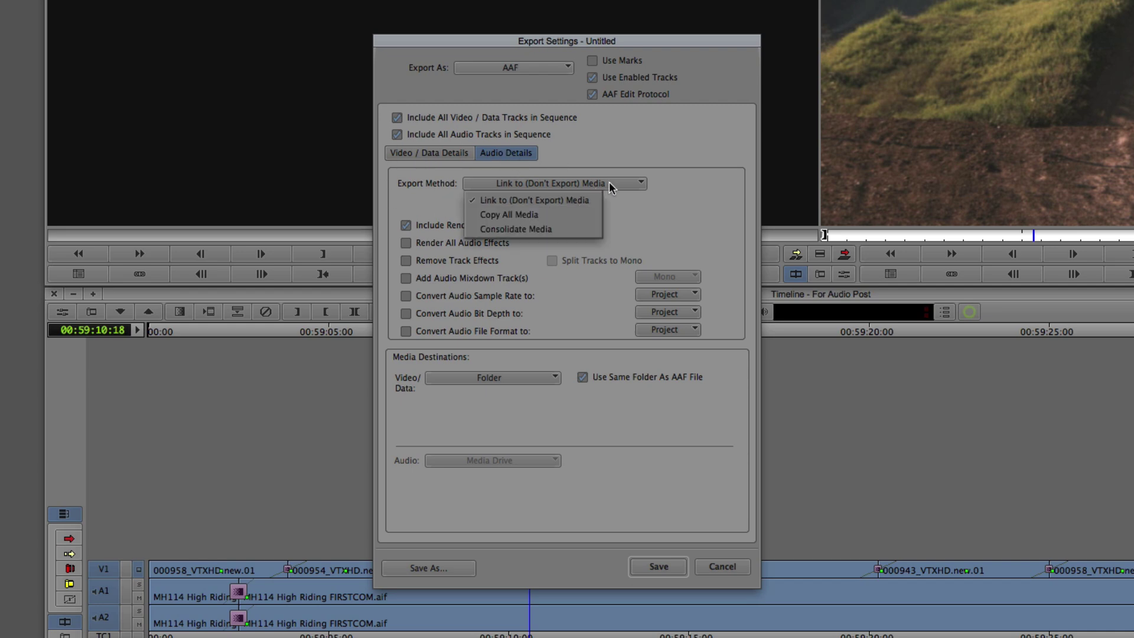
click(582, 229)
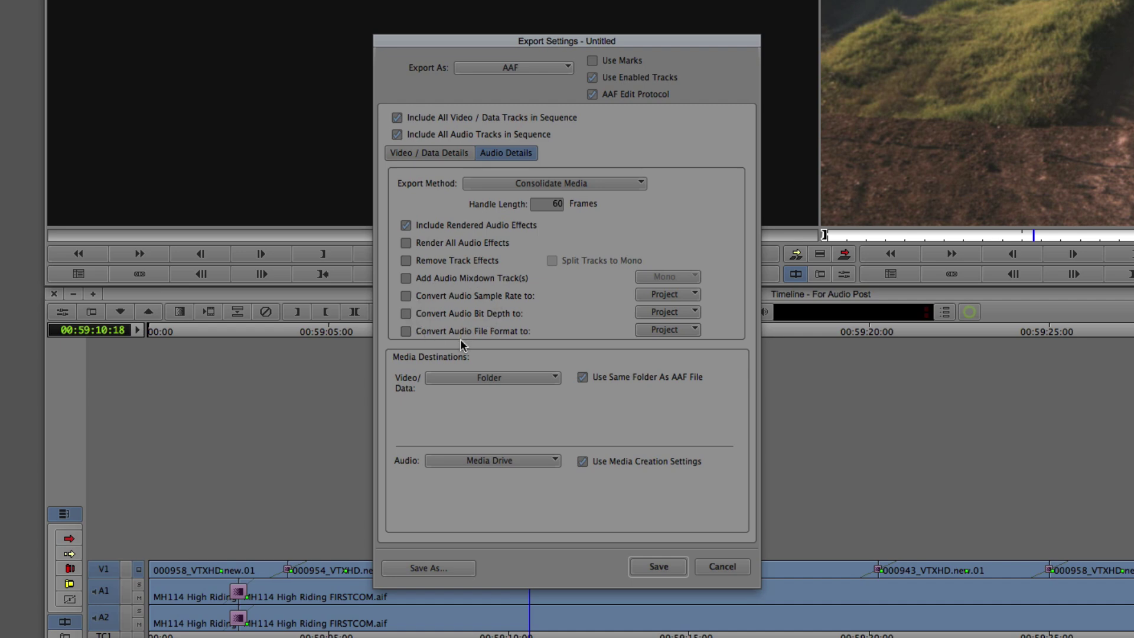
click(440, 243)
click(434, 261)
click(461, 275)
click(540, 464)
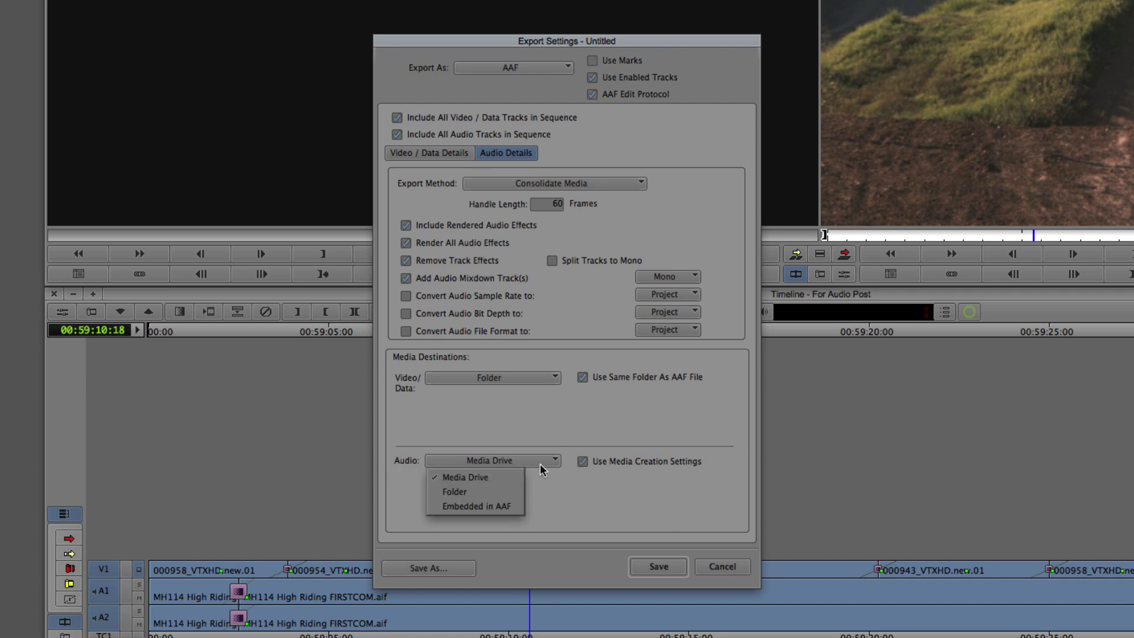
click(482, 507)
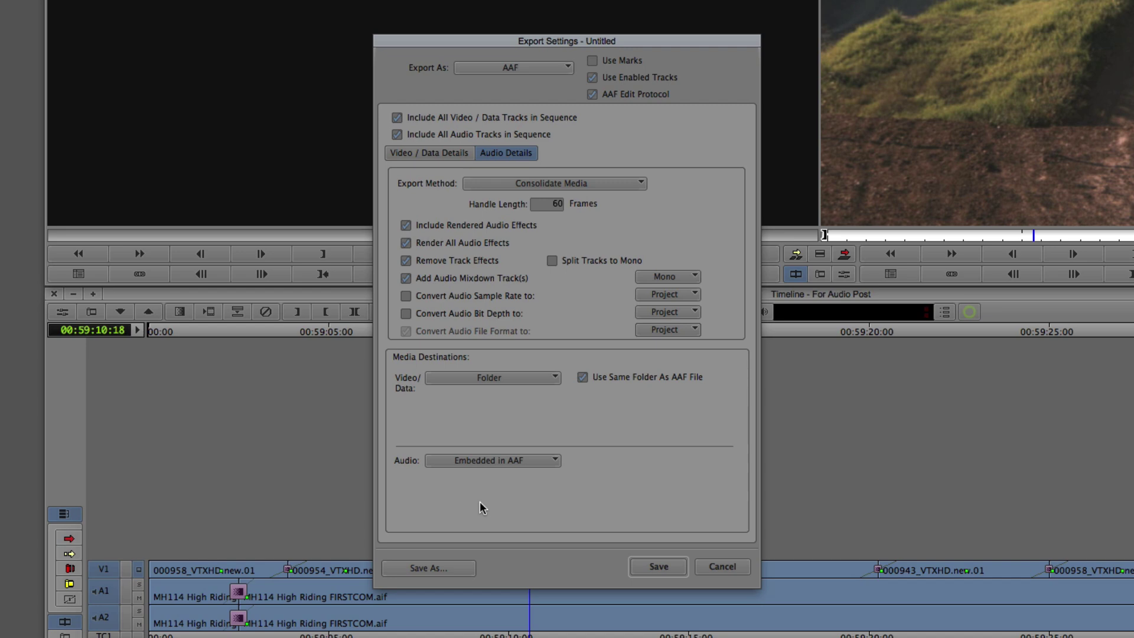
- Save the AAF options as an export setting named 'Export for Audio Post'
click(447, 571)
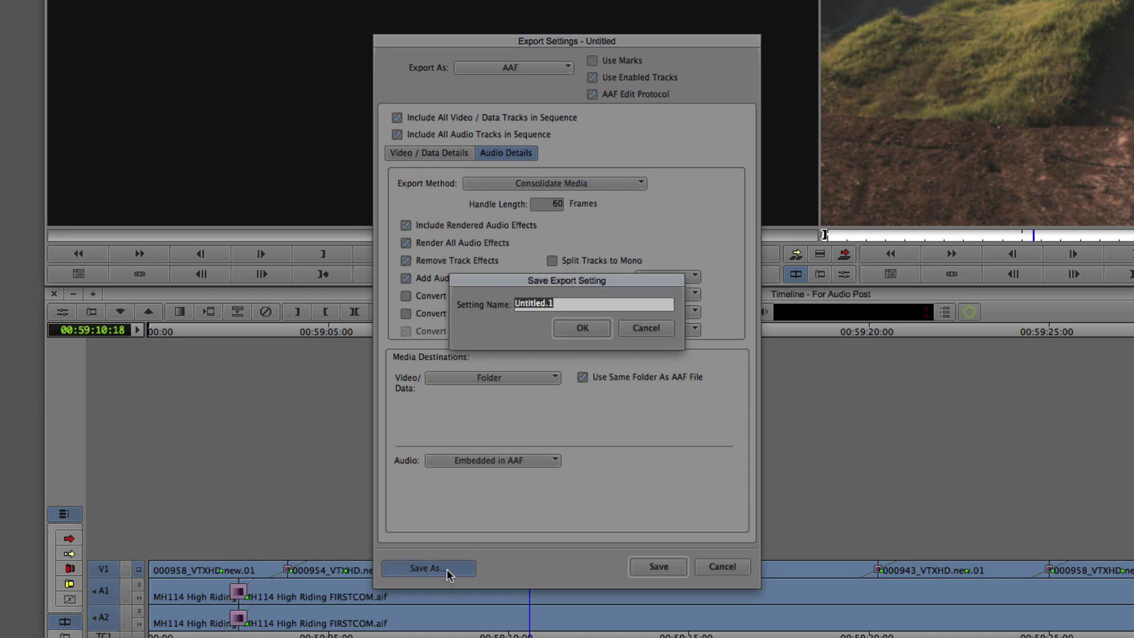
text(Export for Audio Post)
key(Return)
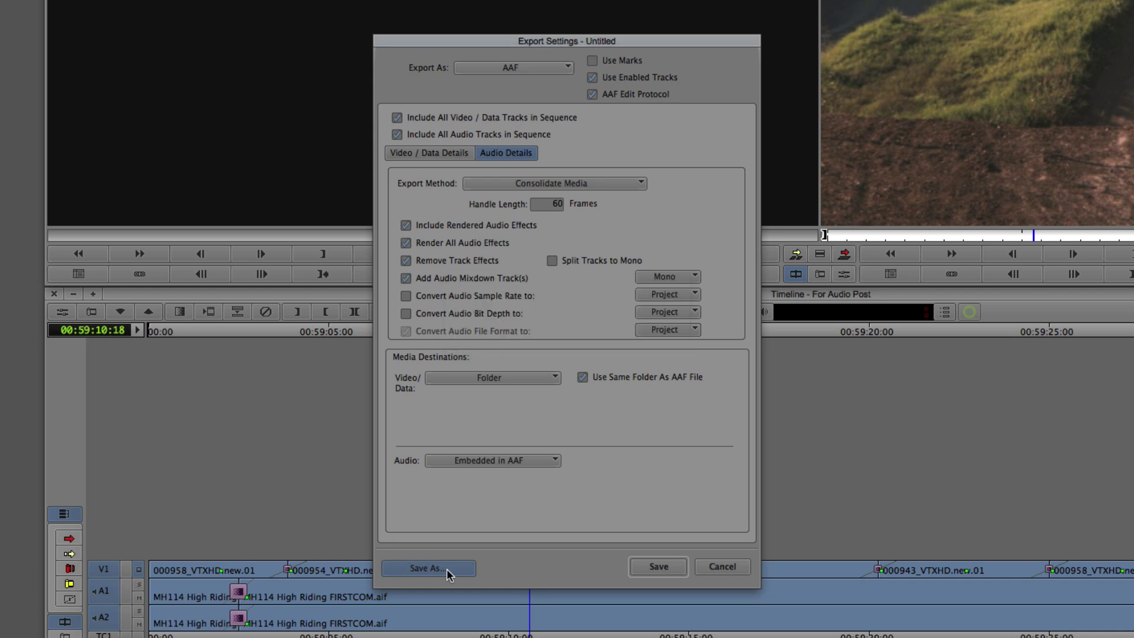
click(659, 567)
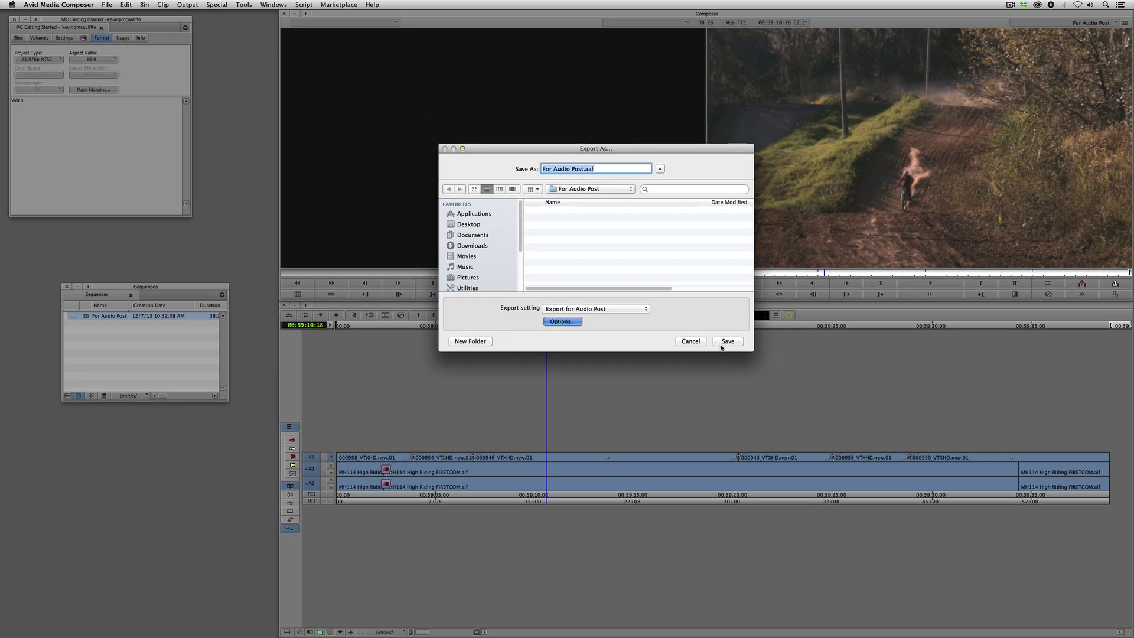
click(726, 342)
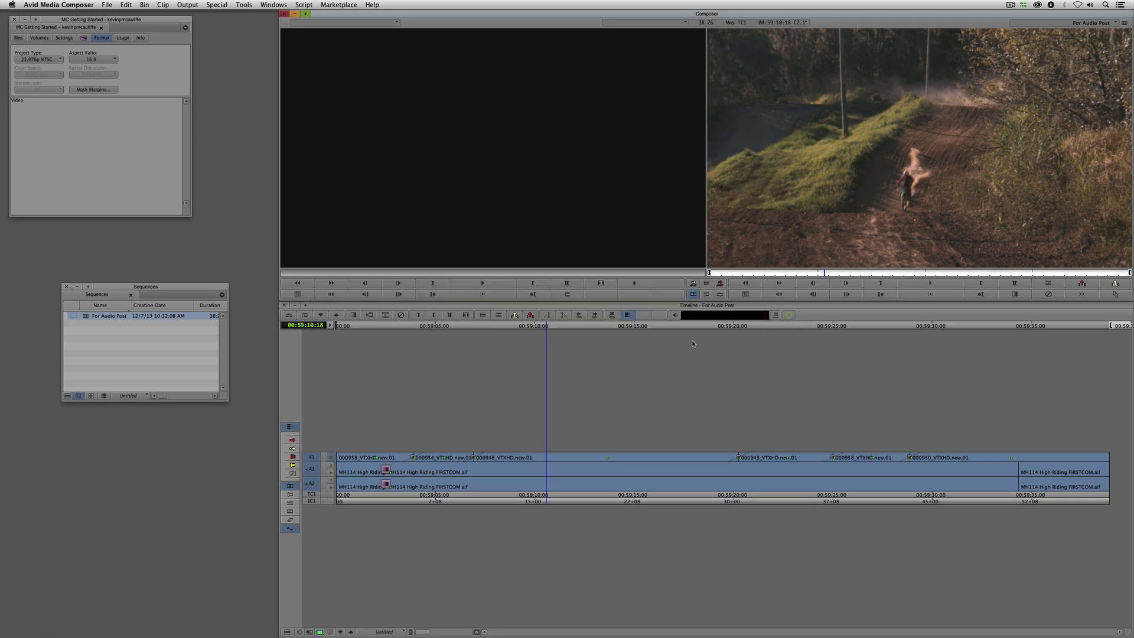
- Select the Export for Audio Post setting in the project's Settings list
click(65, 38)
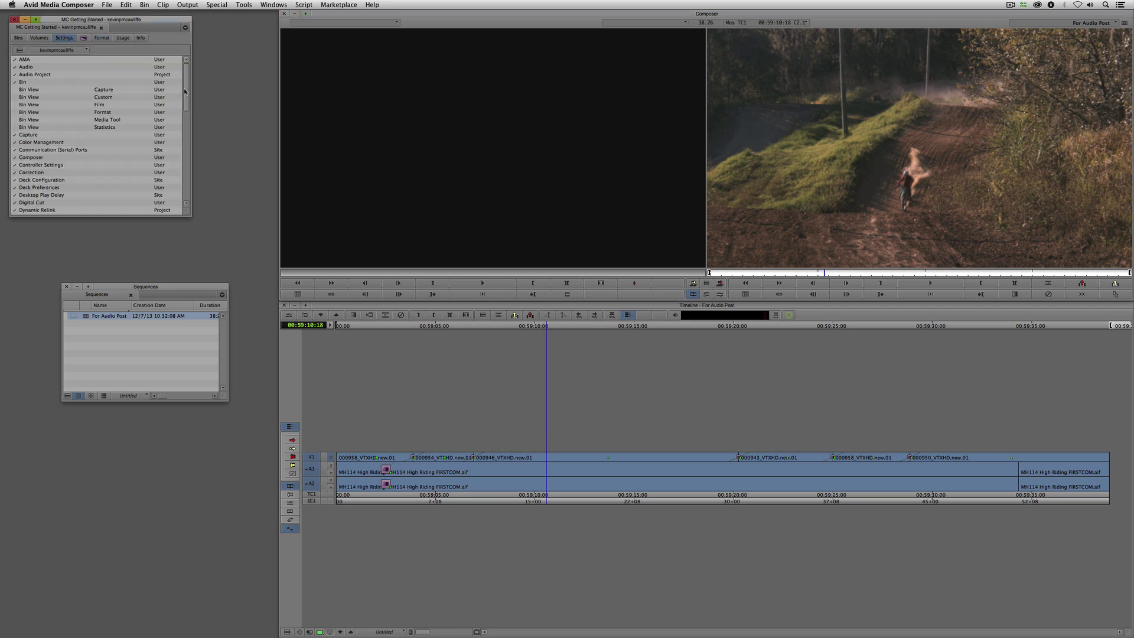
drag(187, 94, 189, 116)
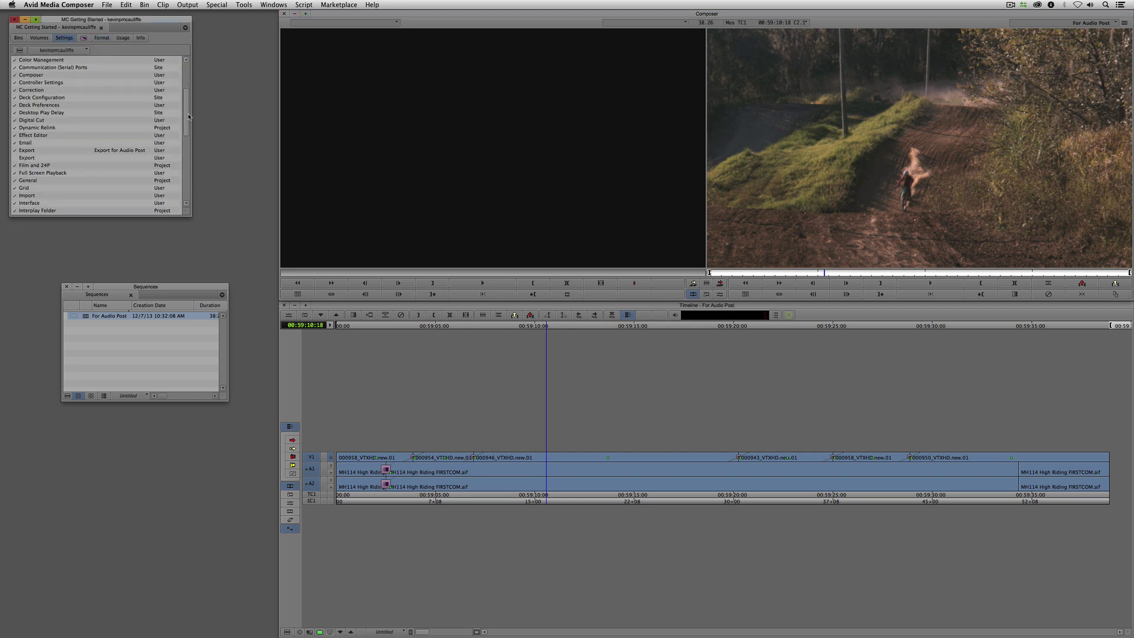
click(27, 150)
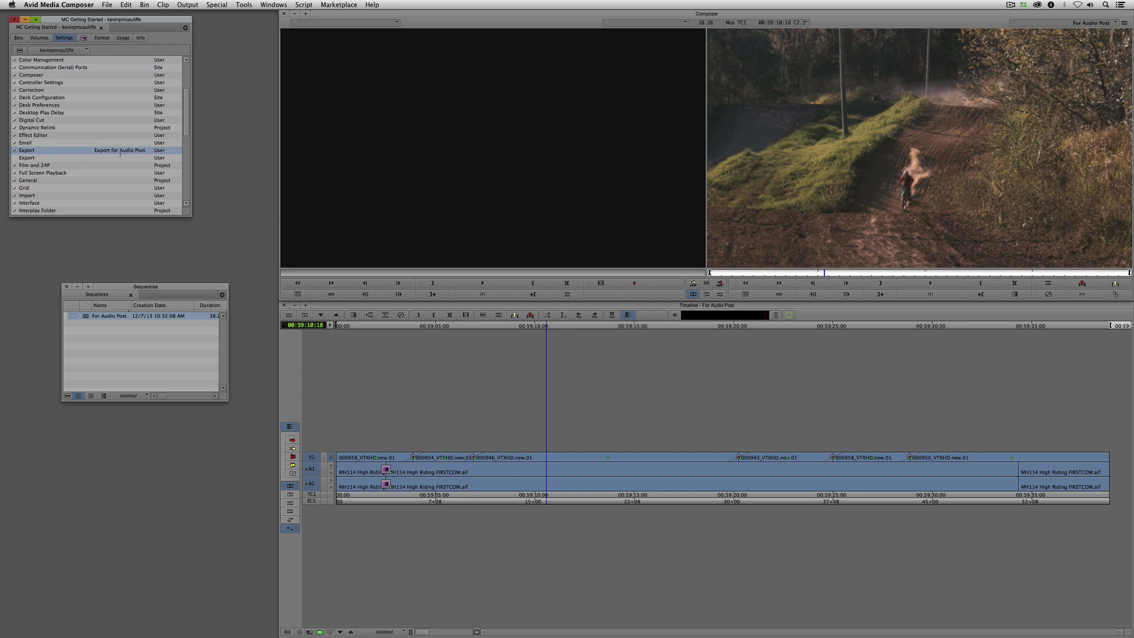
- Export the sequence as an AAF under a new file name, then hide Media Composer
right_click(780, 171)
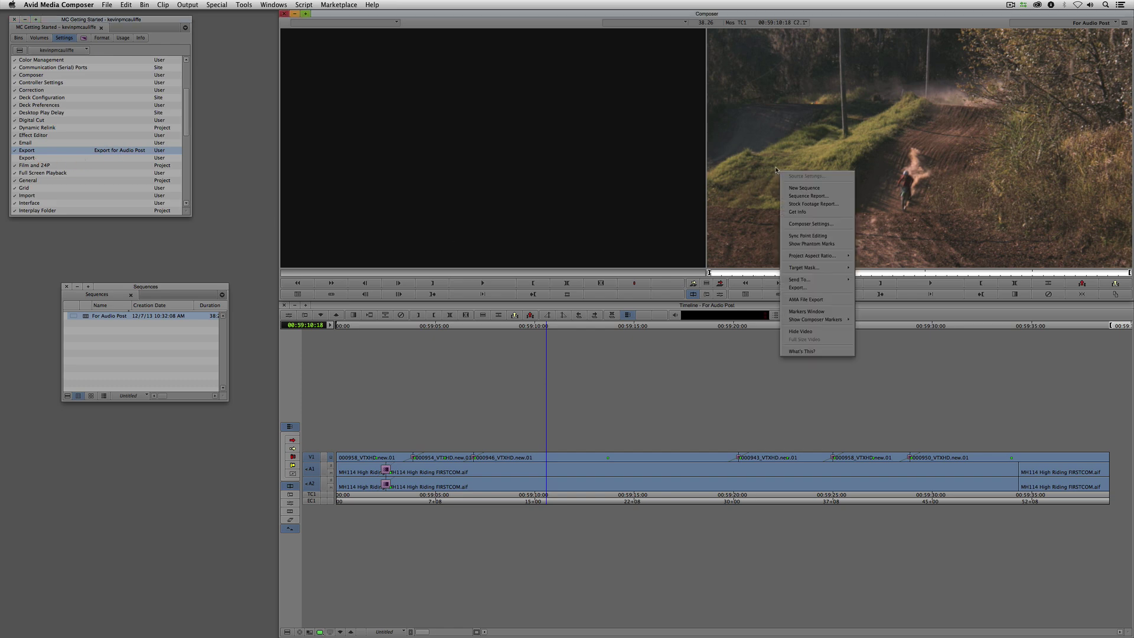
click(799, 288)
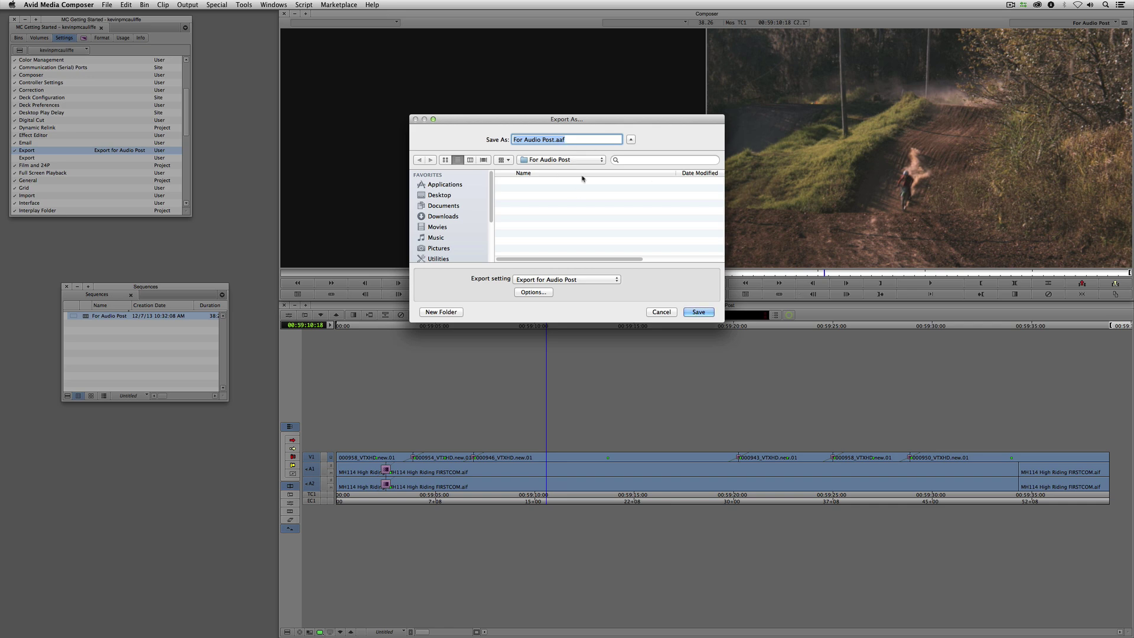
text(Kevin's Post Audio Export)
key(Return)
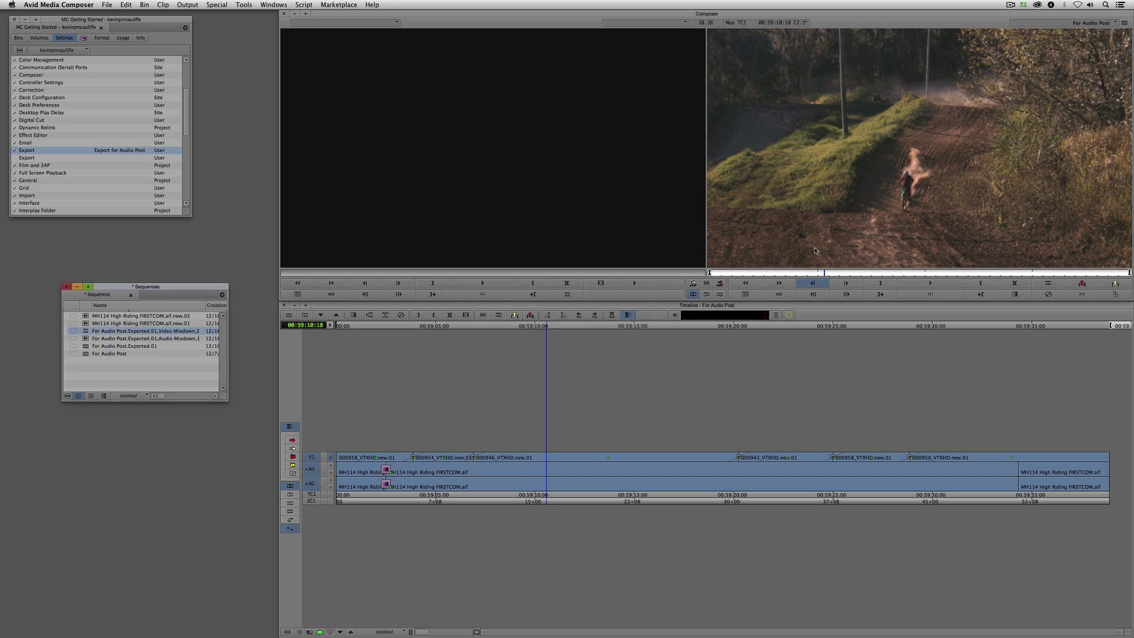
click(819, 225)
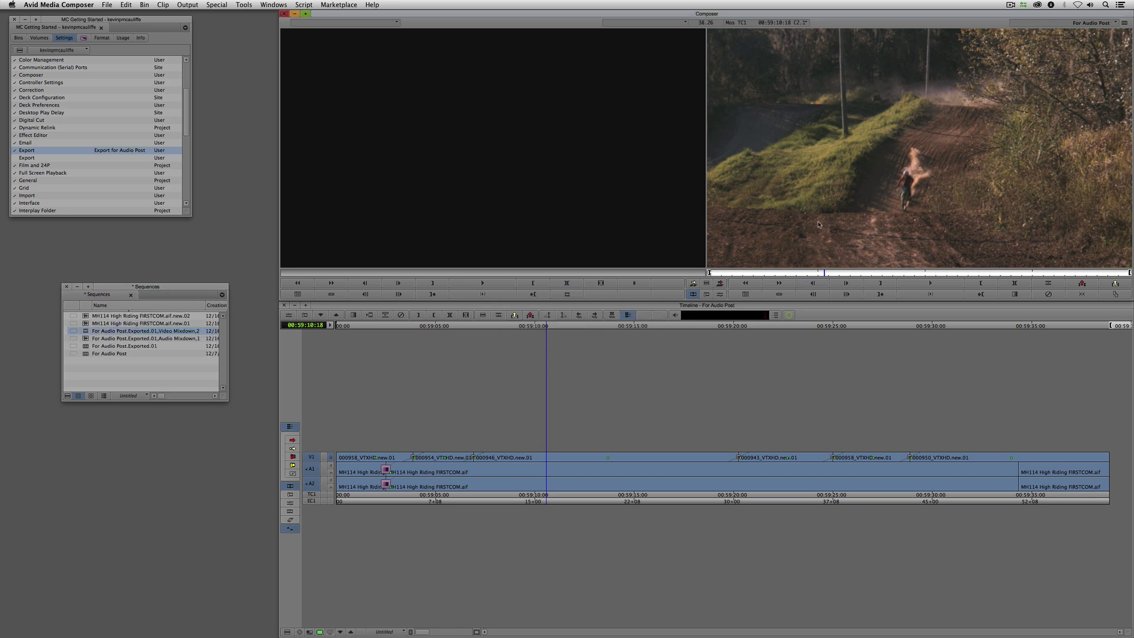
key(super+h)
- Open the For Audio Post folder on the Mac Drive
double_click(1106, 74)
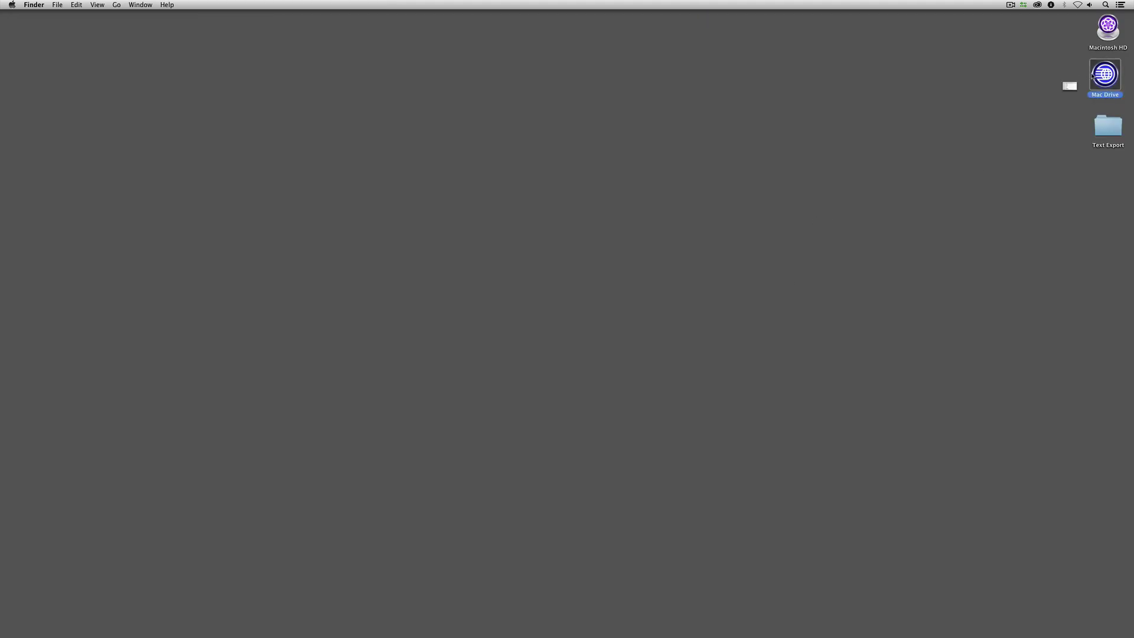
click(276, 361)
key(f)
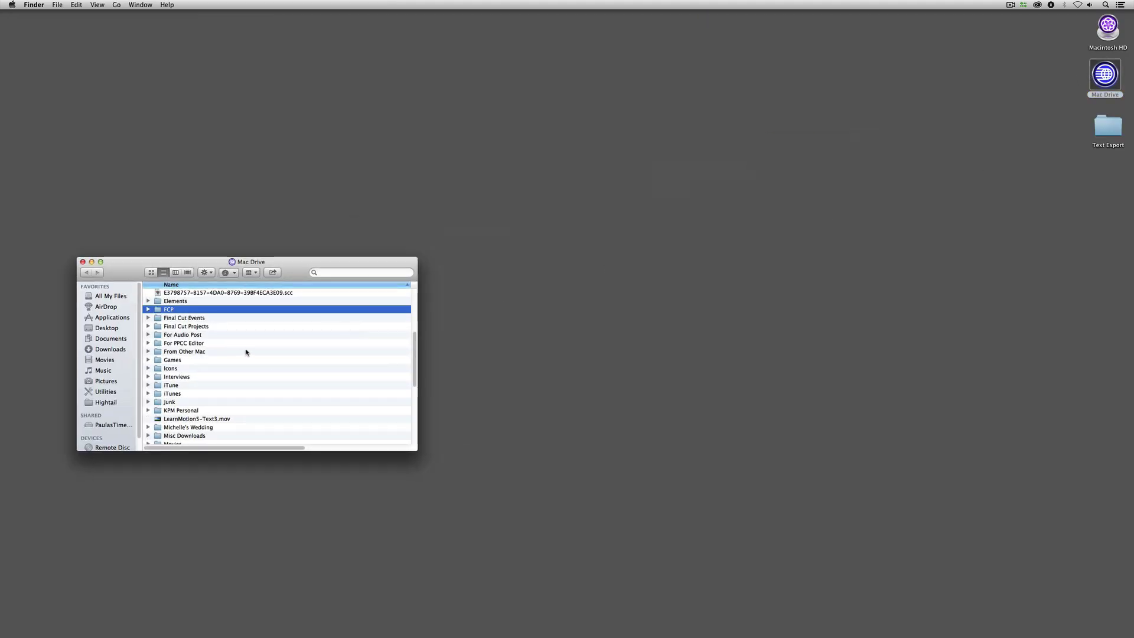
click(193, 335)
double_click(193, 335)
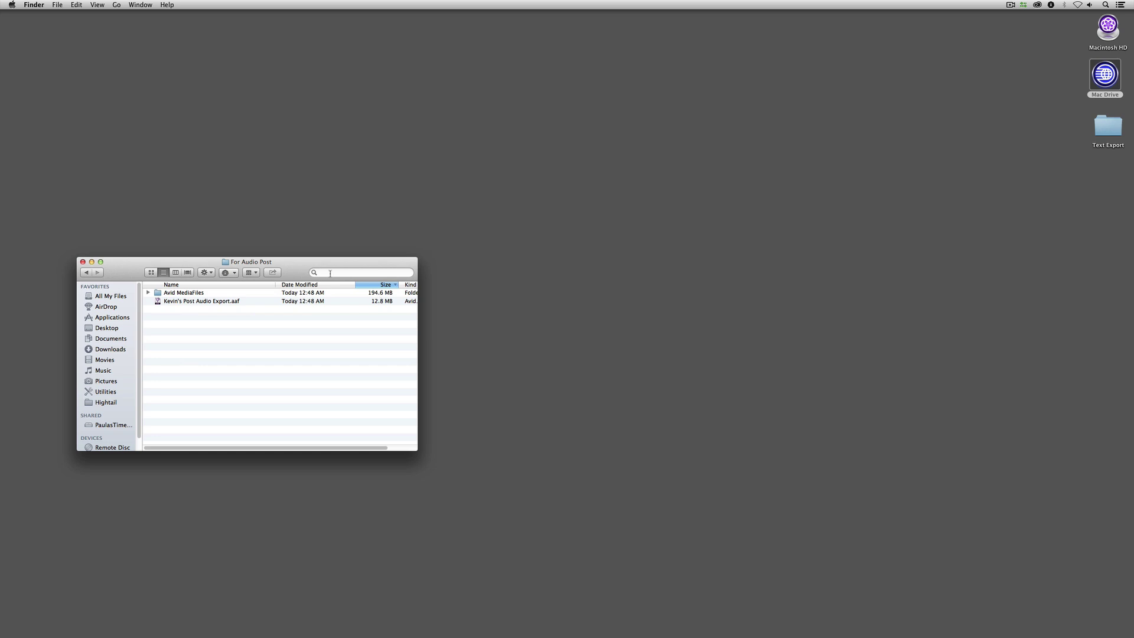
- Locate the exported .mxf file in Avid MediaFiles > MXF > 1, then return to Media Composer
drag(195, 266, 386, 248)
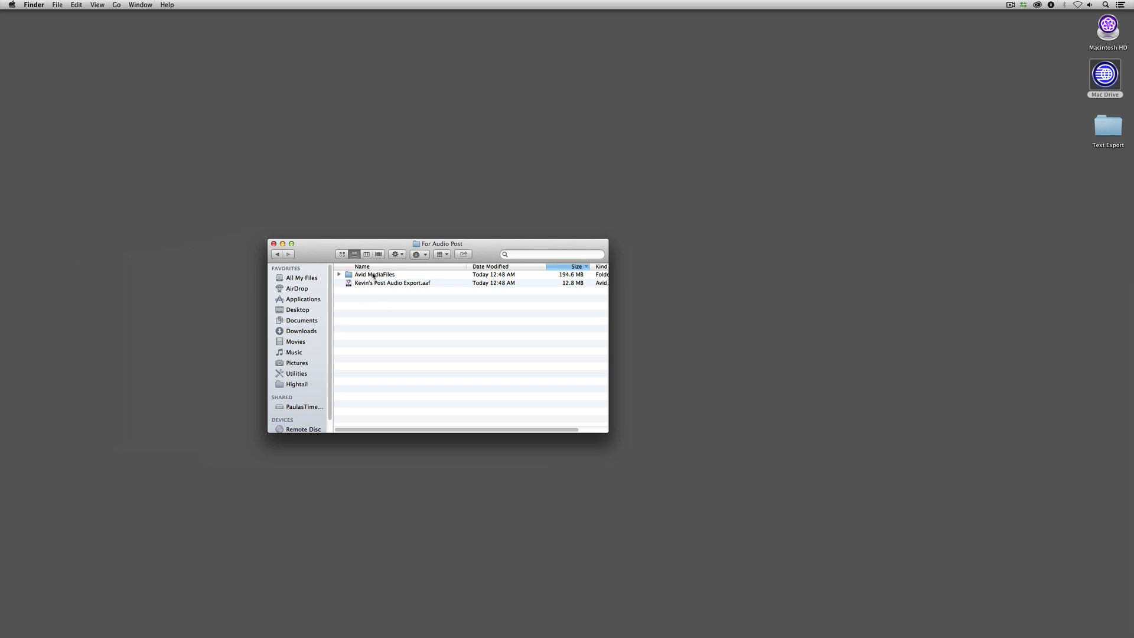
double_click(373, 276)
double_click(357, 275)
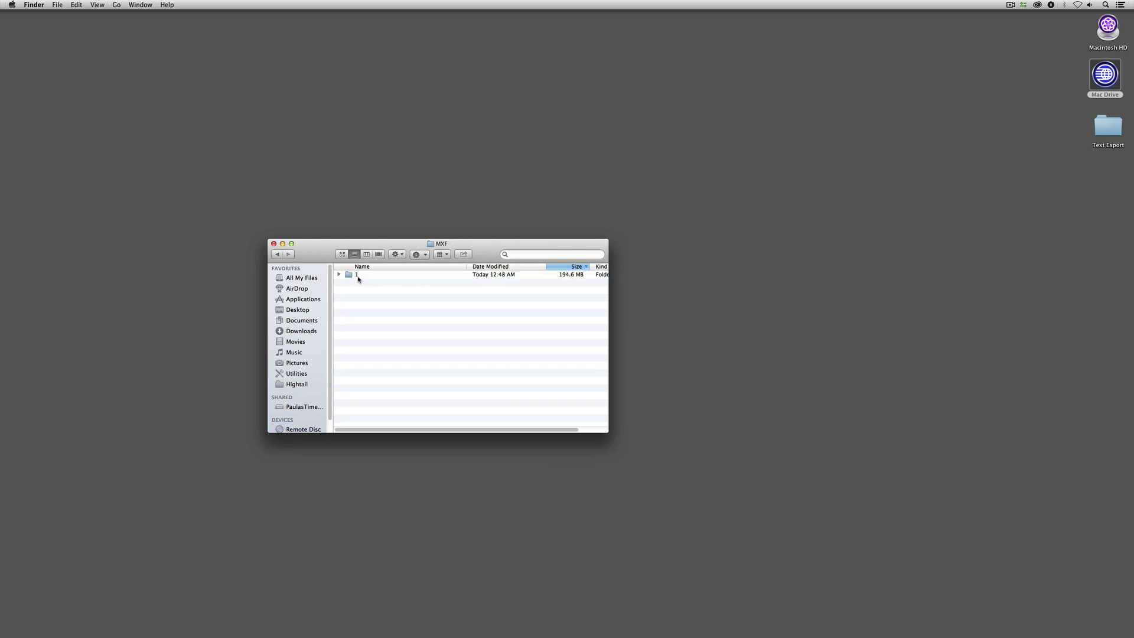
double_click(357, 275)
click(397, 276)
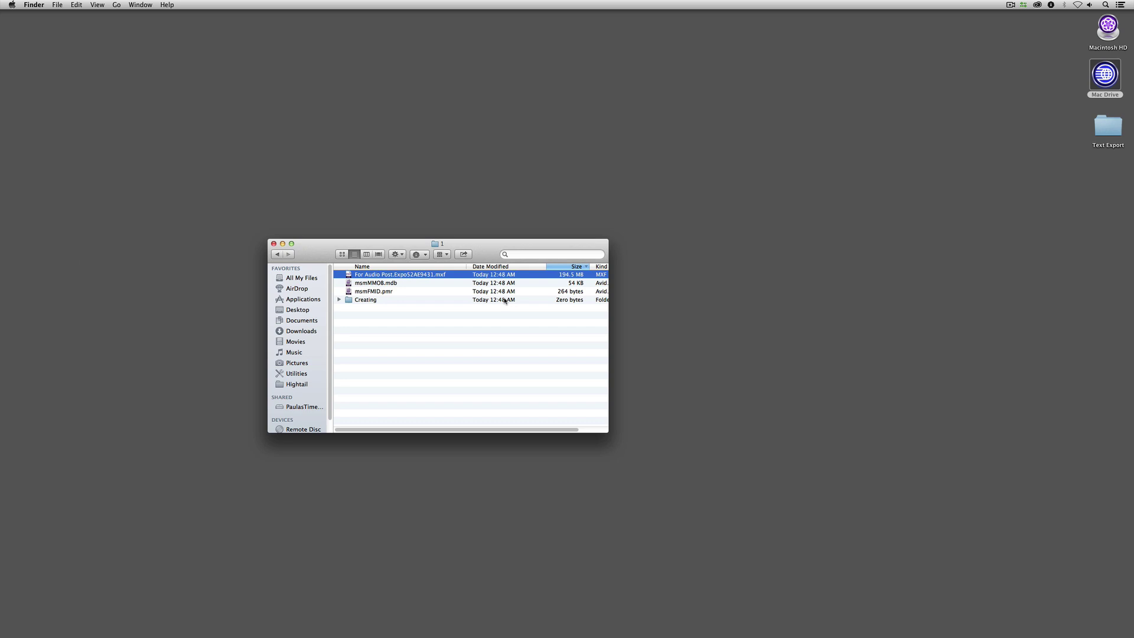
click(274, 244)
key(super+Tab)
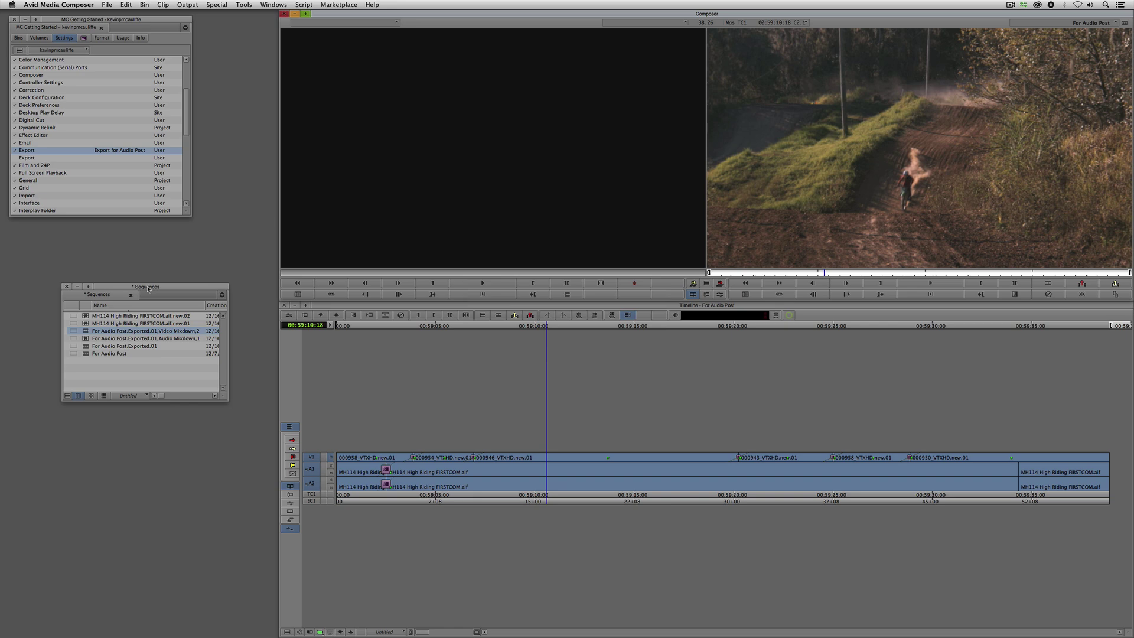
- Show the Bins list, reposition the Sequences bin, and drag the playhead back to 00:59:00:00
drag(148, 289, 122, 256)
click(18, 38)
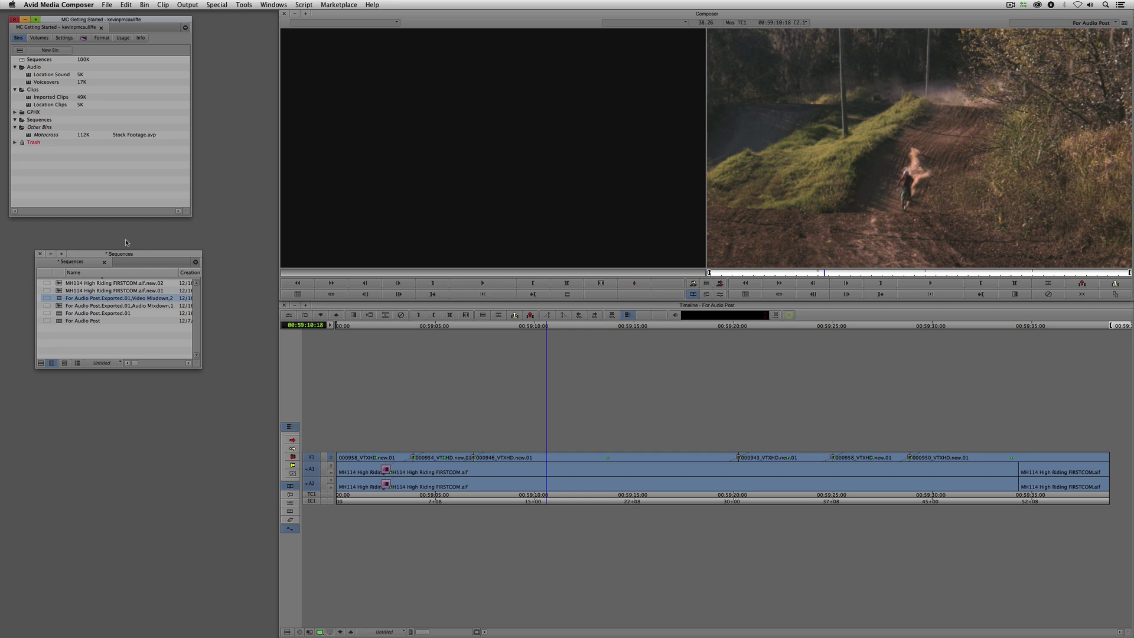
drag(104, 259, 126, 248)
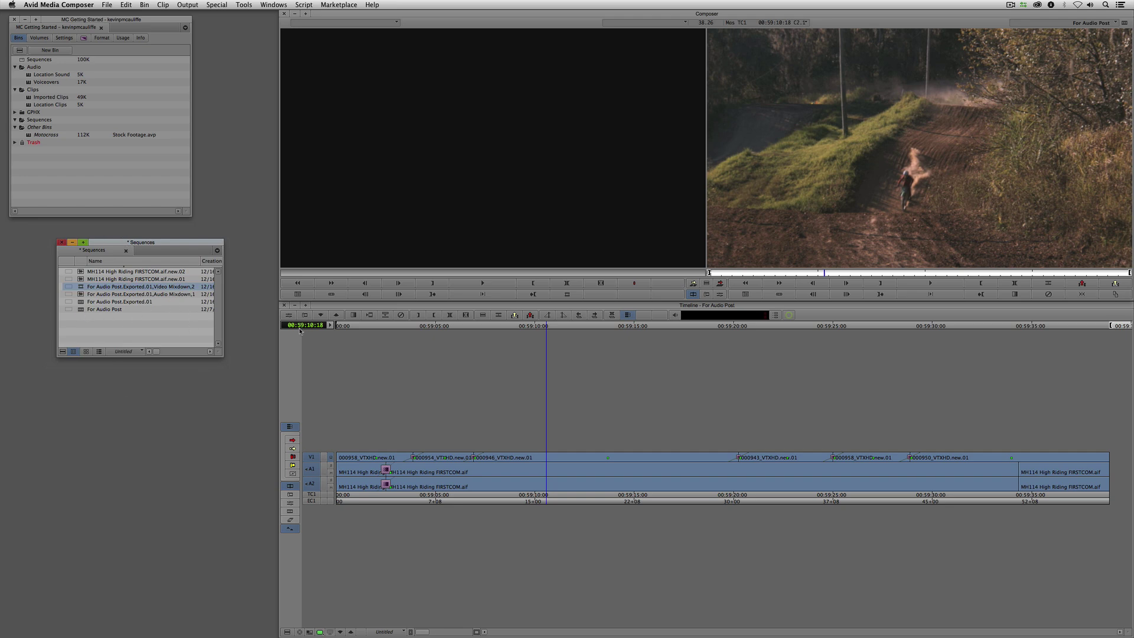
click(989, 202)
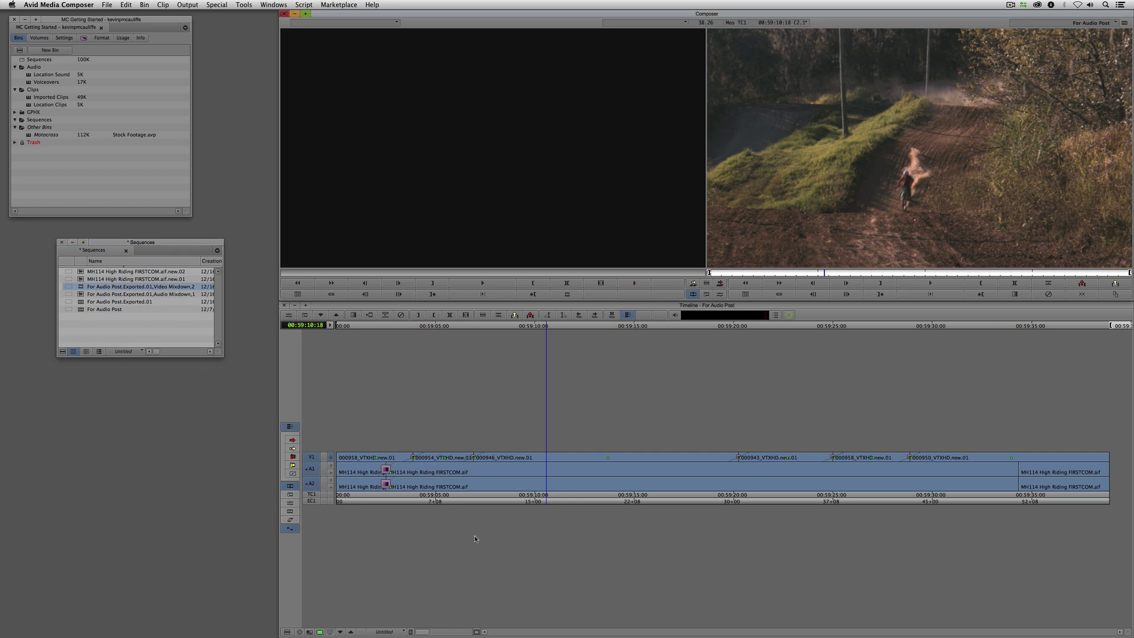
drag(524, 477, 303, 481)
click(794, 211)
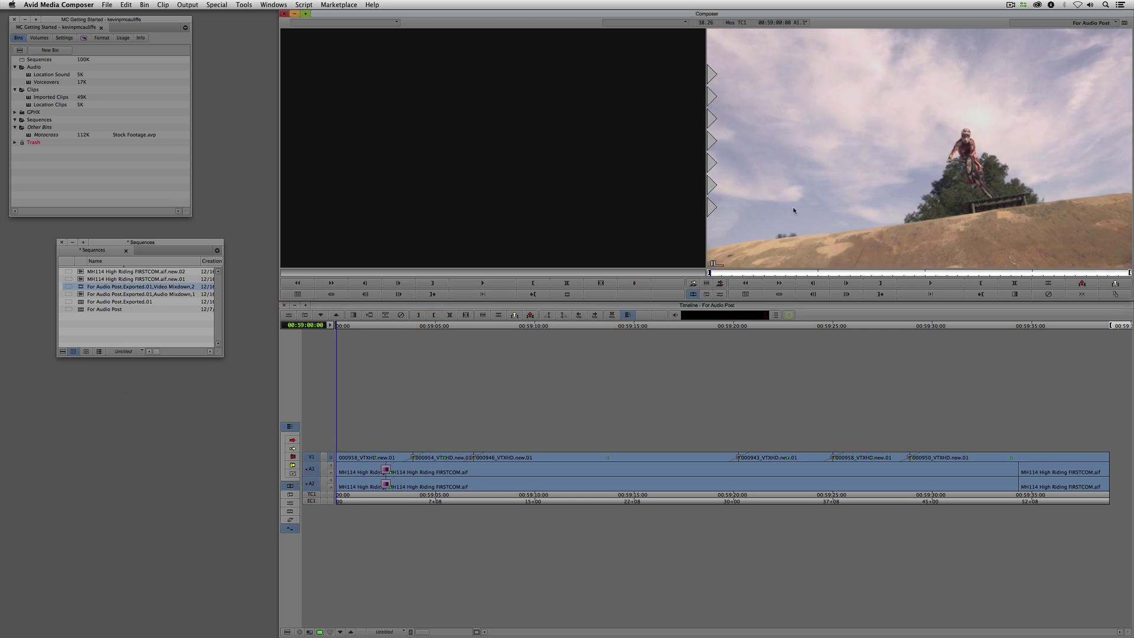
- Change the sequence's Export for Audio Post format from AAF to QuickTime Movie
right_click(807, 149)
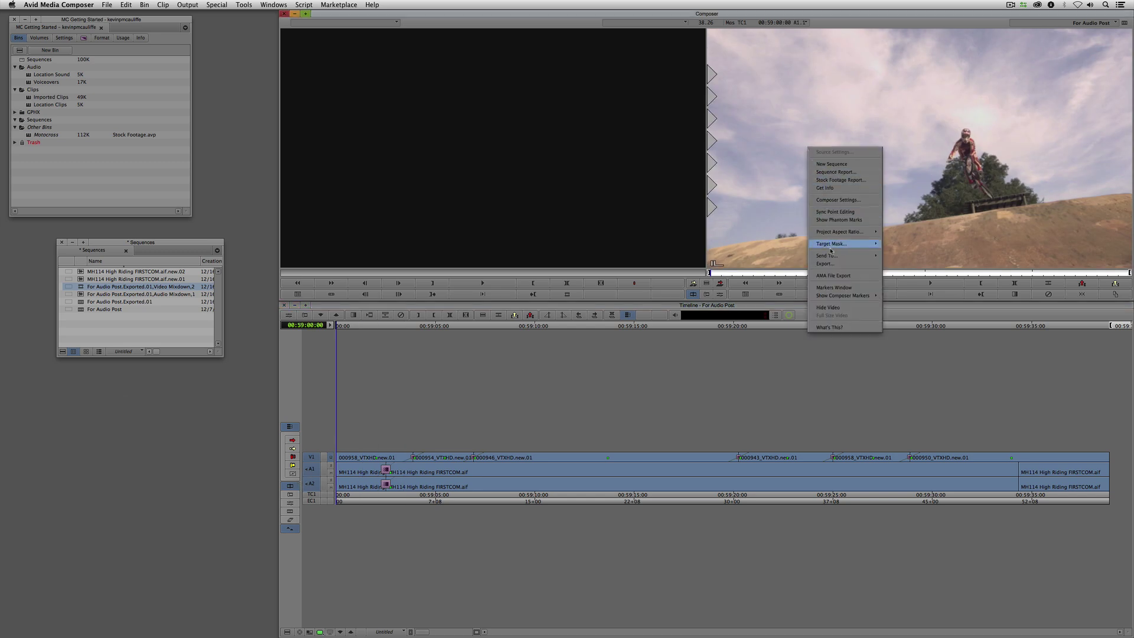
click(832, 264)
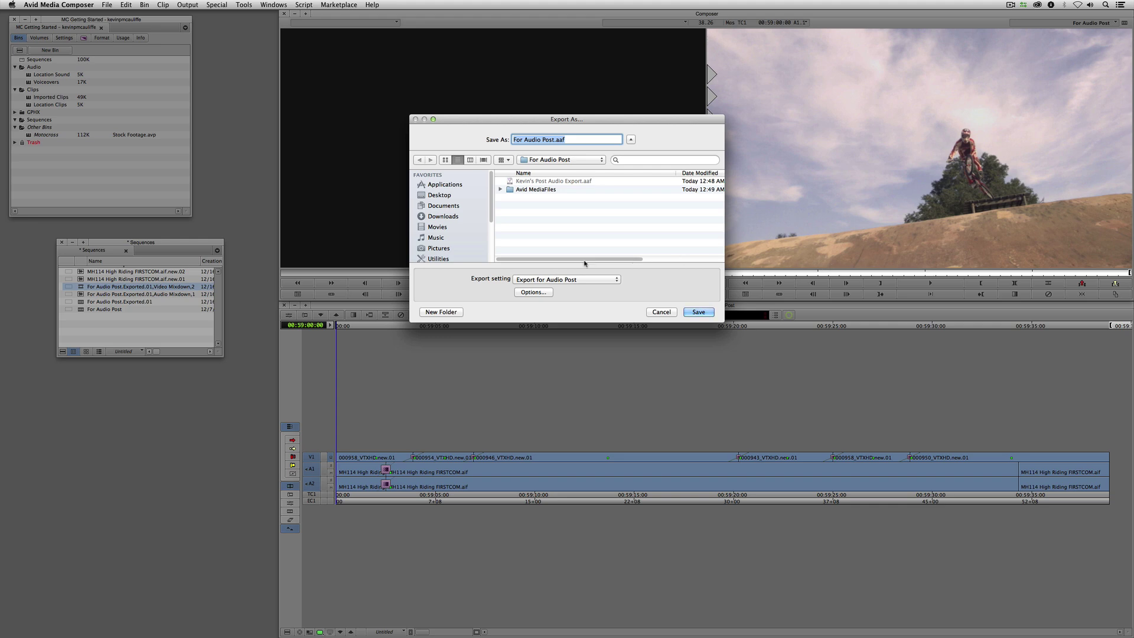
click(534, 292)
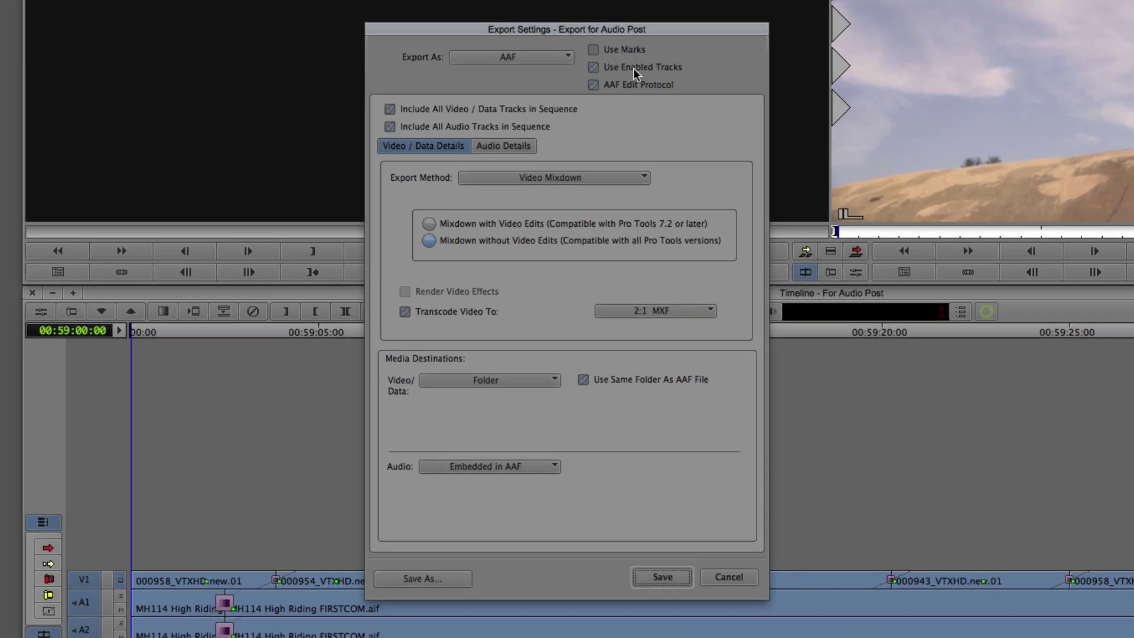
click(531, 60)
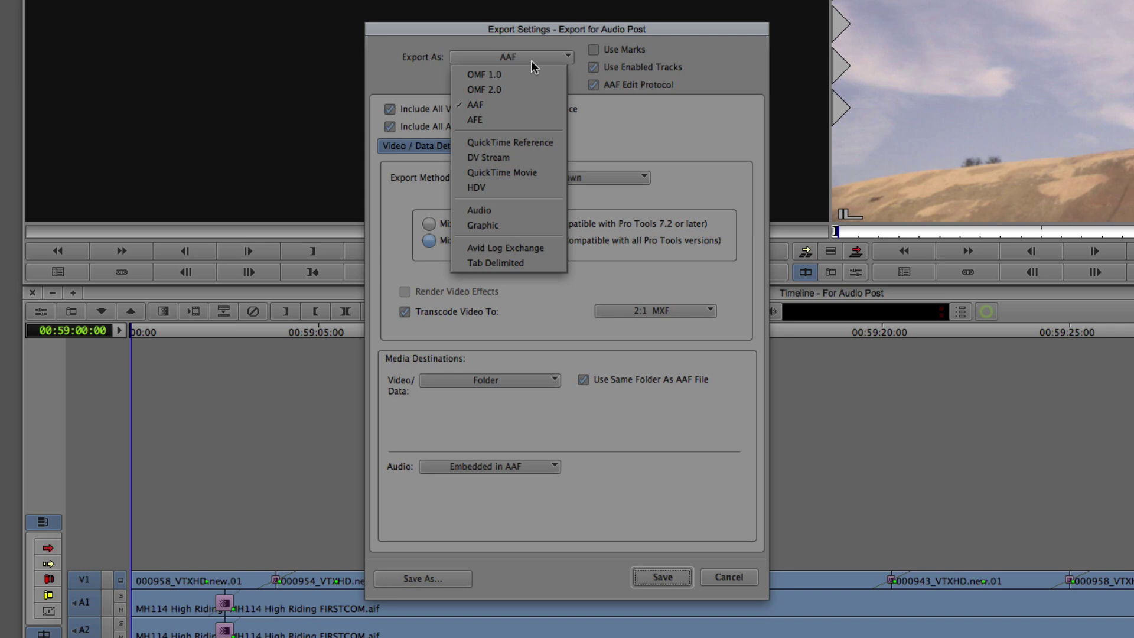
click(529, 172)
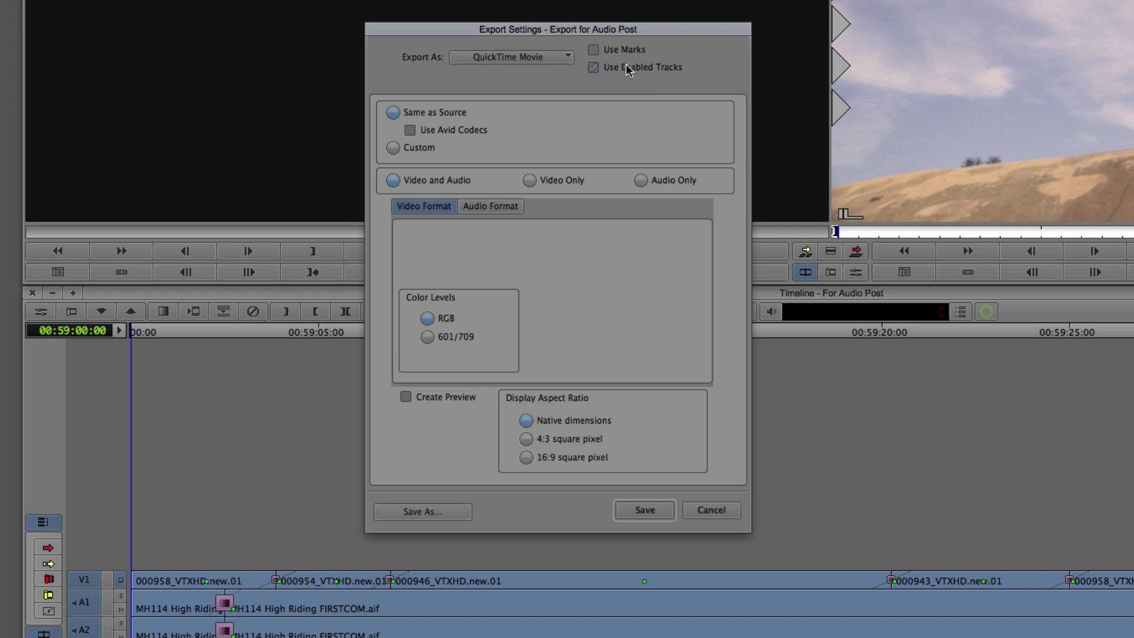
- Enable Use Marks and Use Avid Codecs, and confirm the Stereo audio format
click(594, 52)
click(410, 130)
click(496, 210)
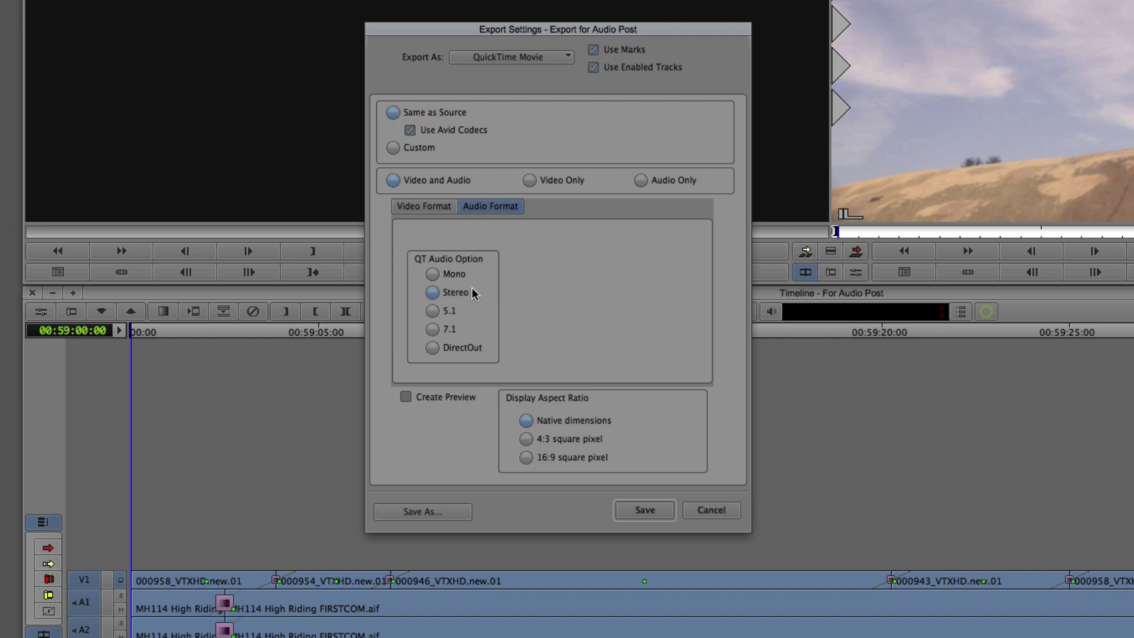
- Save the options as export setting 'QT Same as Source' and cancel the file dialog
click(451, 512)
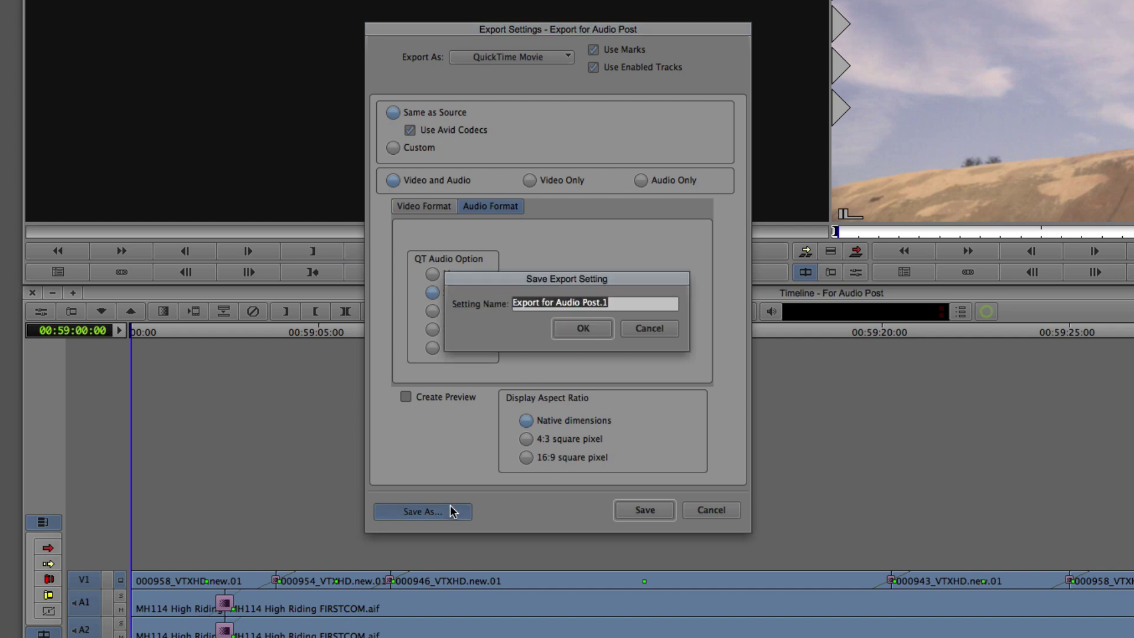
text(QT)
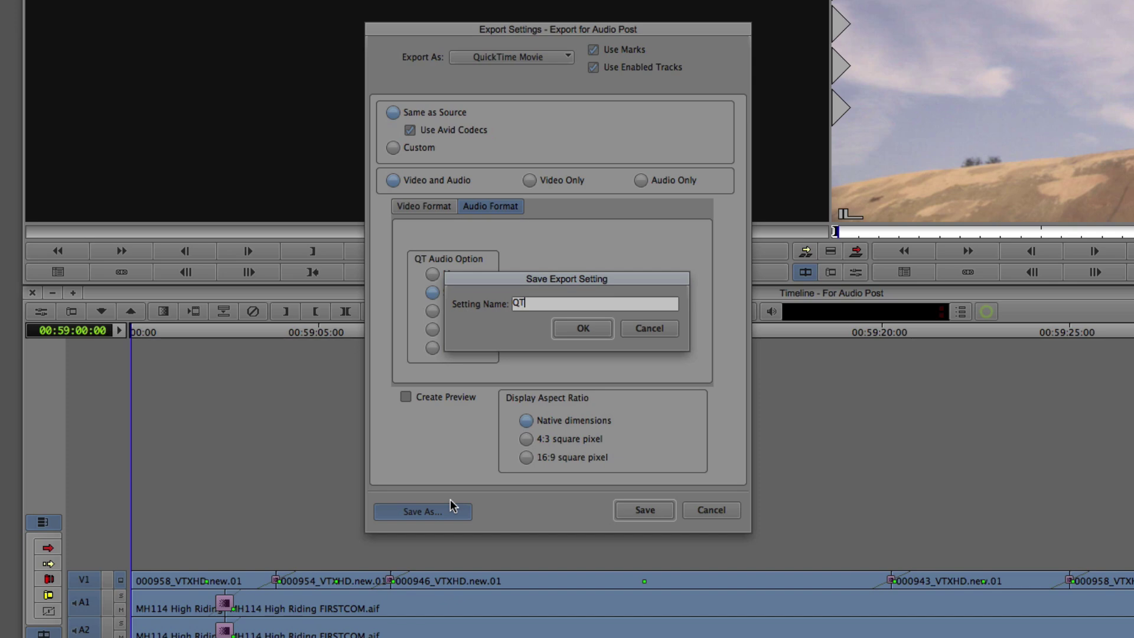
text( Same as Source)
key(Return)
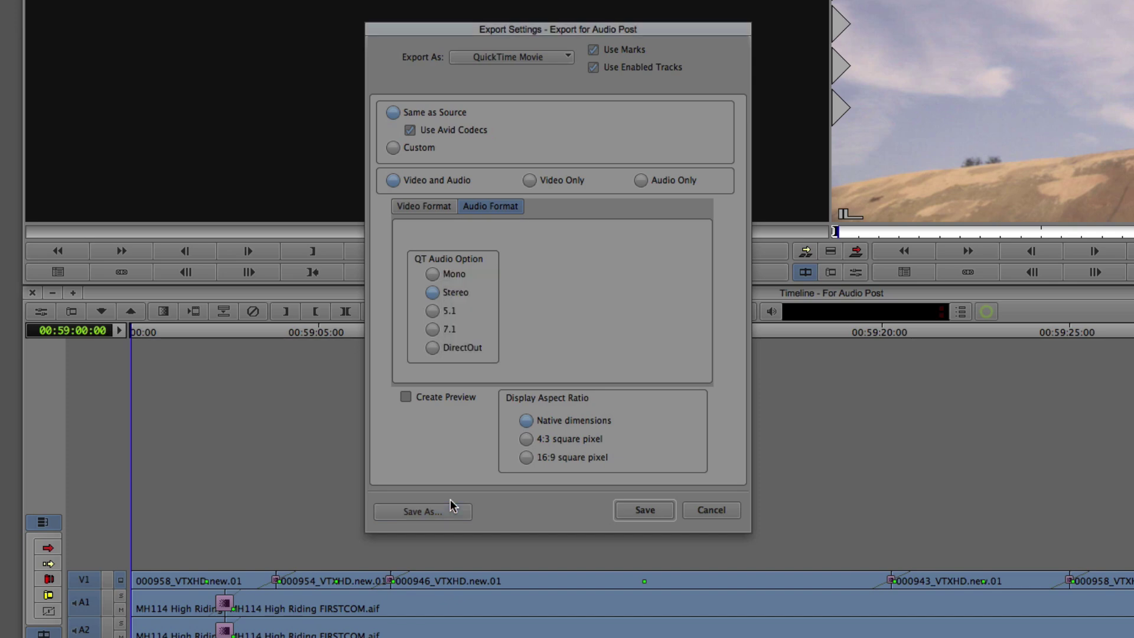
click(635, 512)
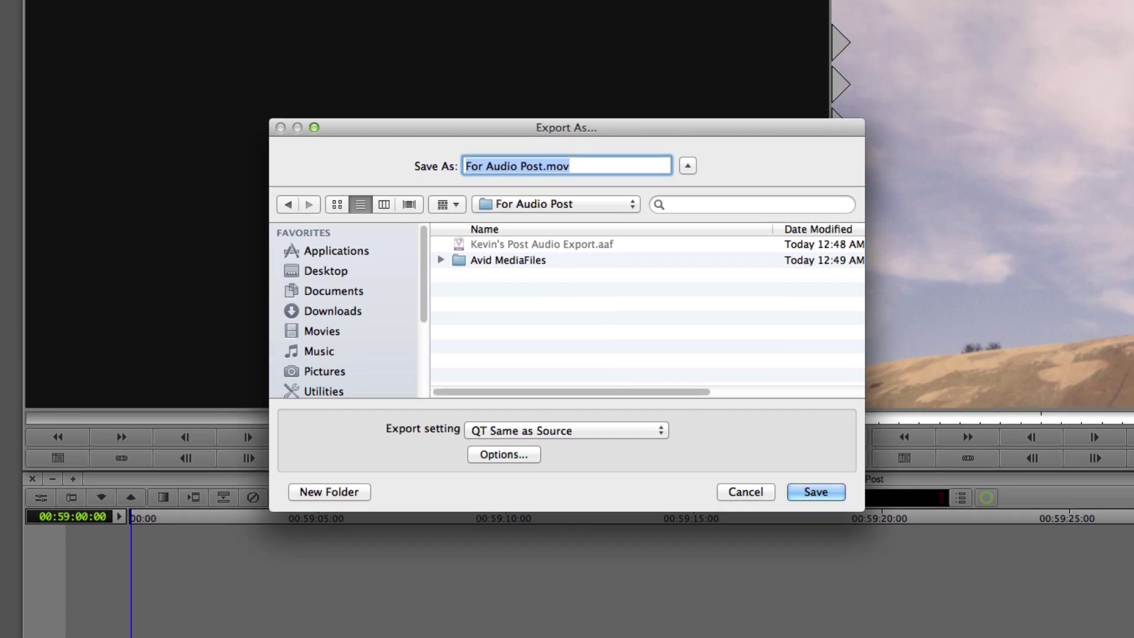
key(Return)
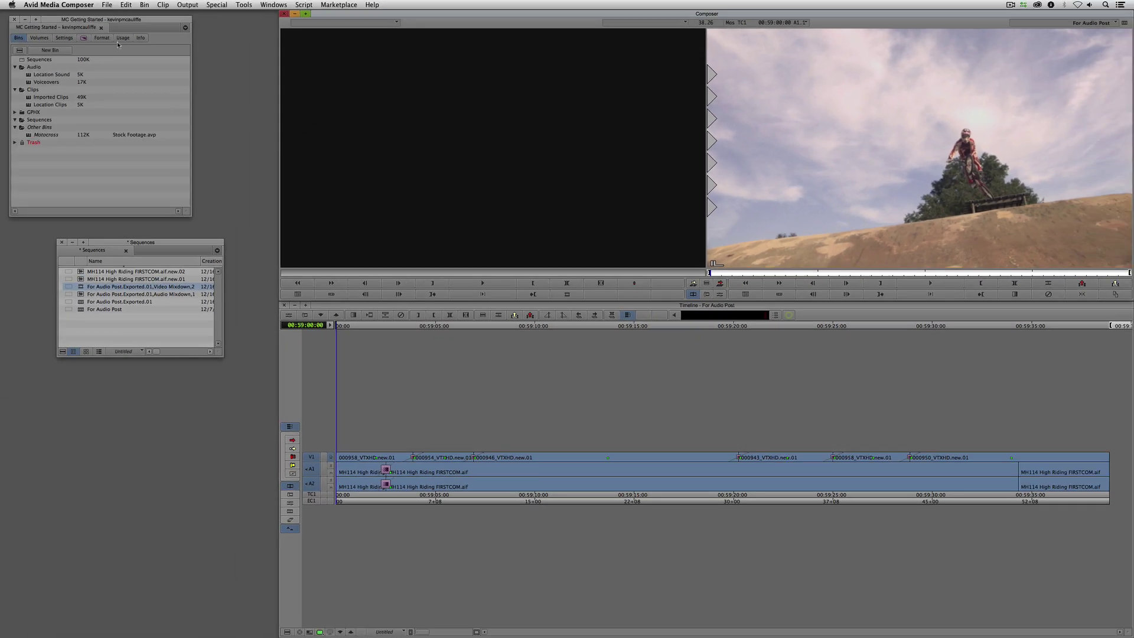
- Set the project type to 720p/23.976 in the Format tab
click(101, 38)
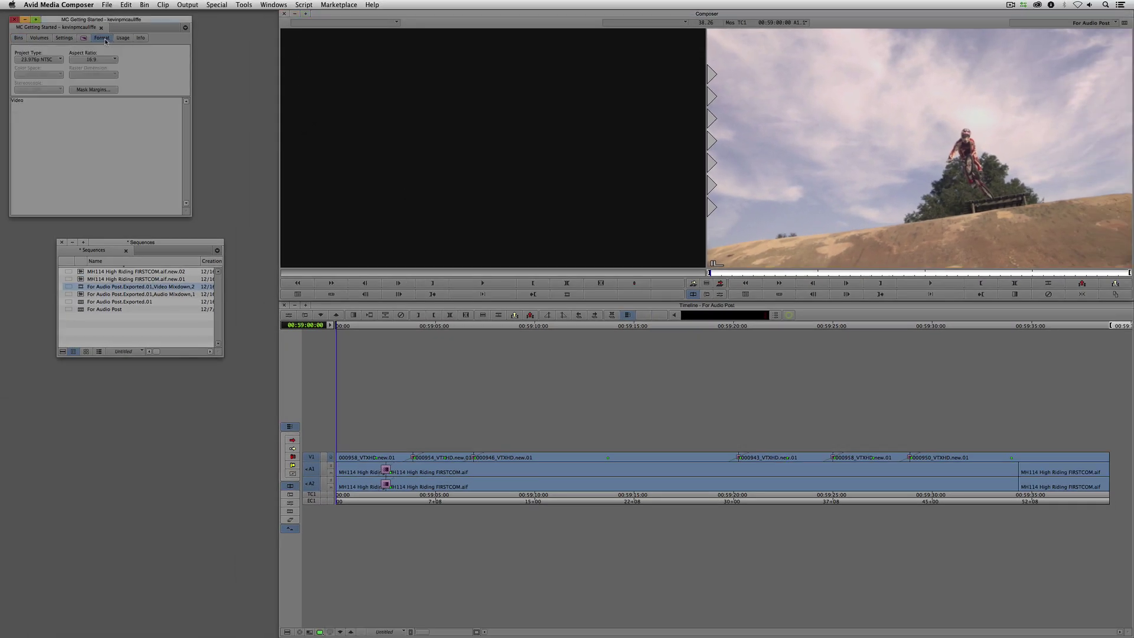
click(47, 60)
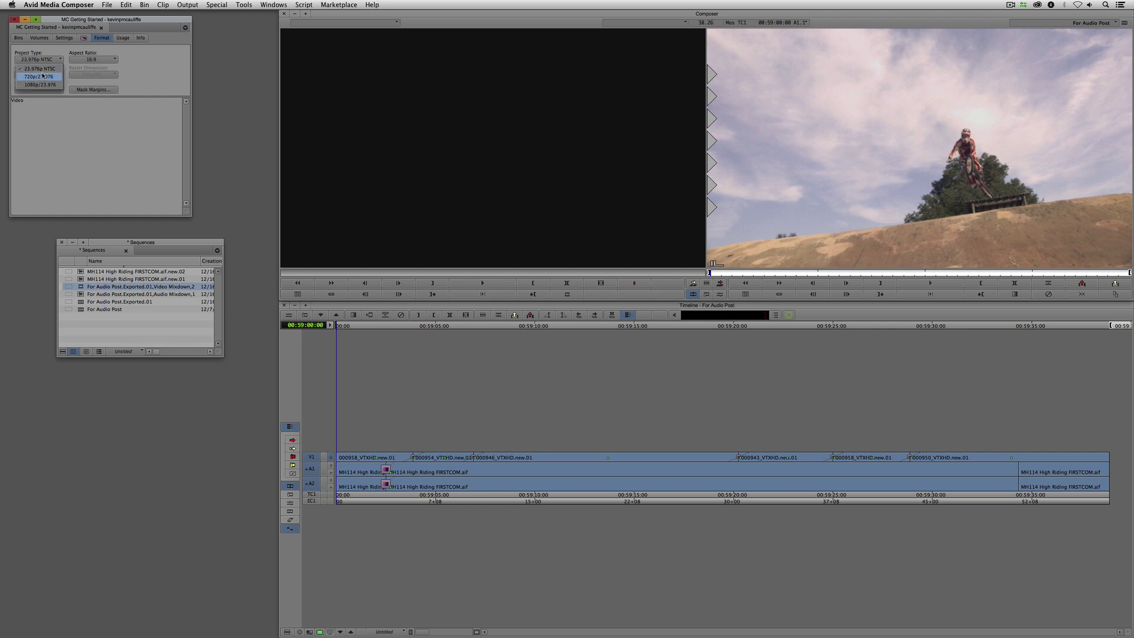
click(55, 77)
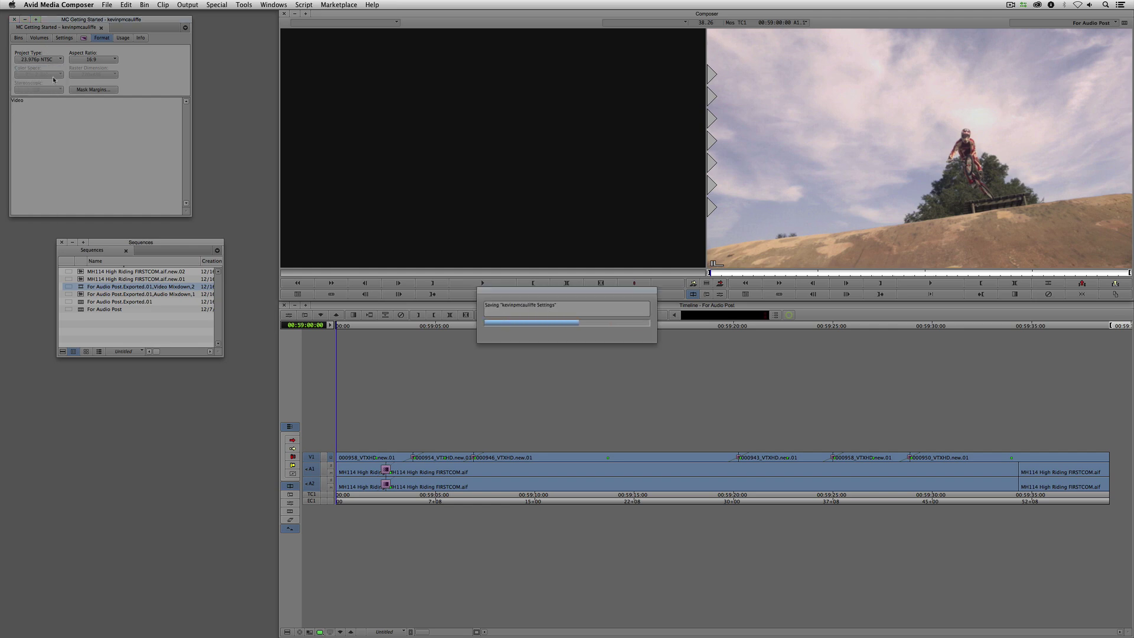
- Return to the bins and open the Export dialog for the loaded sequence
click(19, 37)
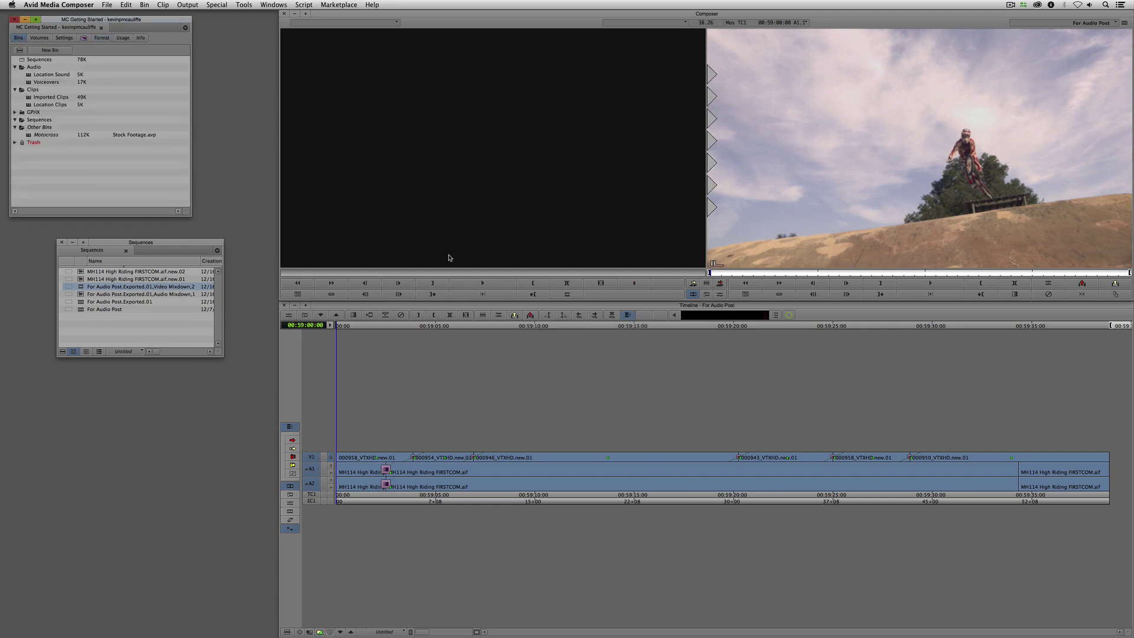
right_click(785, 172)
click(804, 287)
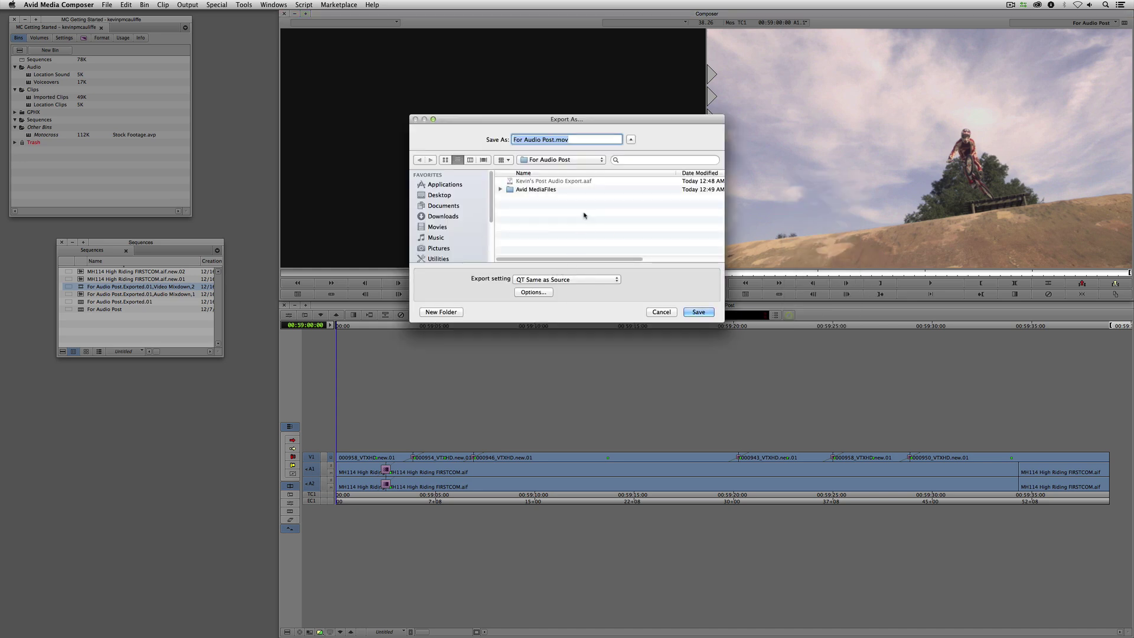
- Export the sequence to the Desktop as 'For the Internet'
click(441, 195)
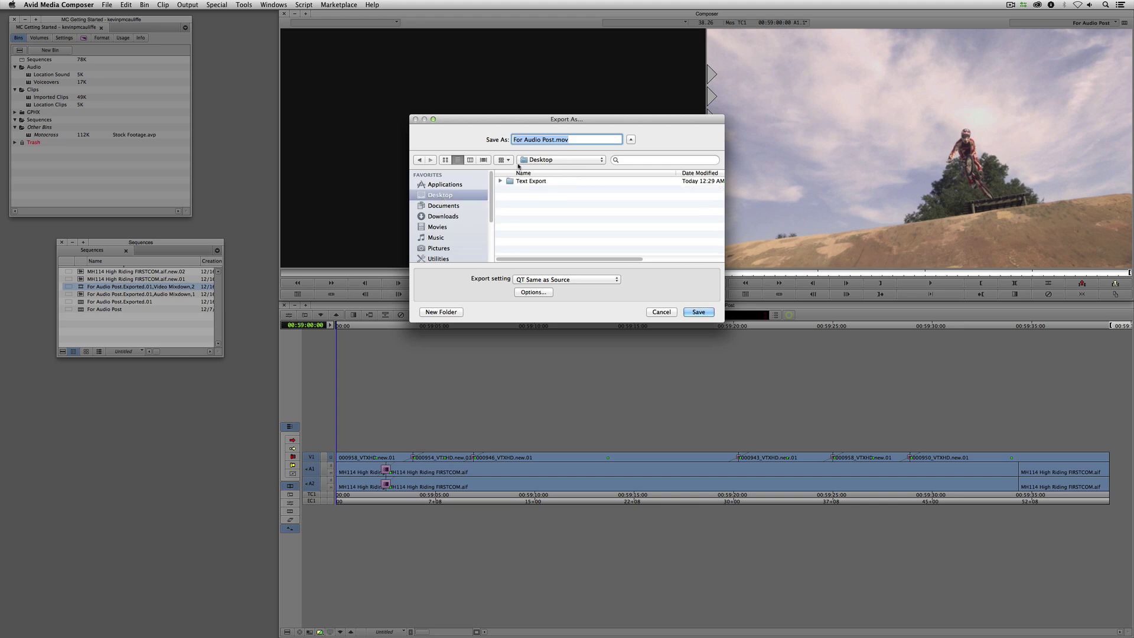
text(For the Internet)
key(Return)
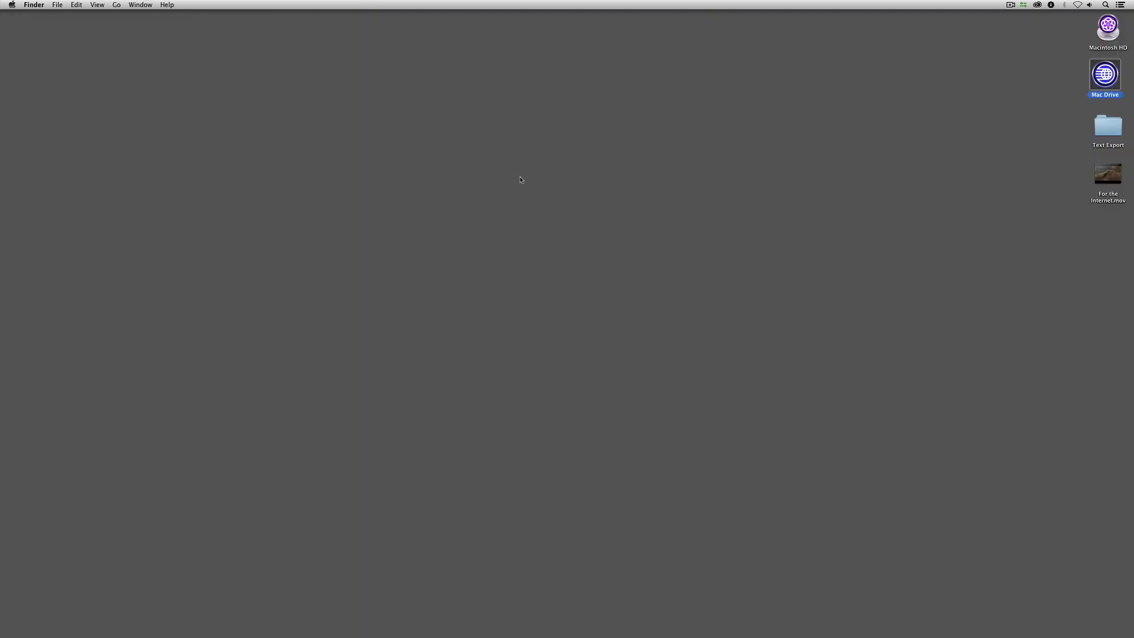
- Move For the Internet.mov to the desktop centre and Quick Look preview it
drag(1108, 174, 627, 222)
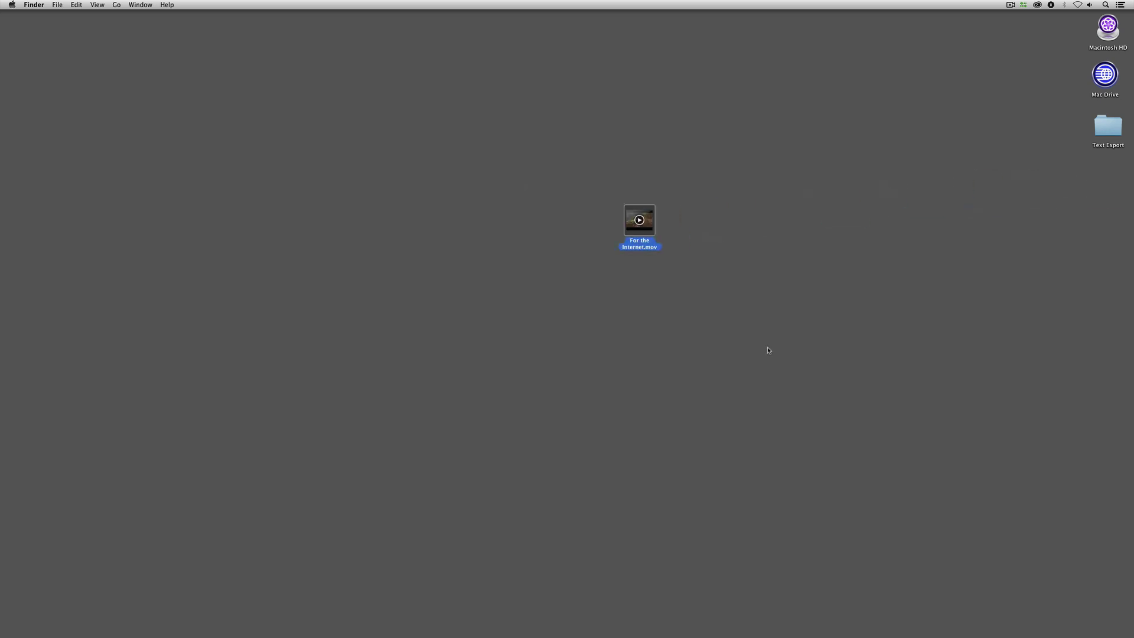
key(space)
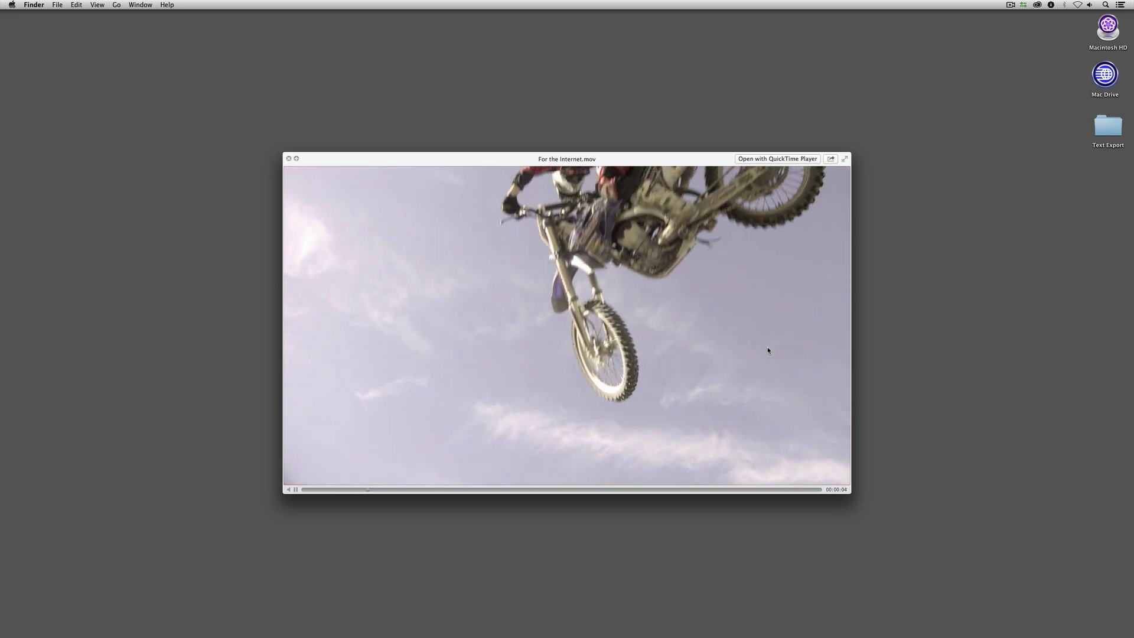
key(space)
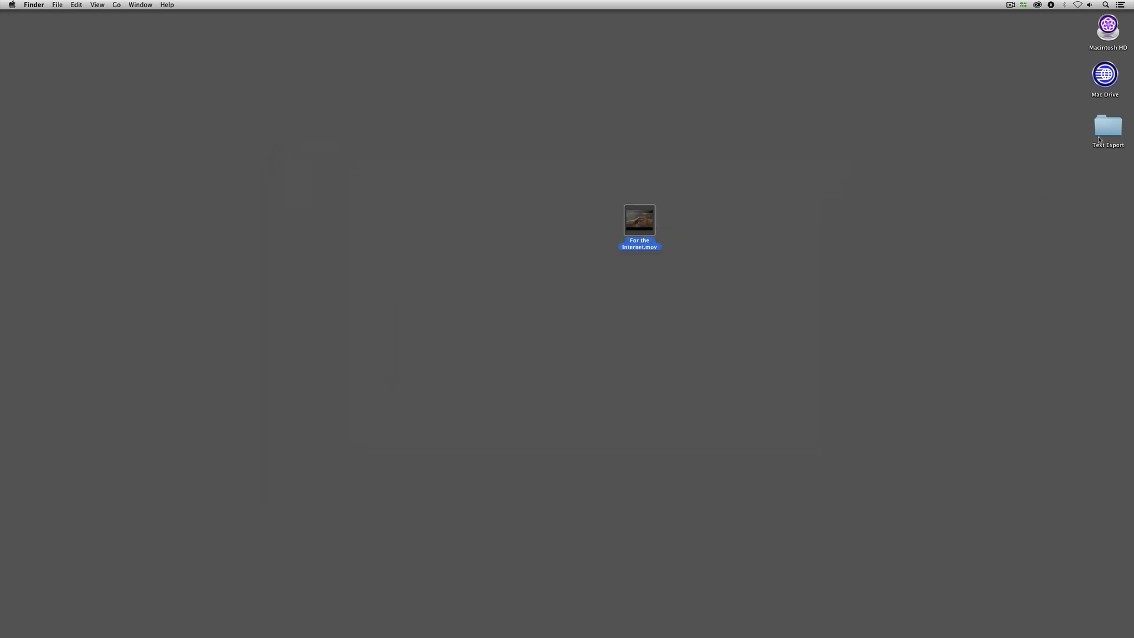
- Check in QuickTime Player that the movie is 1280×720 Avid DNxHD at 23.98 fps, then quit
double_click(640, 228)
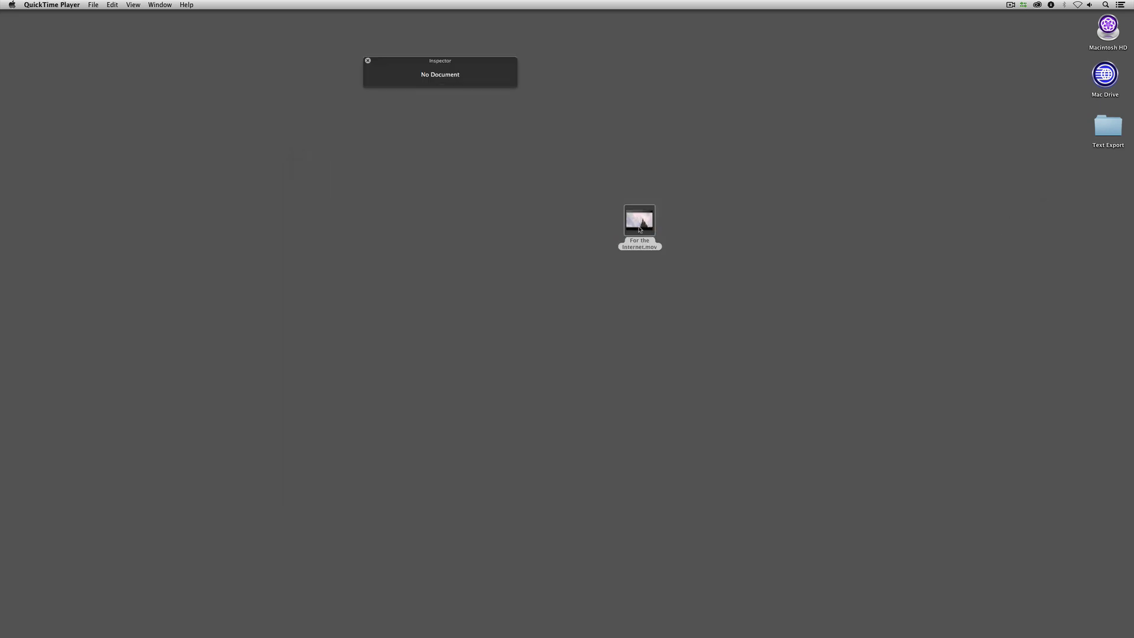
drag(428, 65, 257, 78)
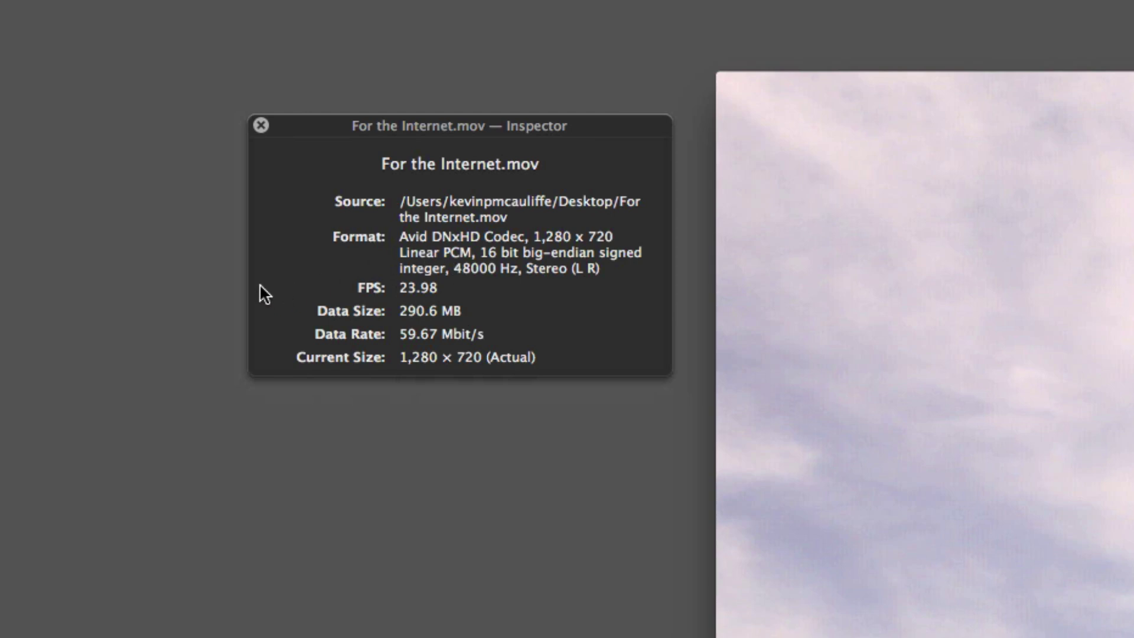
click(261, 125)
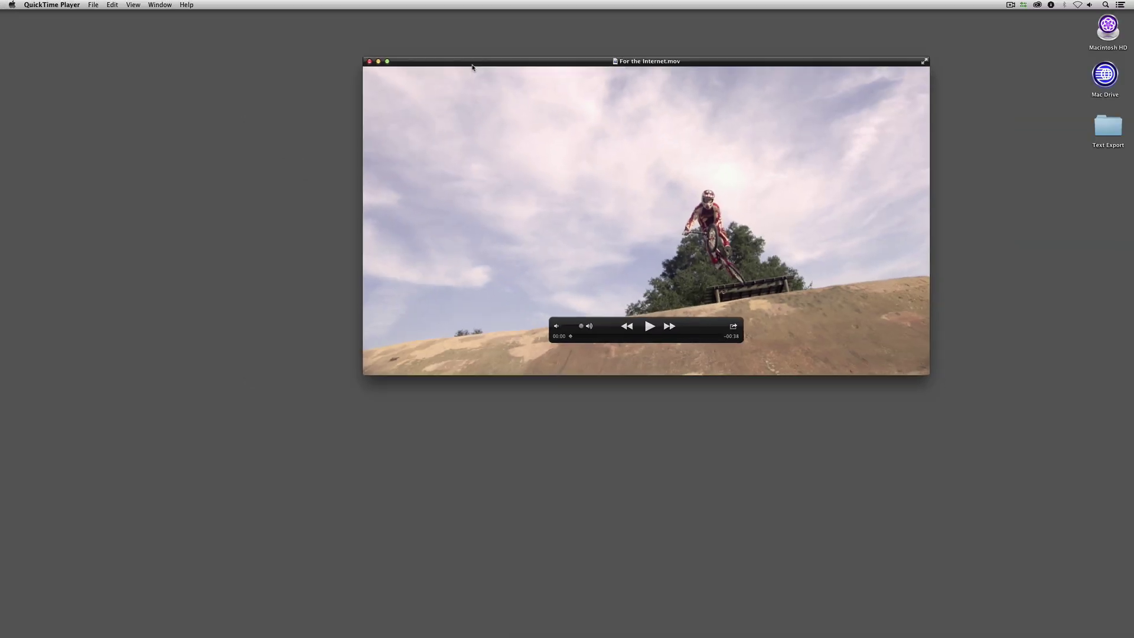
key(super+q)
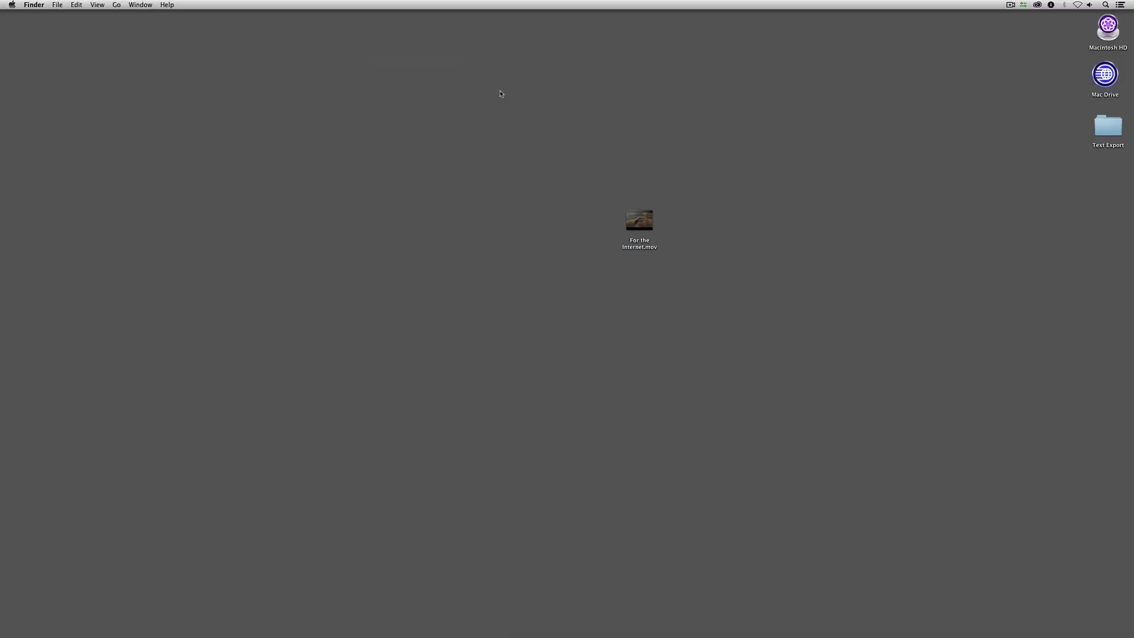
- Return For the Internet.mov under Text Export and switch back to Avid Media Composer
drag(630, 220, 1089, 174)
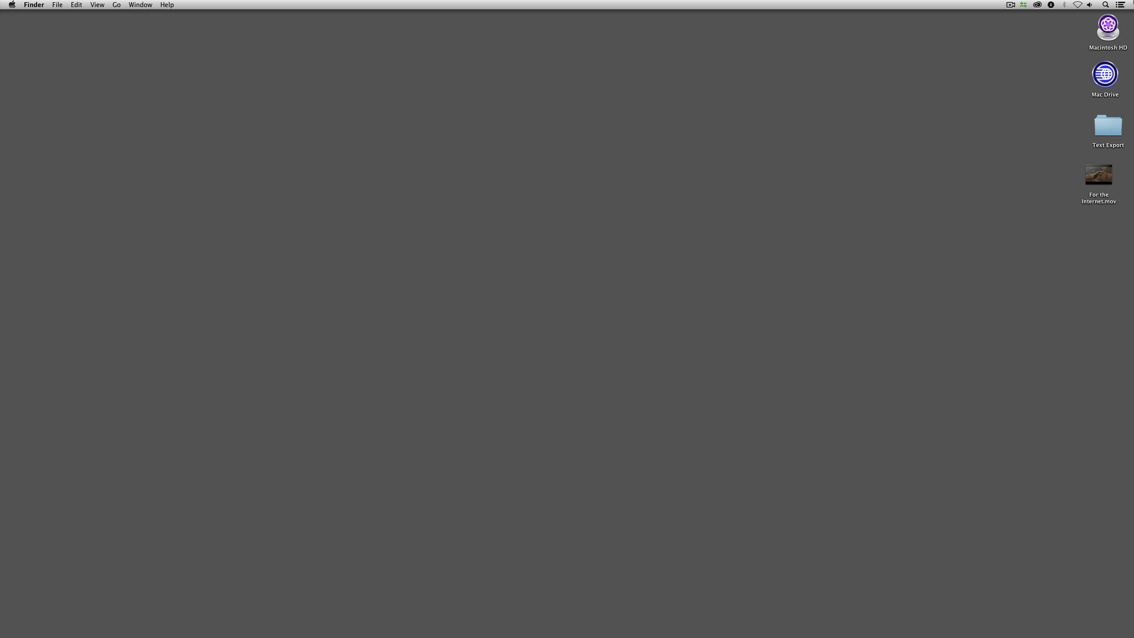
key(super+Tab)
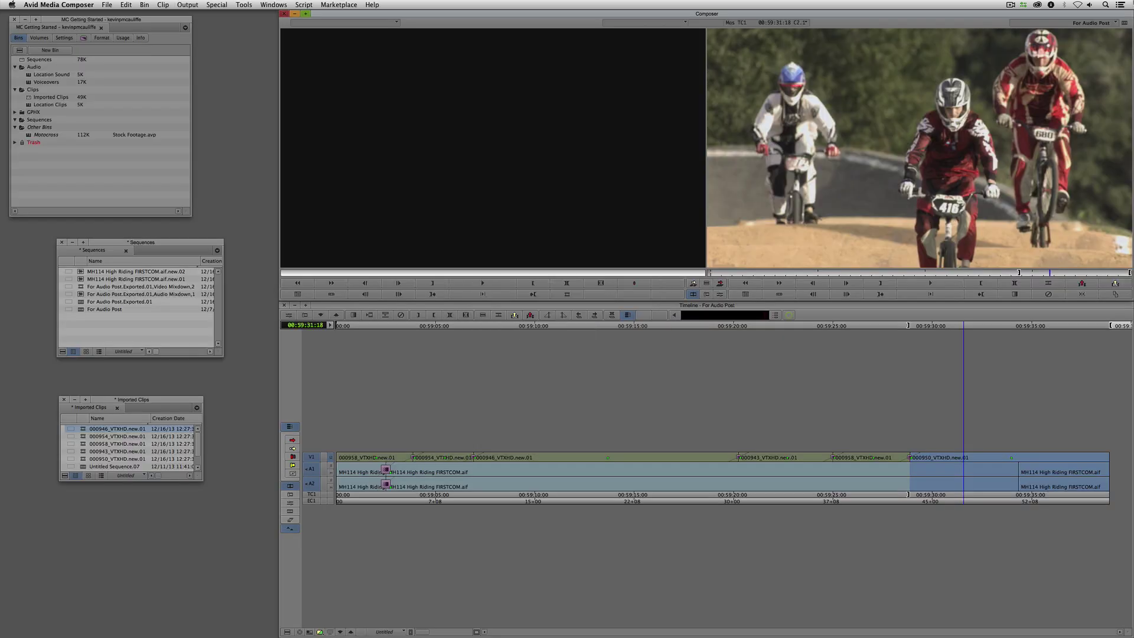
- AMA Link Elephants-1.mov into the Sequences bin and load it in the Source monitor
right_click(117, 329)
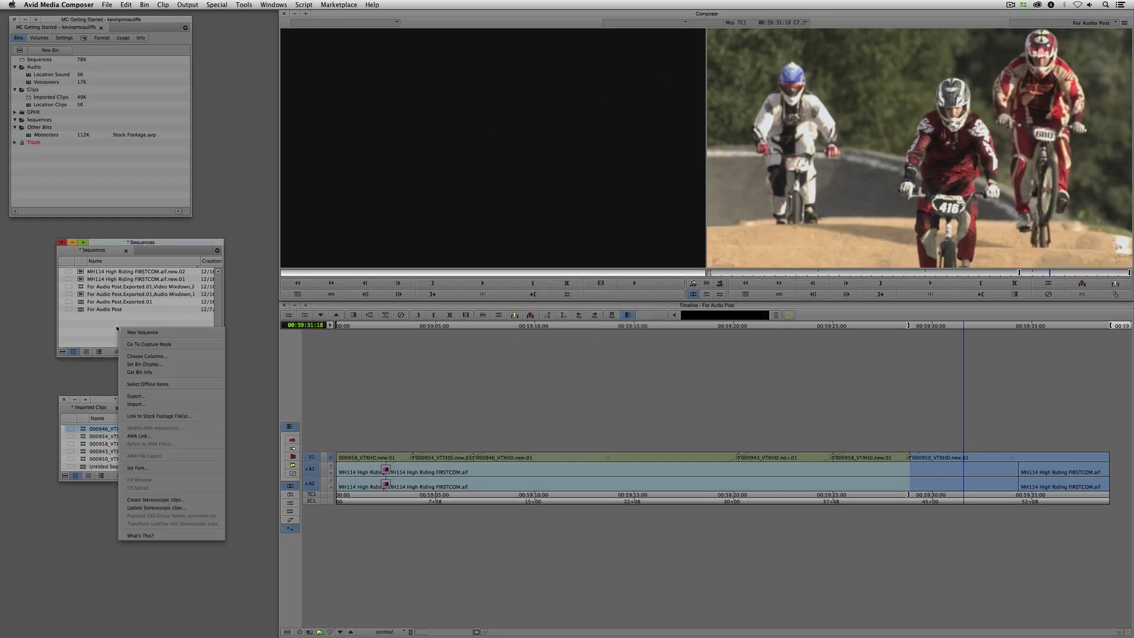
click(164, 436)
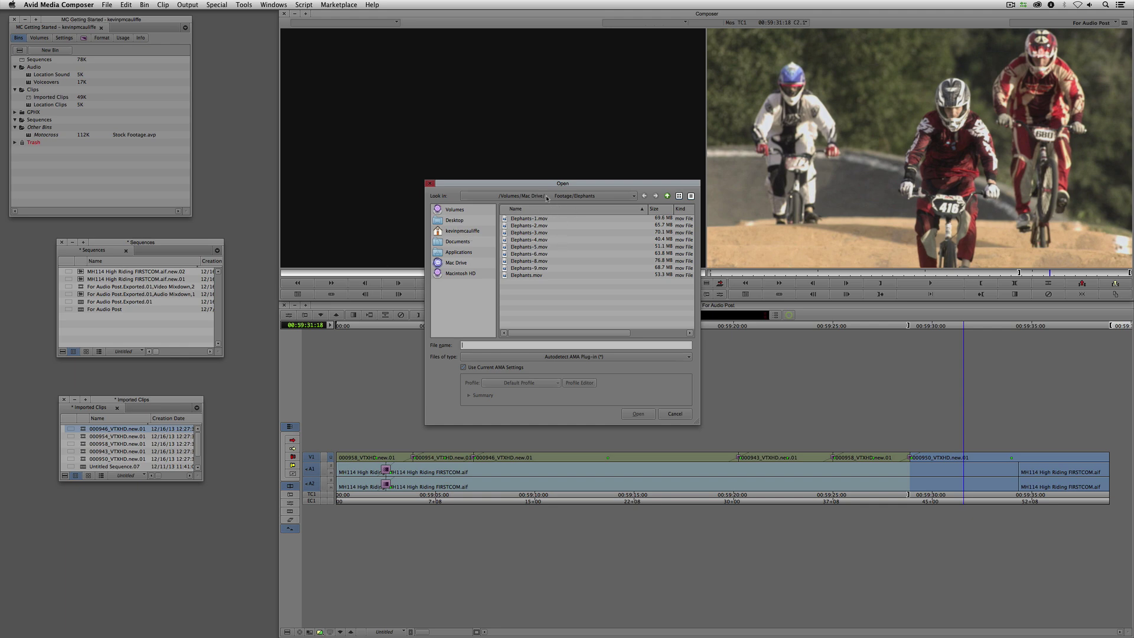
click(548, 218)
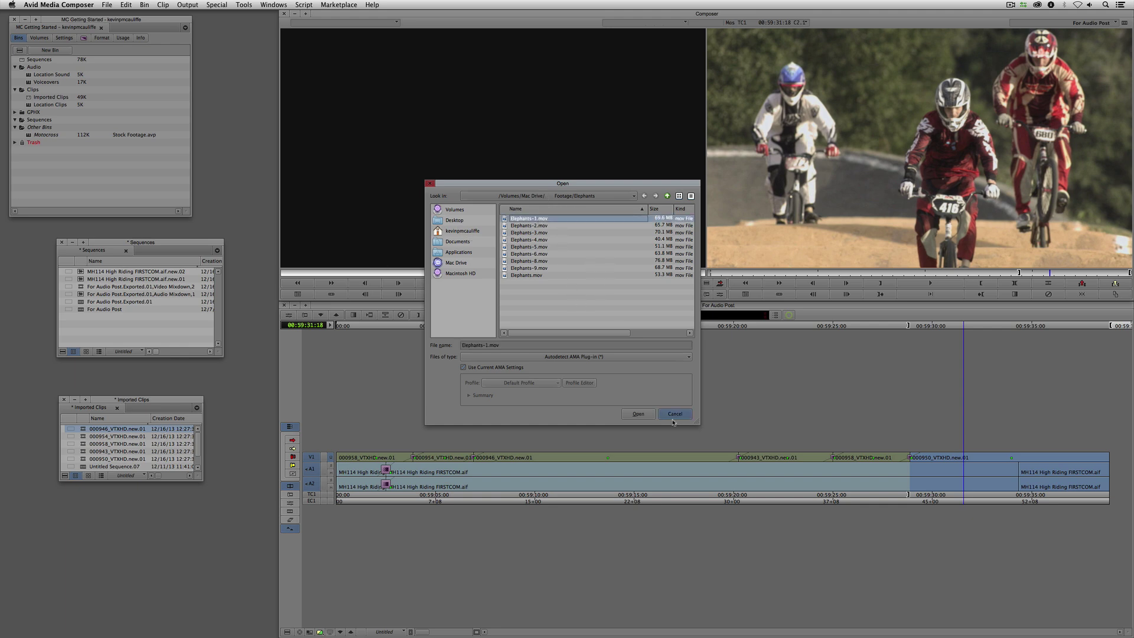
click(638, 413)
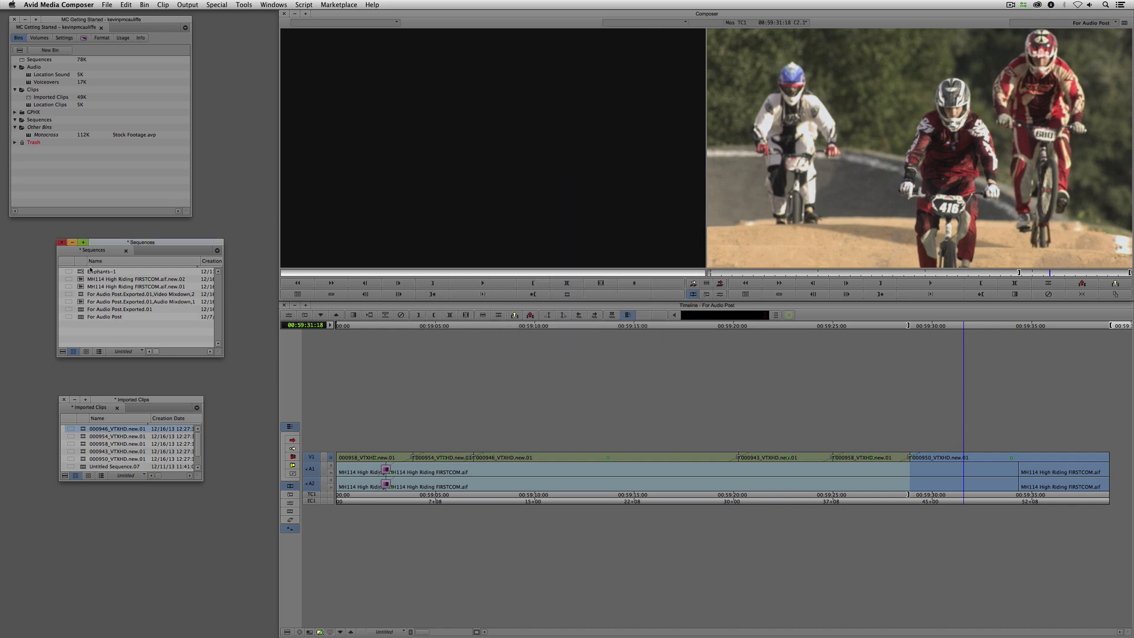
drag(86, 272, 422, 232)
drag(398, 276, 443, 273)
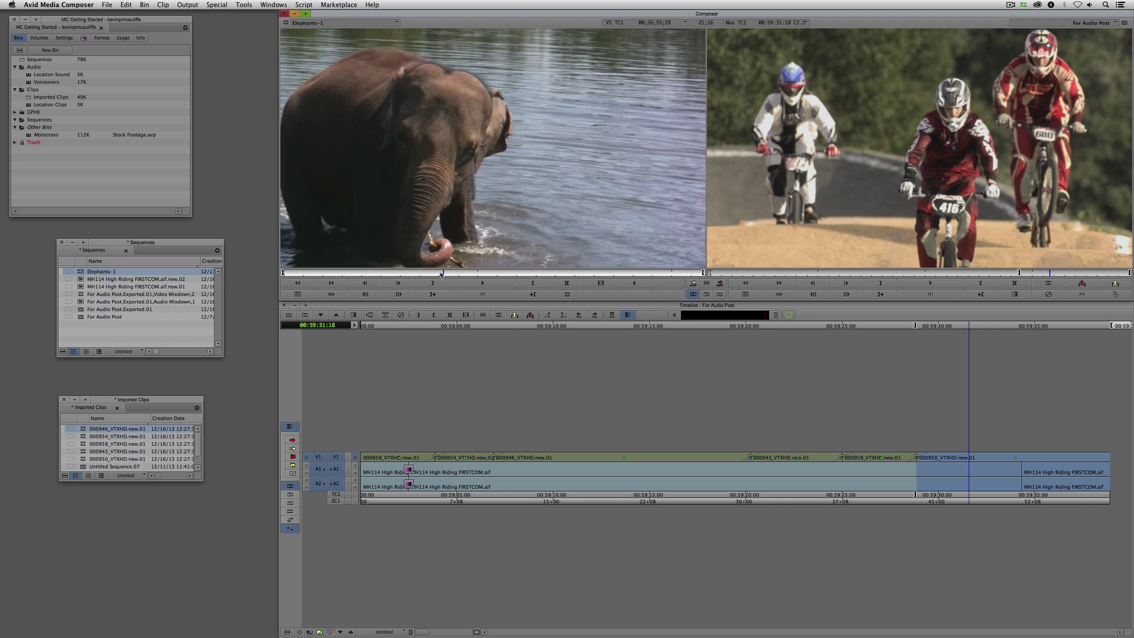
- Mark Elephants-1, exclude A1/A2, and overwrite it onto V1 with B
click(432, 283)
drag(340, 480, 335, 467)
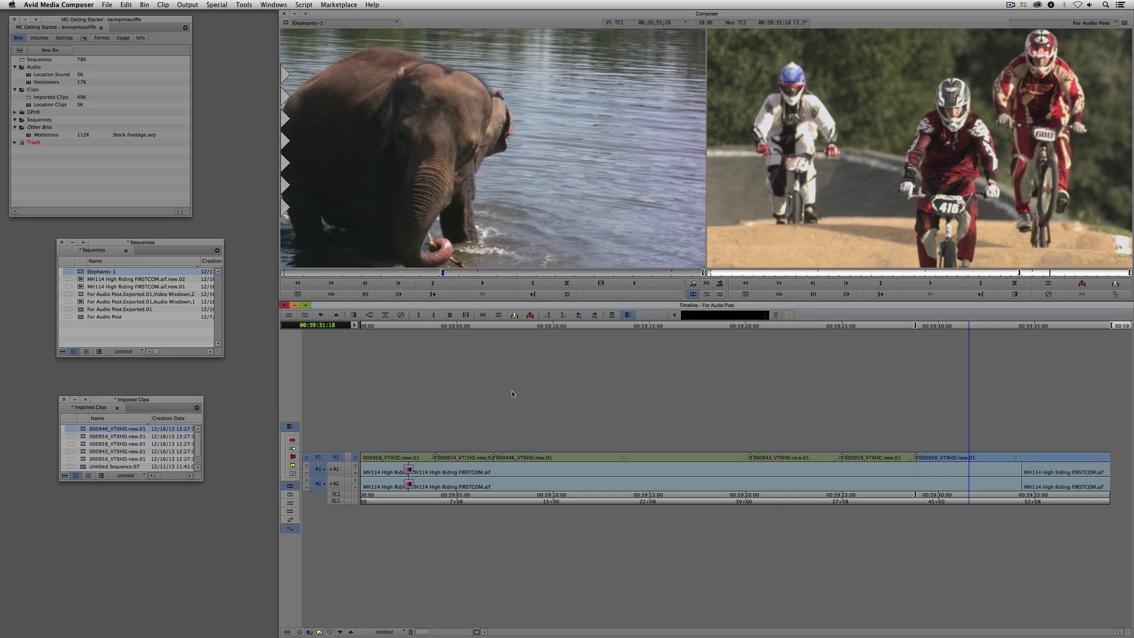
click(874, 224)
key(b)
- Mark the whole sequence with T and bring up its Export dialog
drag(674, 449, 467, 481)
key(t)
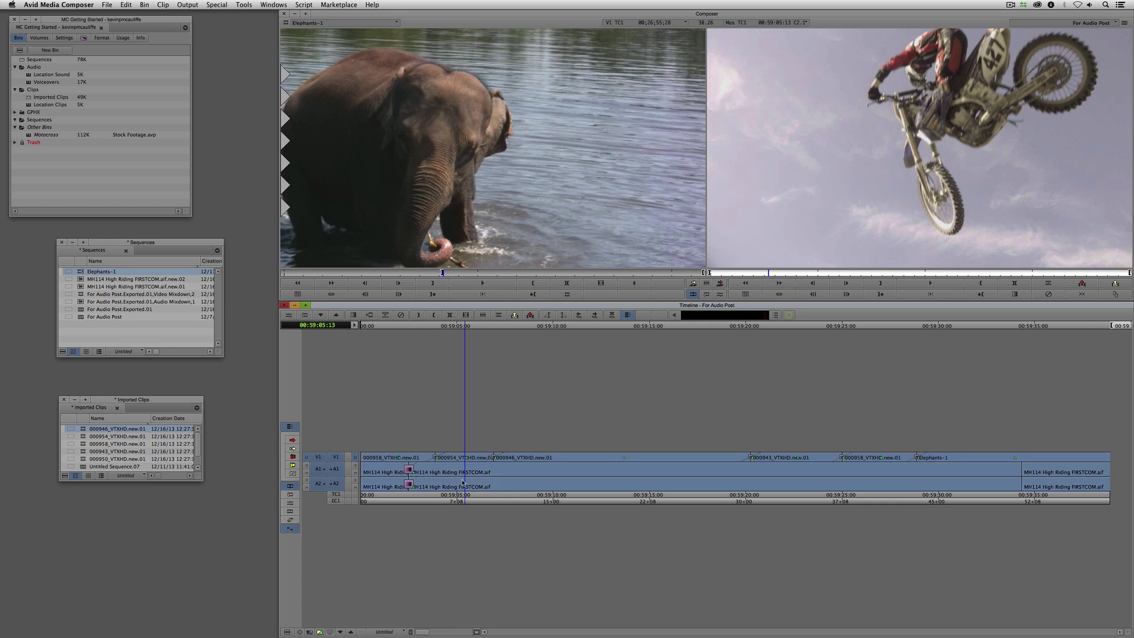
right_click(816, 206)
click(851, 315)
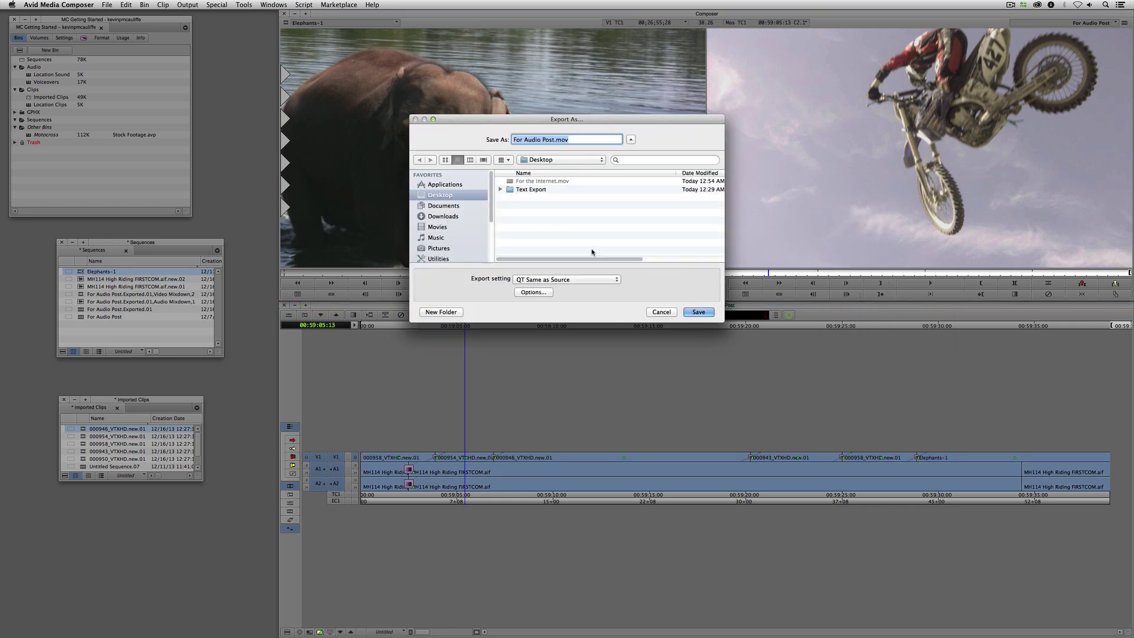
- Try exporting as 'New File', then cancel the Long GOP media warning
text(New File)
key(Return)
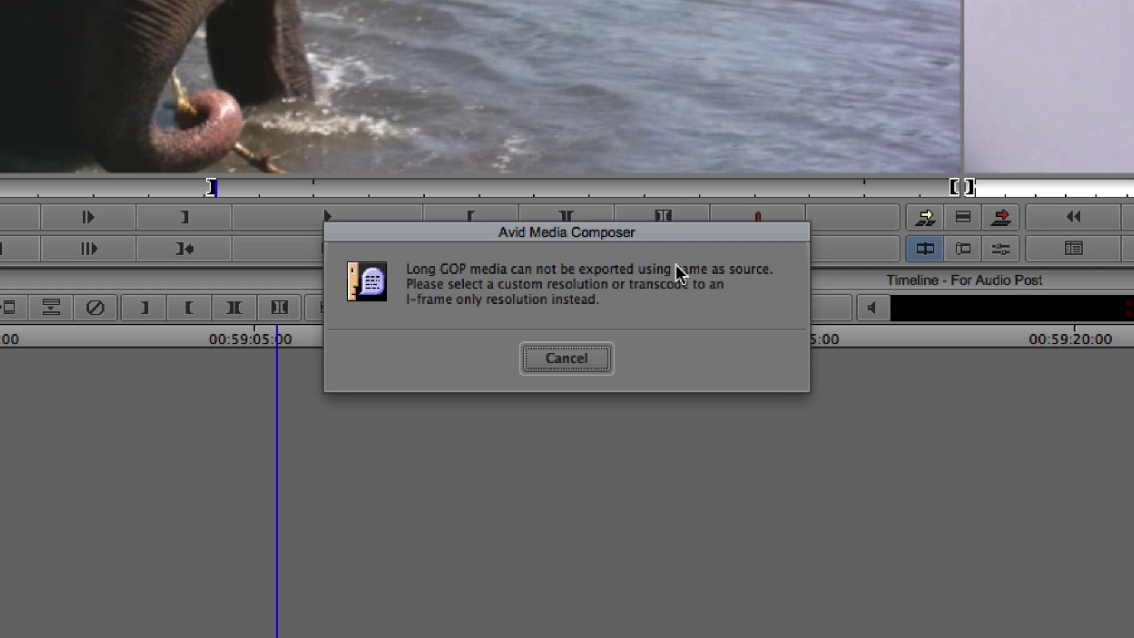
click(566, 358)
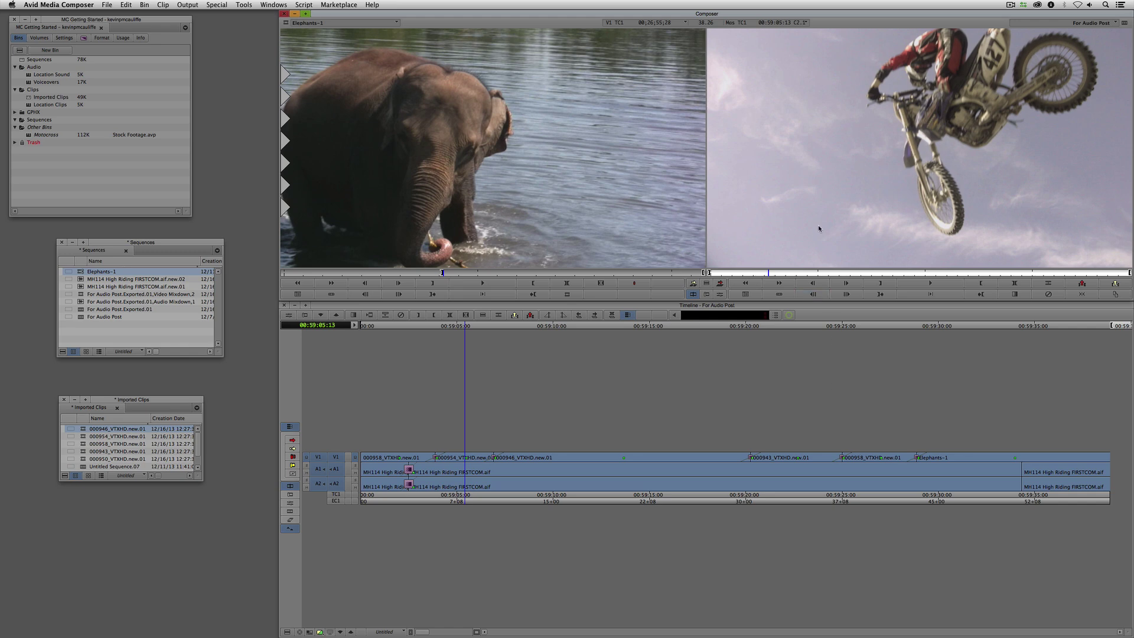
- Start a sequence export with Avid codecs off and Custom settings, reviewing audio and movie format options
right_click(804, 195)
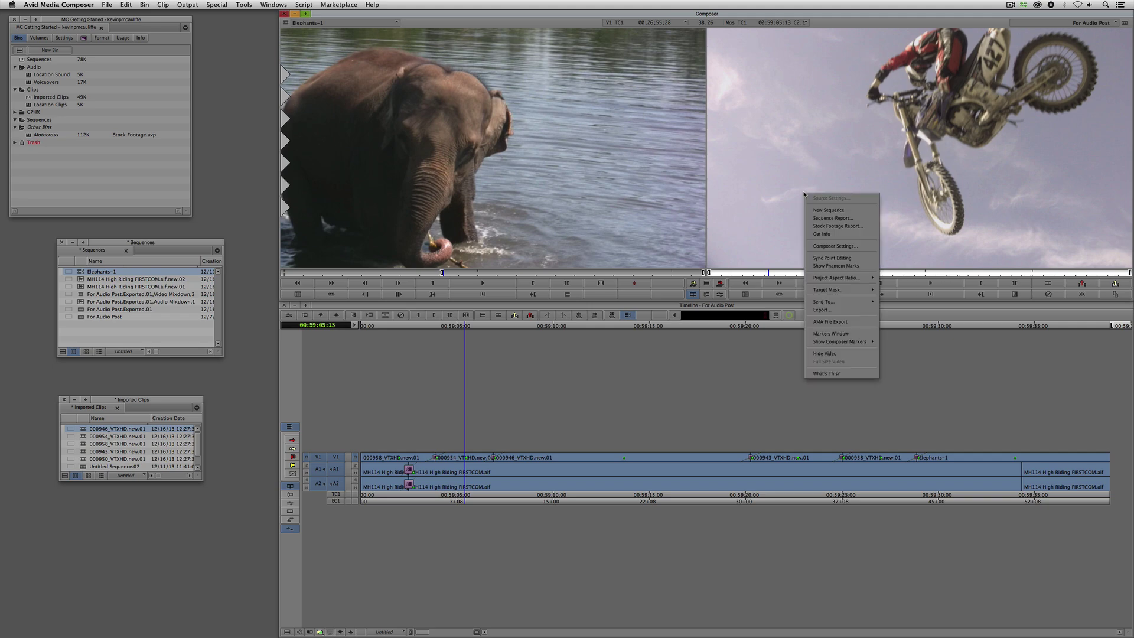
click(822, 309)
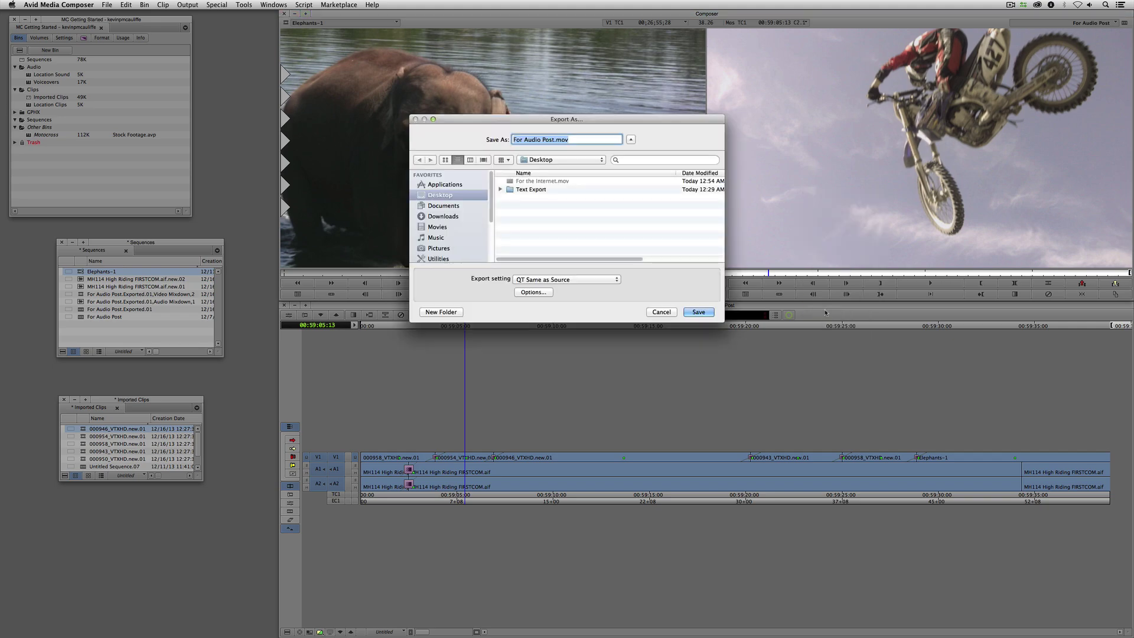
click(534, 291)
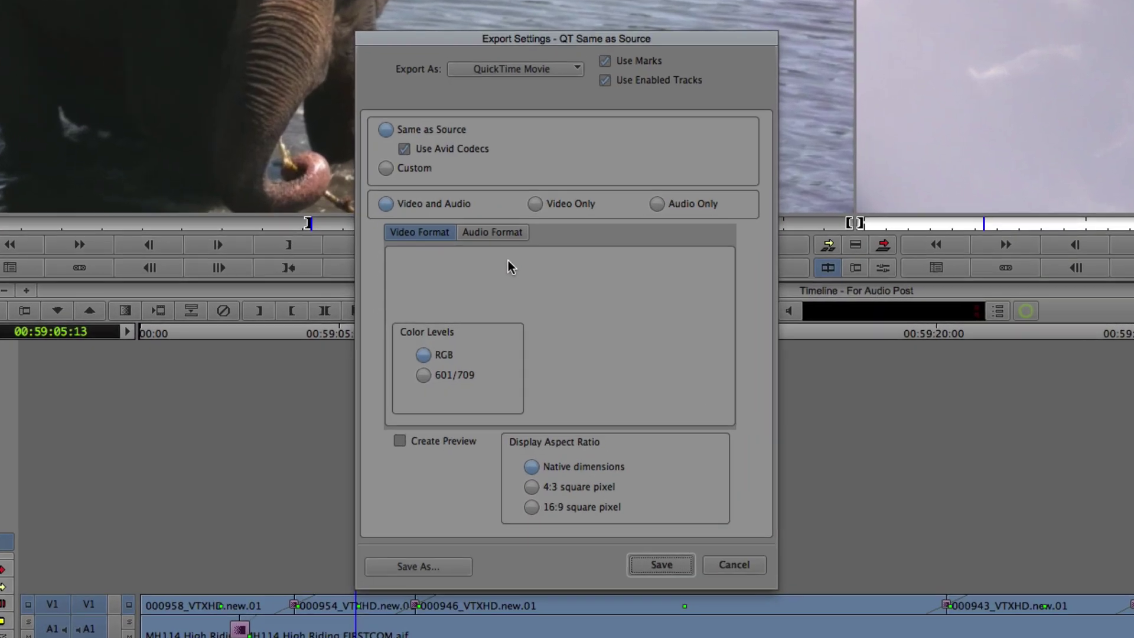
click(420, 151)
click(387, 169)
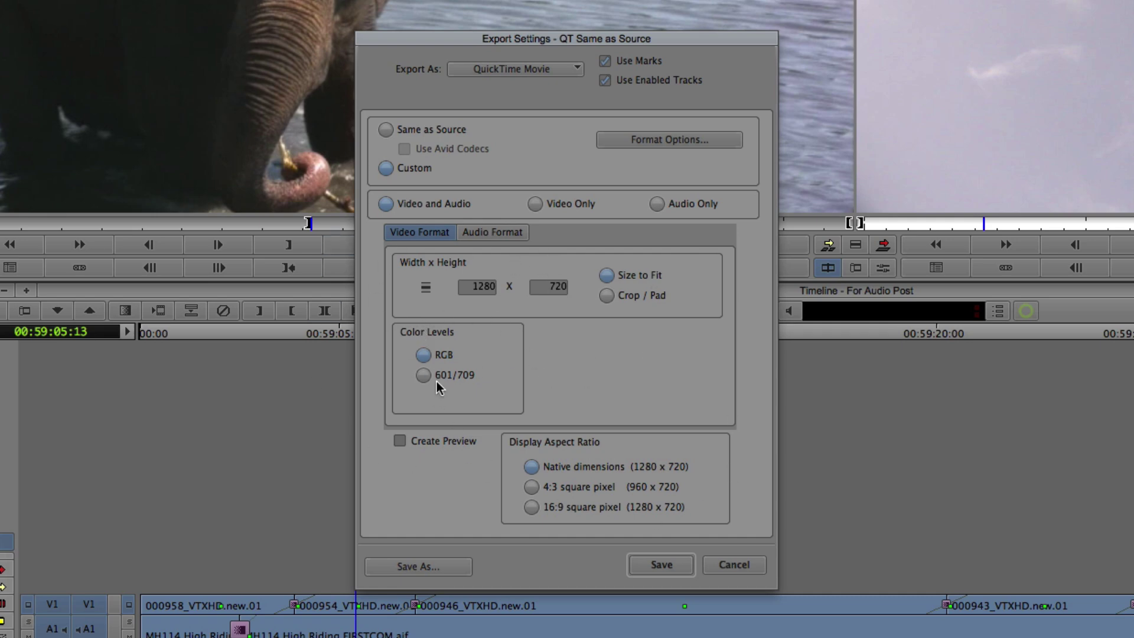
click(507, 232)
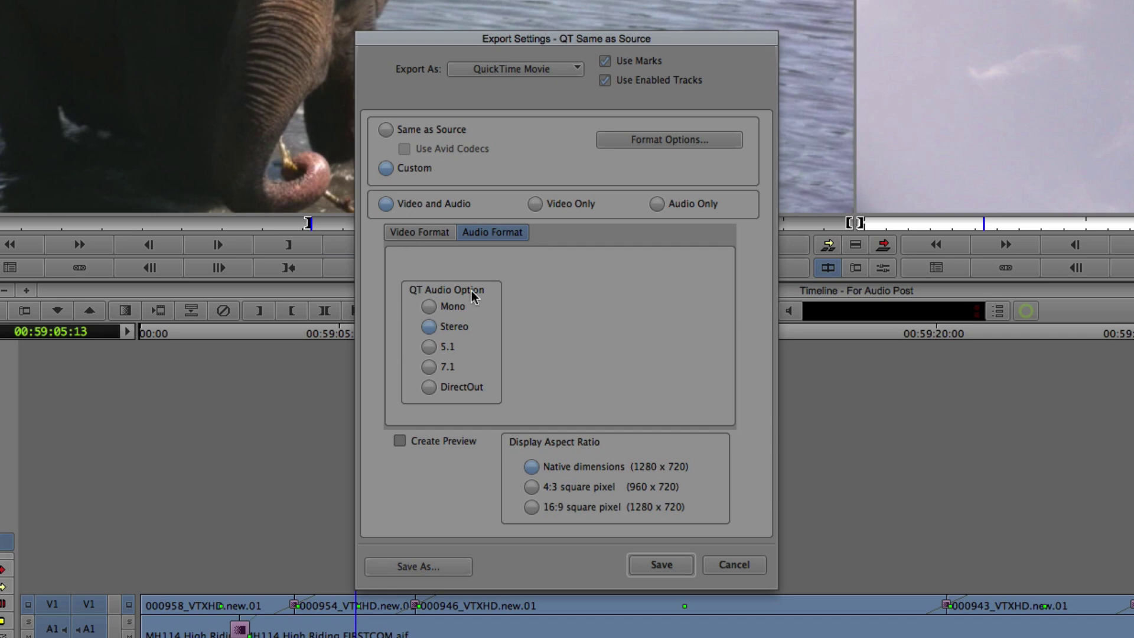
click(697, 140)
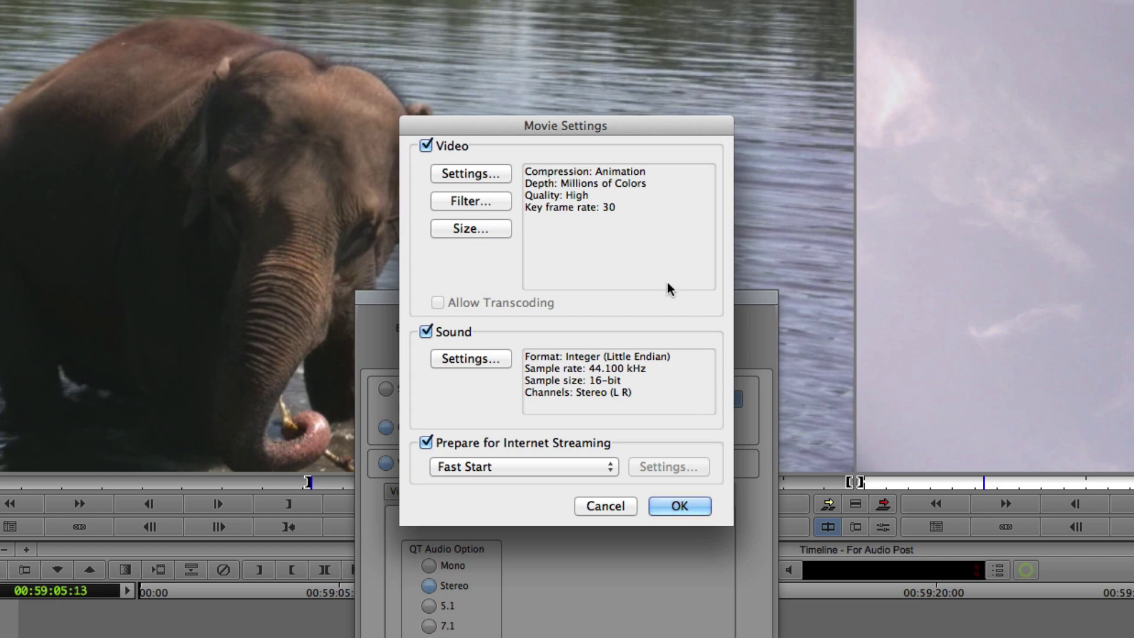
click(582, 503)
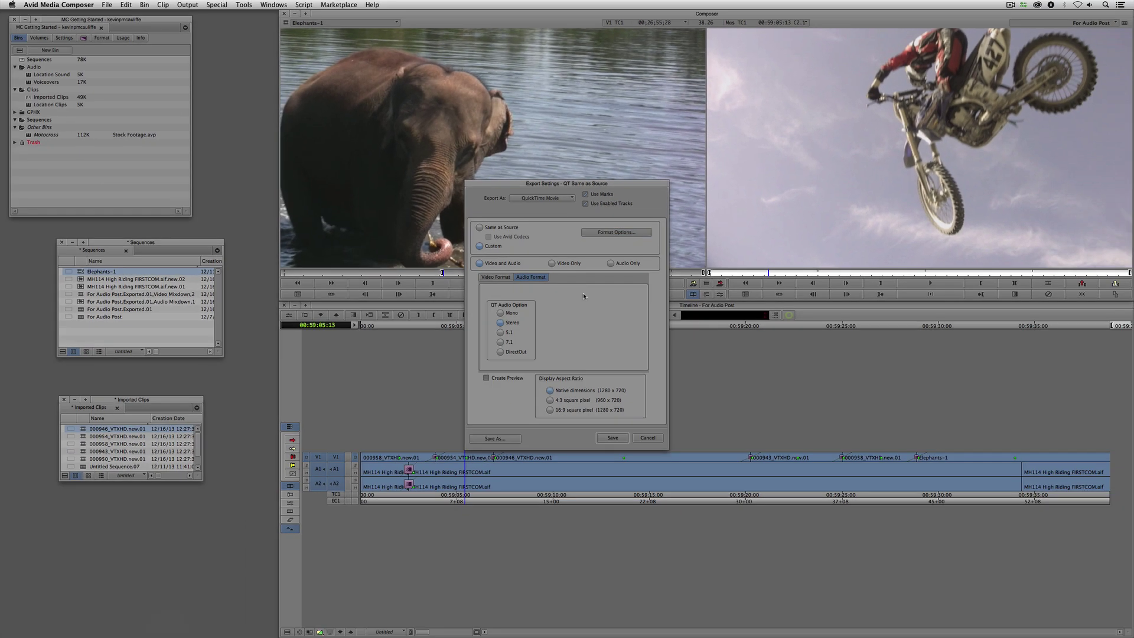
- Save these export settings as a new preset named DNX90 and return to the export dialog
click(495, 476)
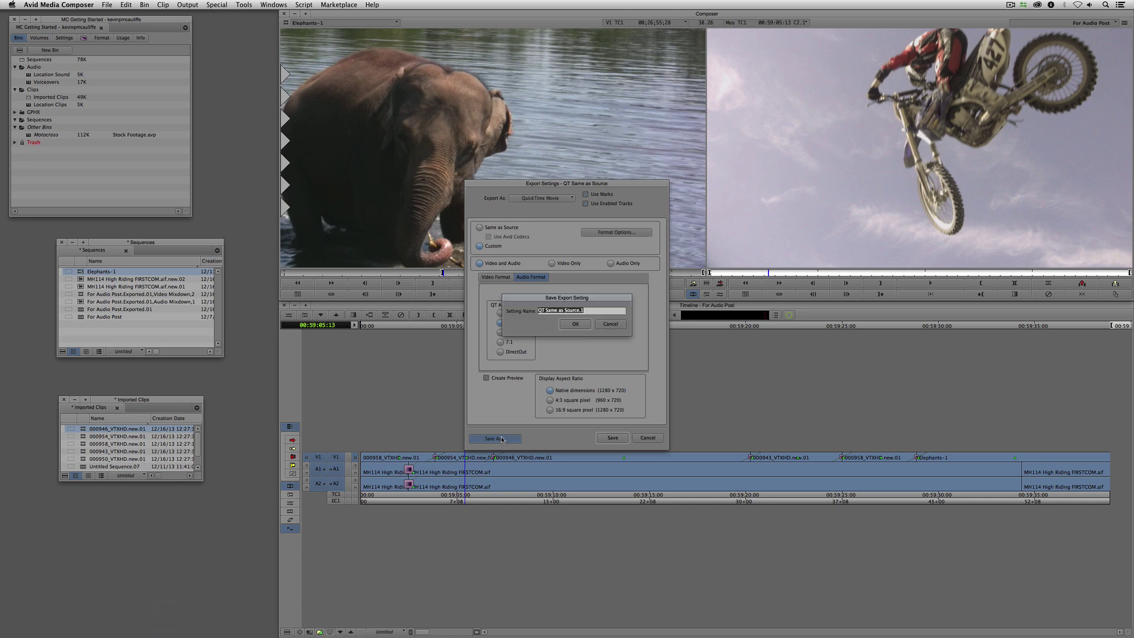
text(DNX90)
click(589, 328)
click(612, 438)
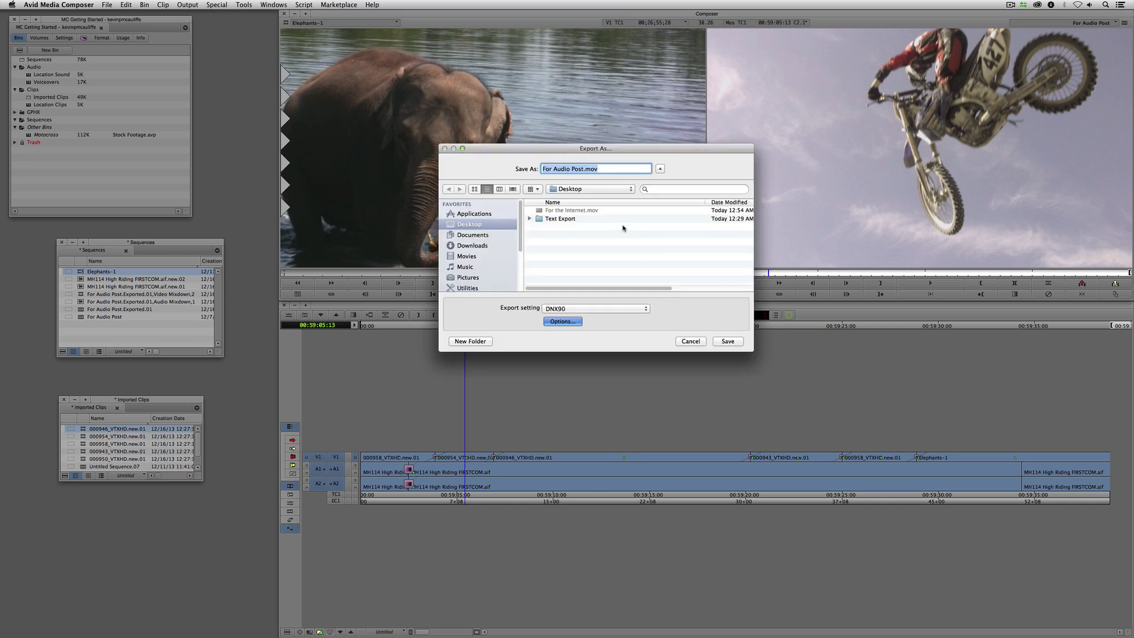
- Export the sequence as Test File.mov, then hide Media Composer to reveal the desktop
text(Test File)
key(Return)
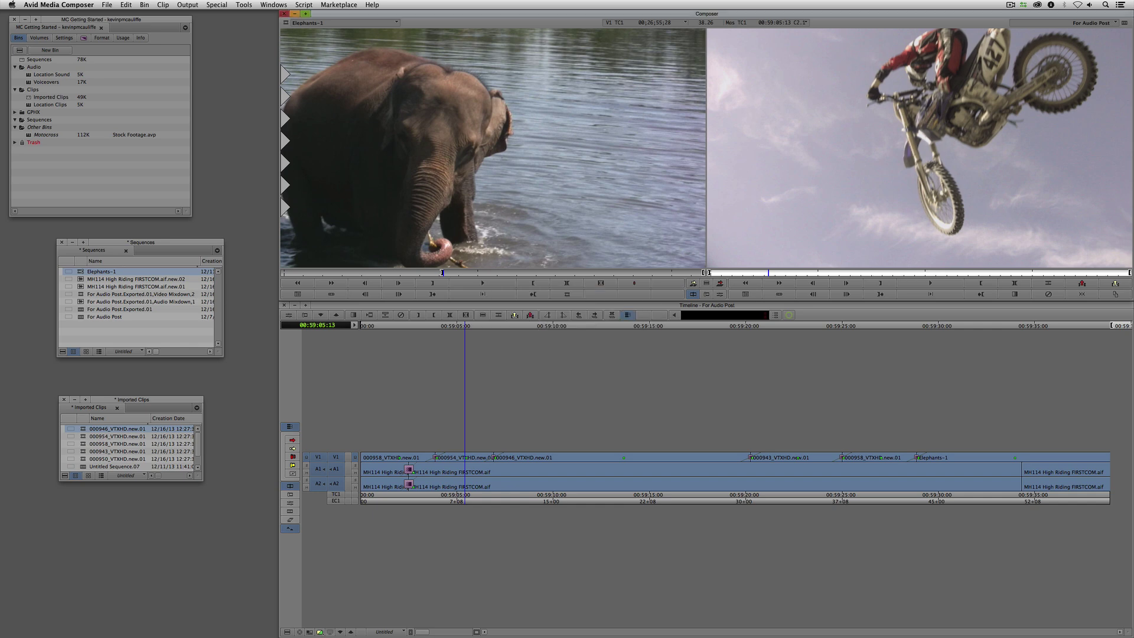
key(super+h)
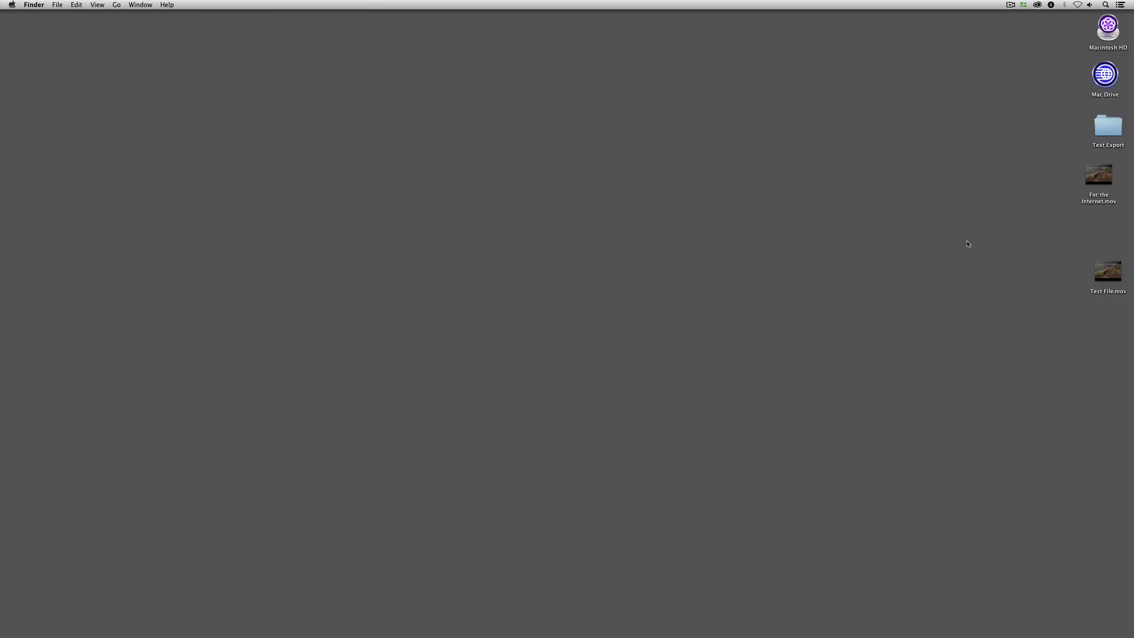
- Confirm Test File.mov is Animation 1,280 × 720 at 23.98 fps in QuickTime, then return to Media Composer
click(1102, 267)
double_click(1102, 267)
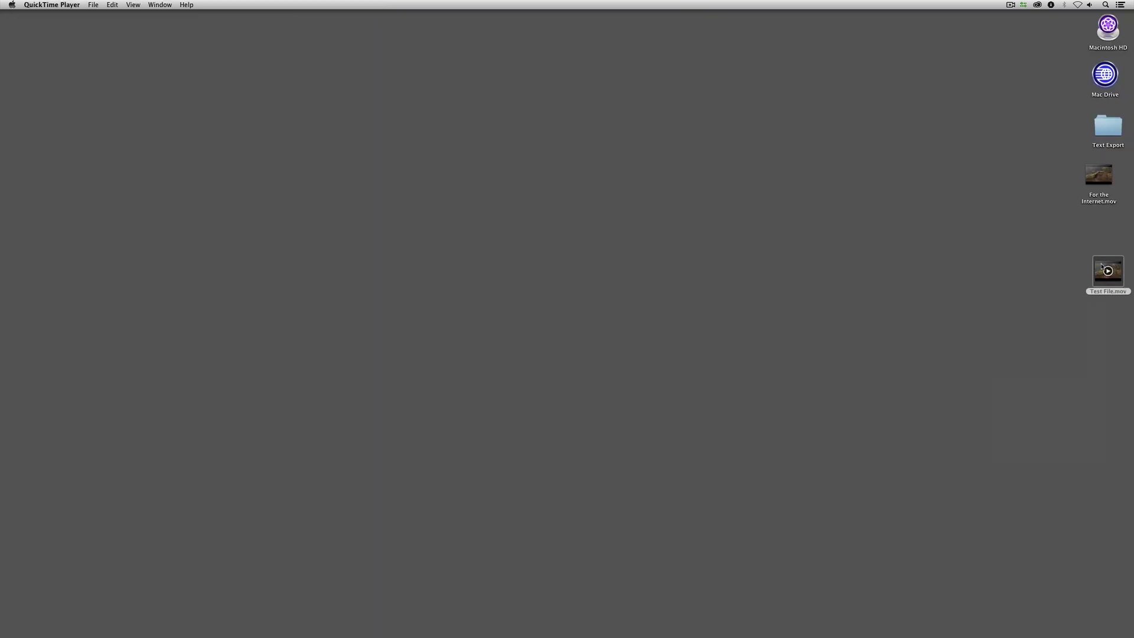
click(158, 5)
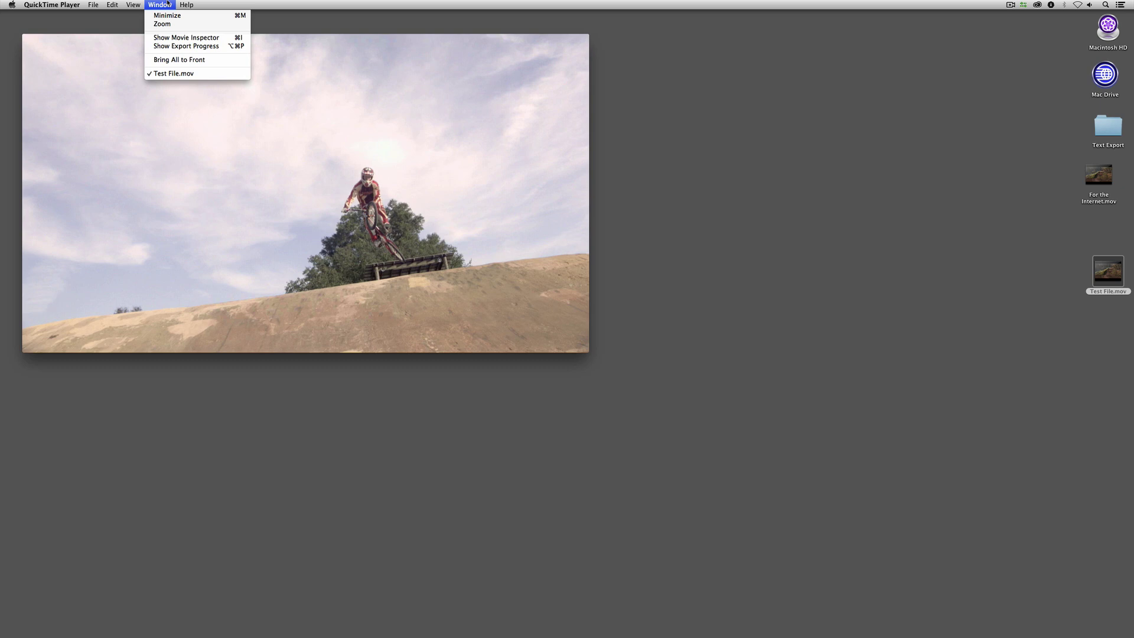
click(171, 37)
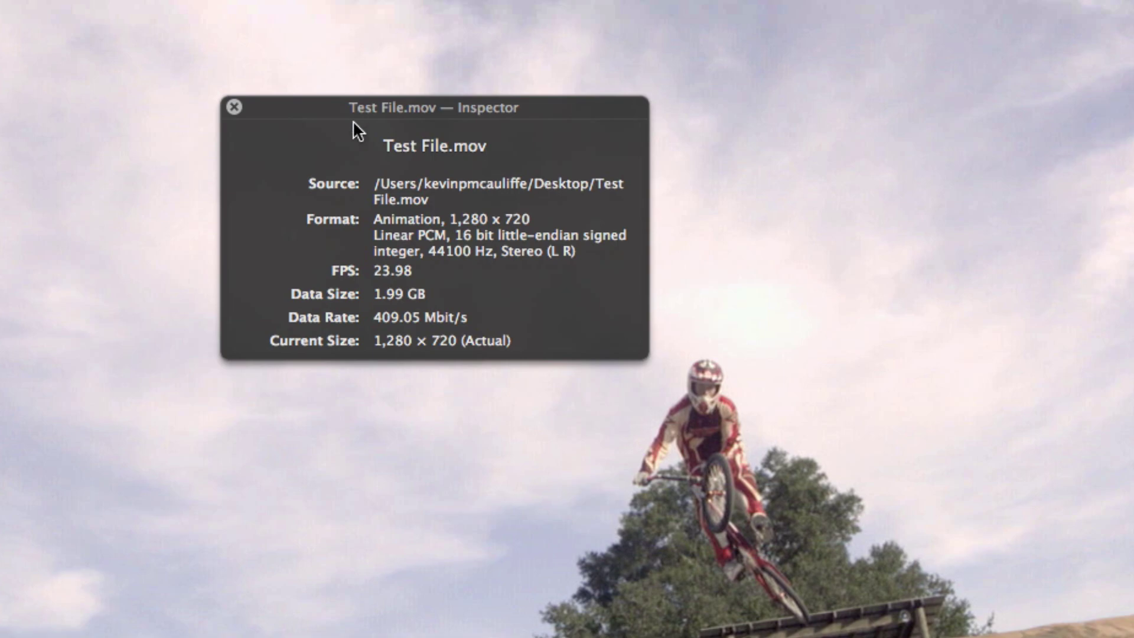
click(235, 107)
key(super+q)
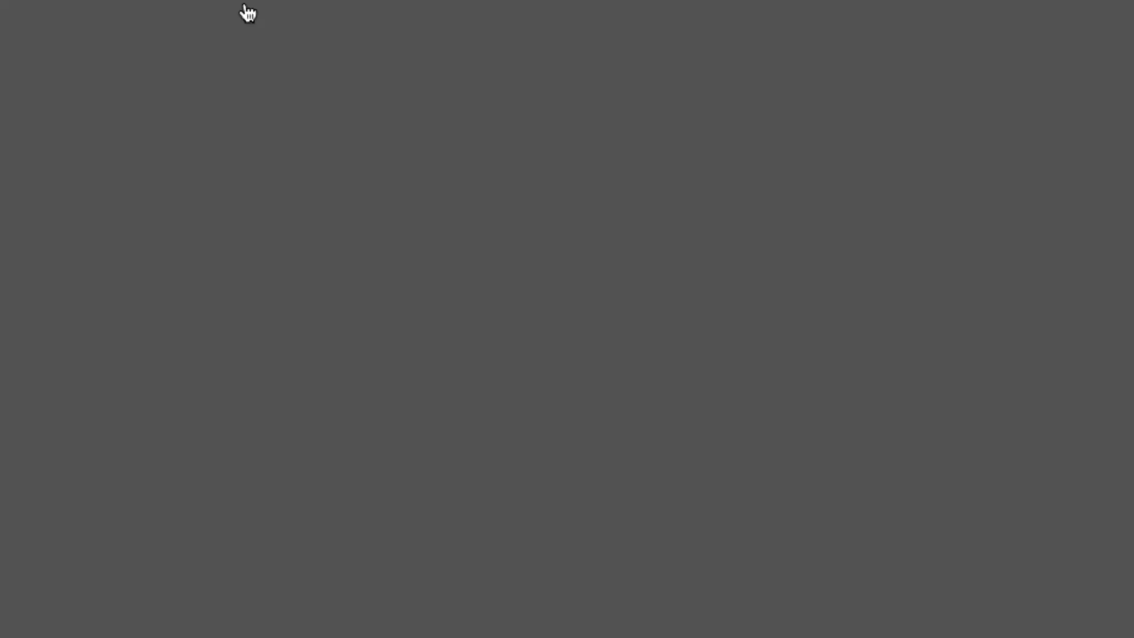
key(super+Tab)
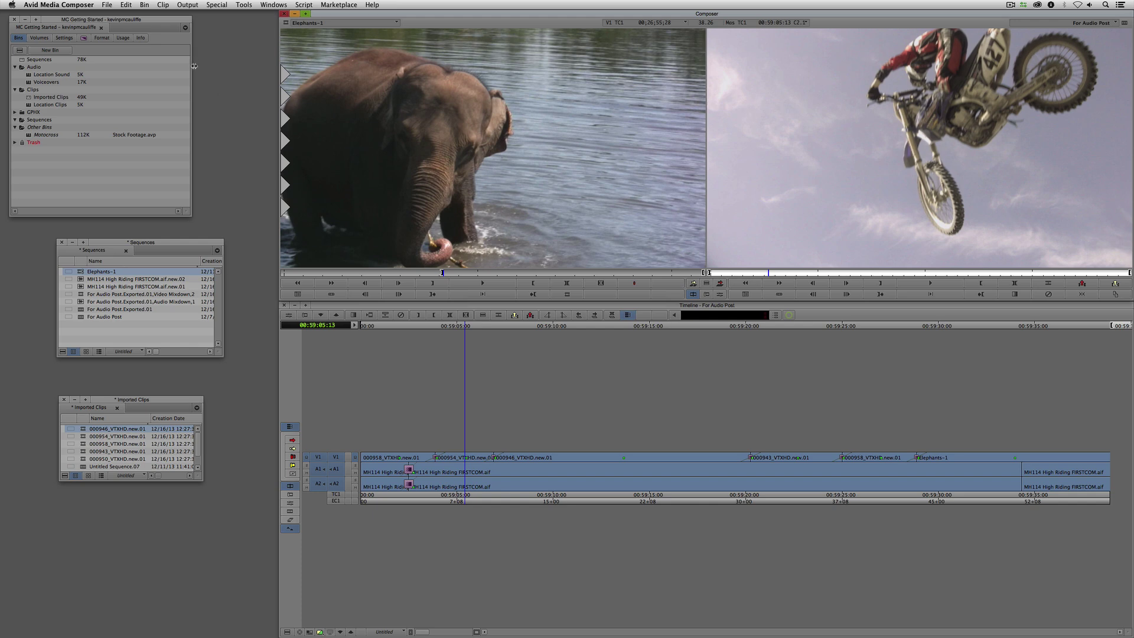
- Open the DNX90 export setting's video compression and choose the Avid DNxHD Codec
click(63, 38)
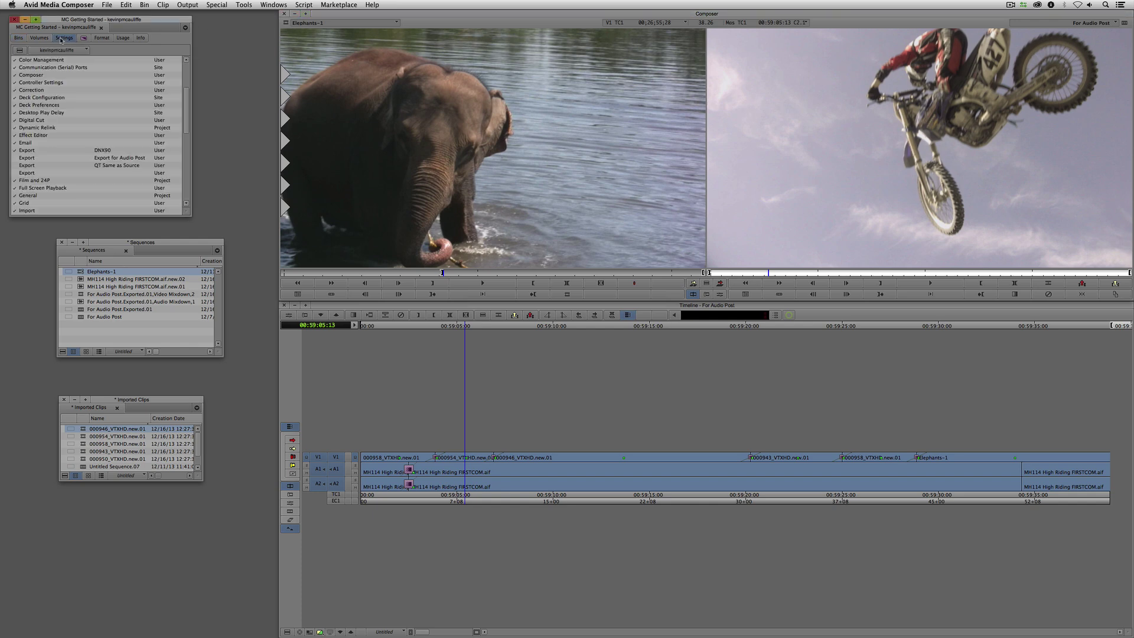
click(31, 151)
double_click(31, 152)
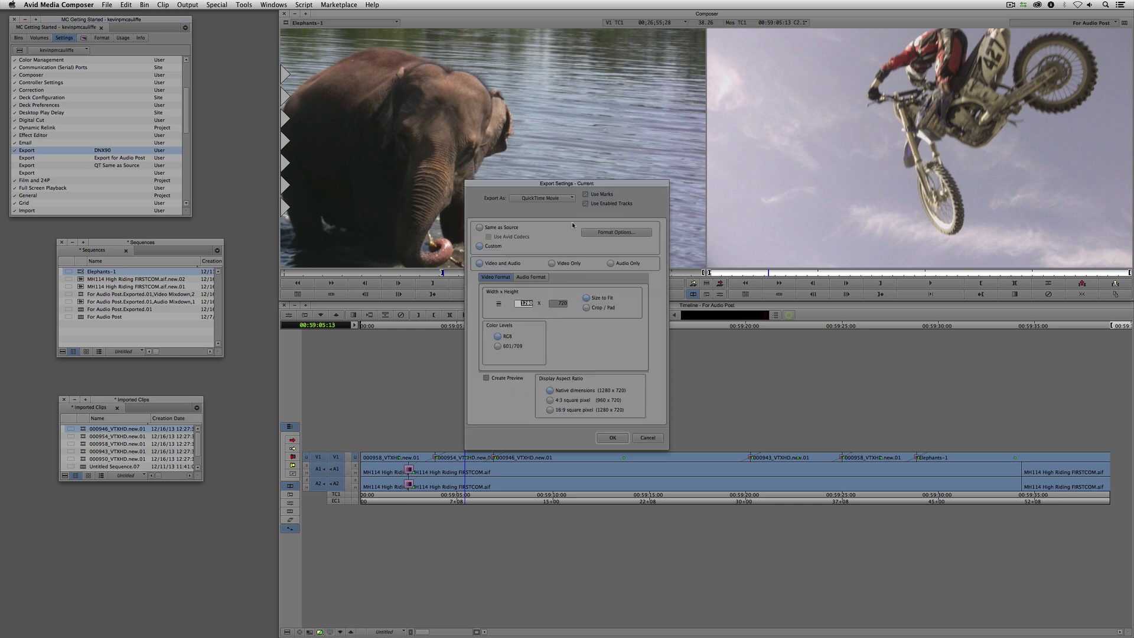
click(606, 234)
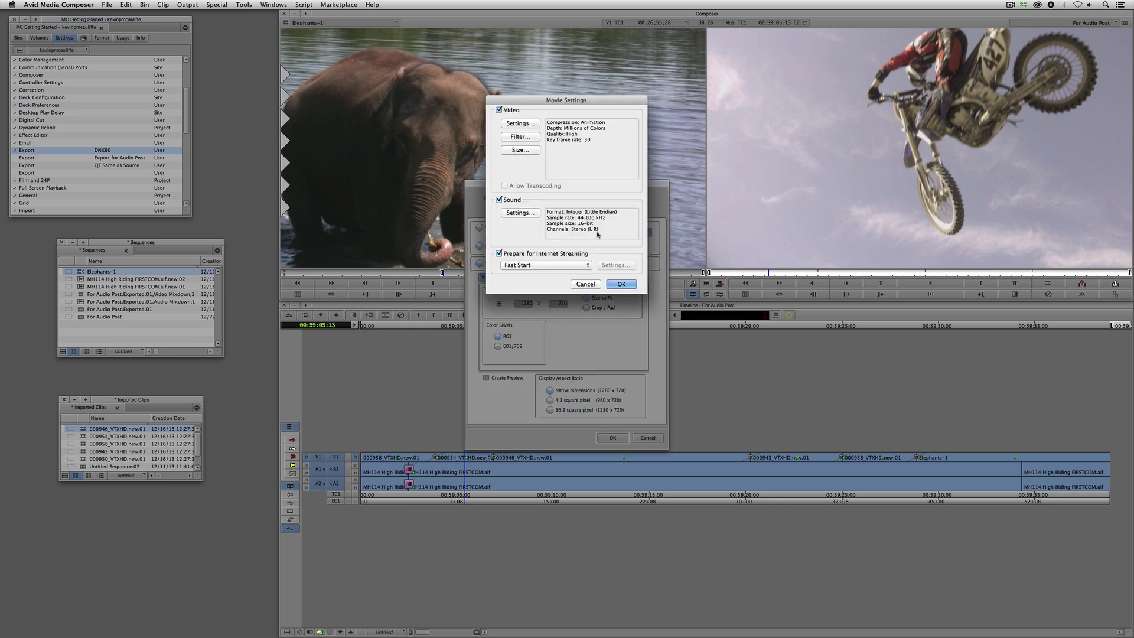
click(522, 124)
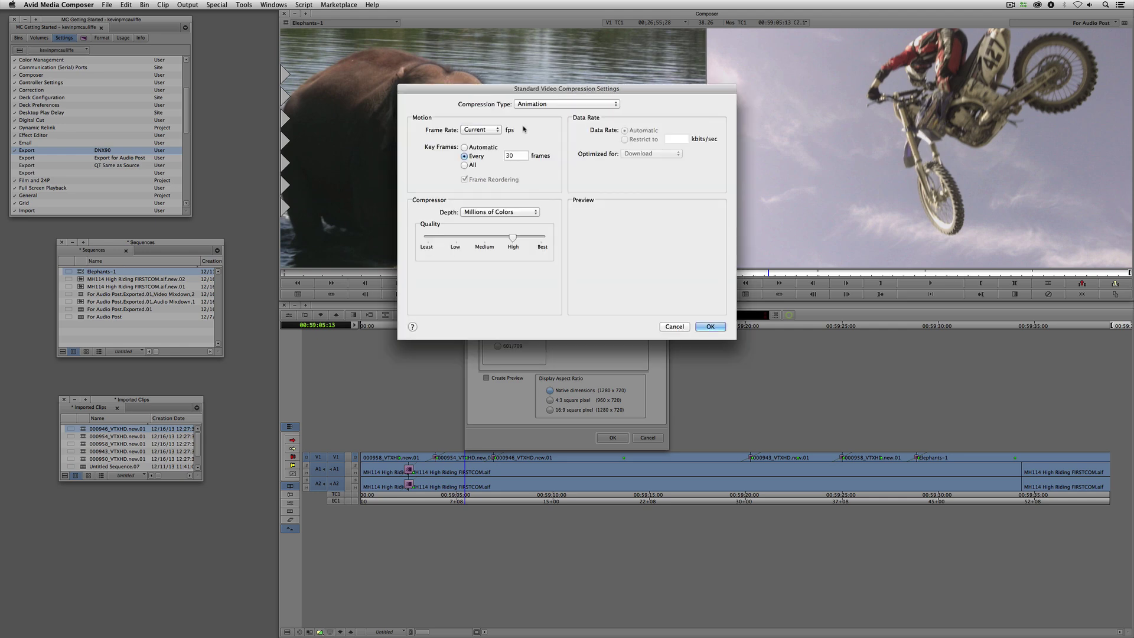
click(544, 104)
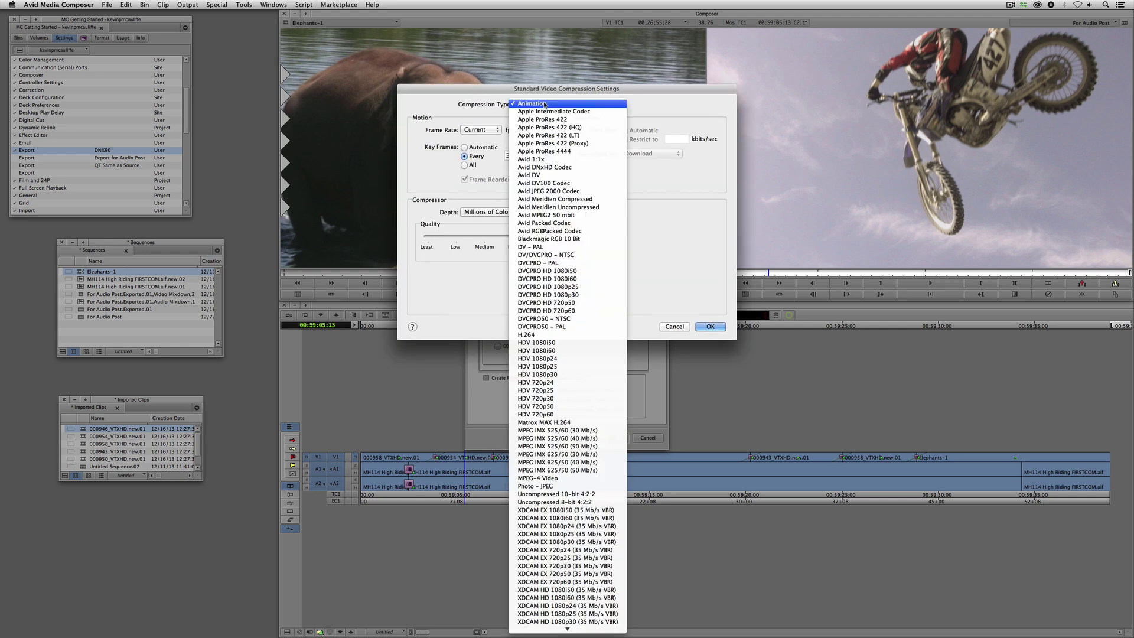
click(554, 167)
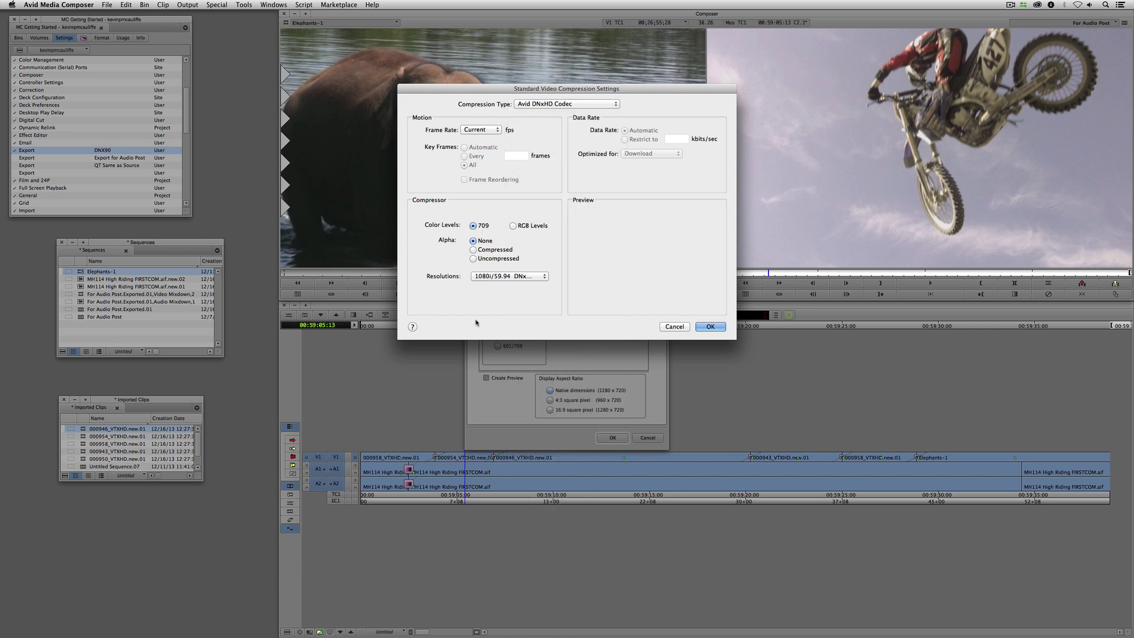
- Set RGB Levels and 720p/23.976 DNxHD 90 8-bit resolution, then confirm the settings
click(514, 225)
click(538, 276)
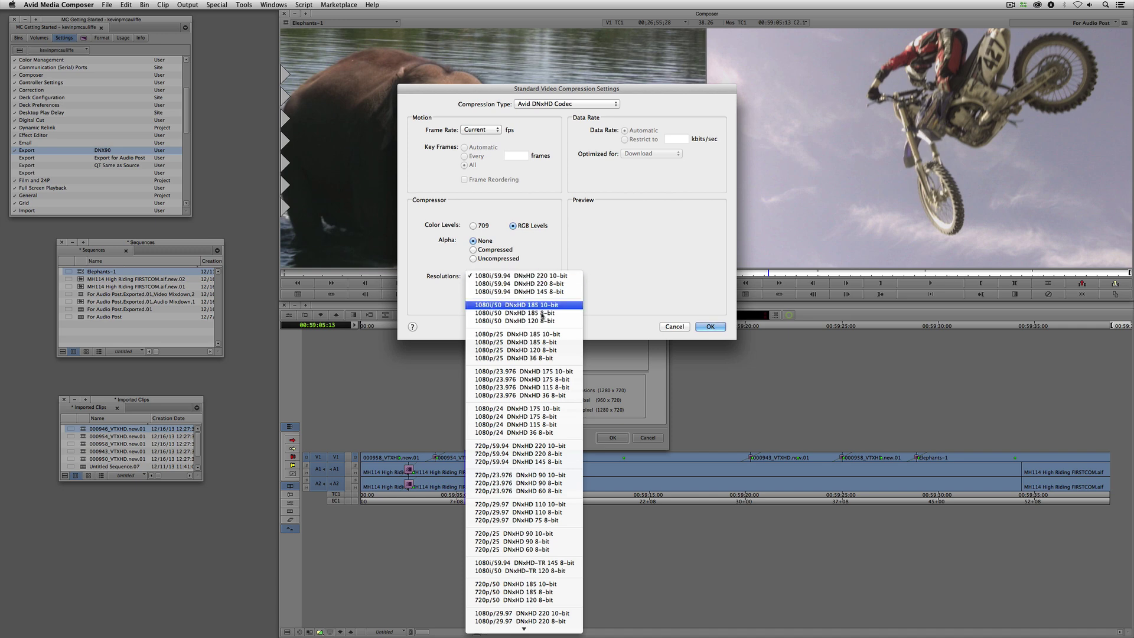
click(567, 484)
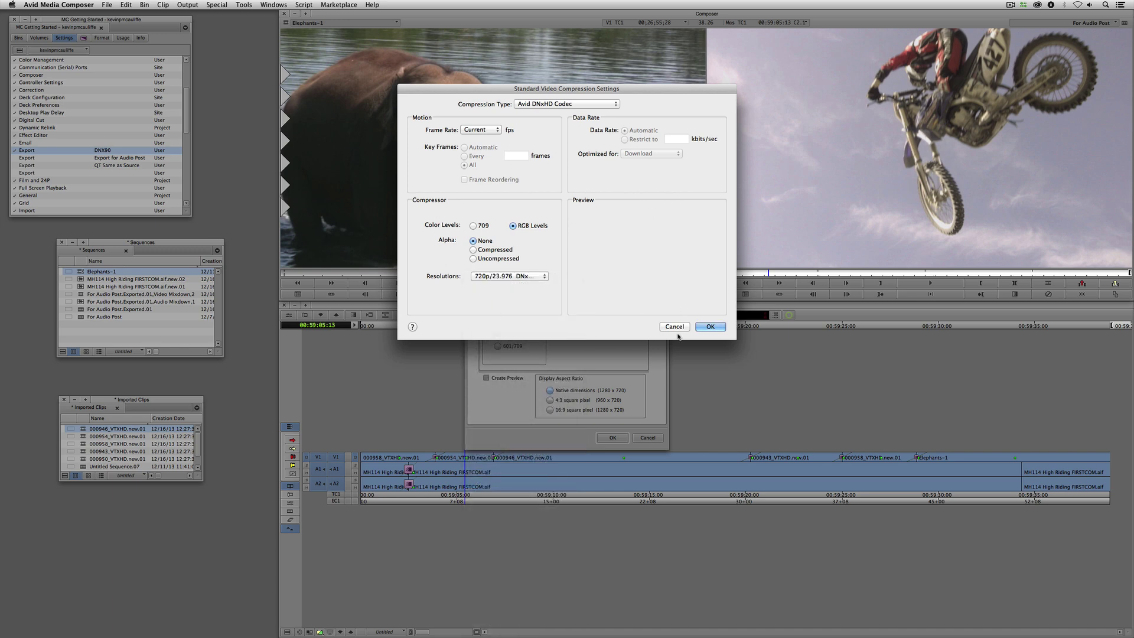
click(709, 326)
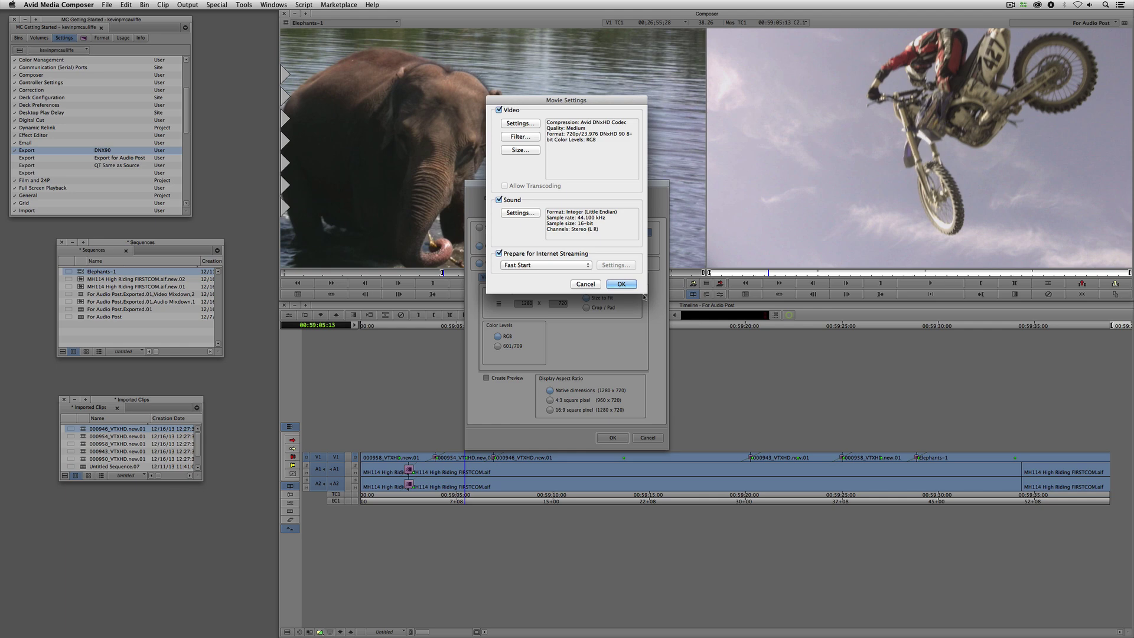
click(622, 284)
click(613, 438)
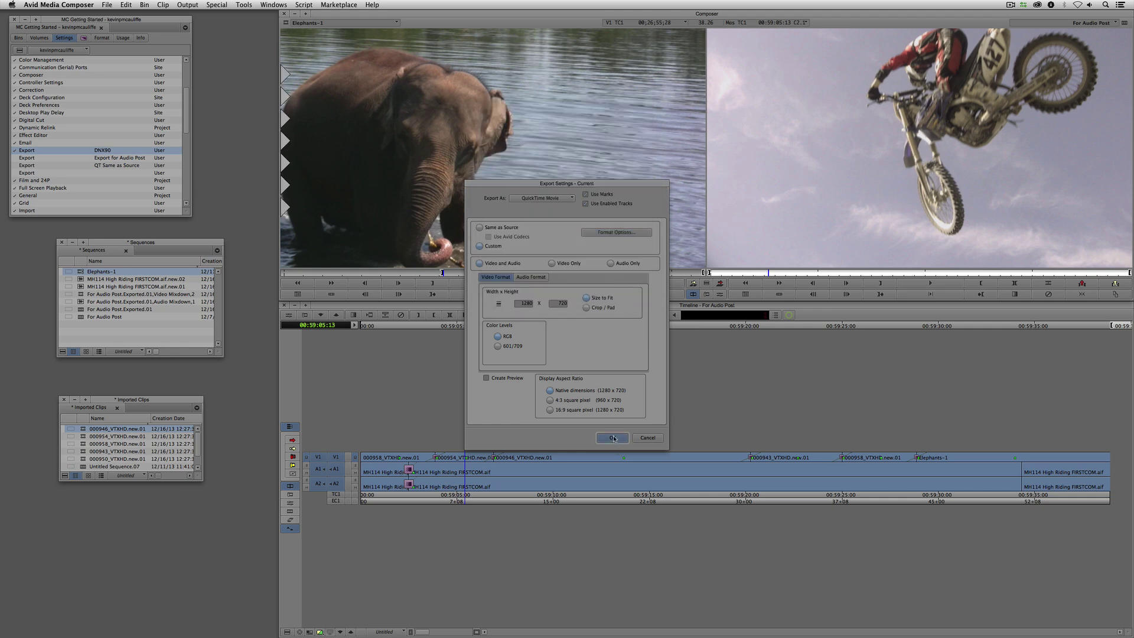
- Reopen the DNX90 export setting to verify its movie format options
double_click(28, 152)
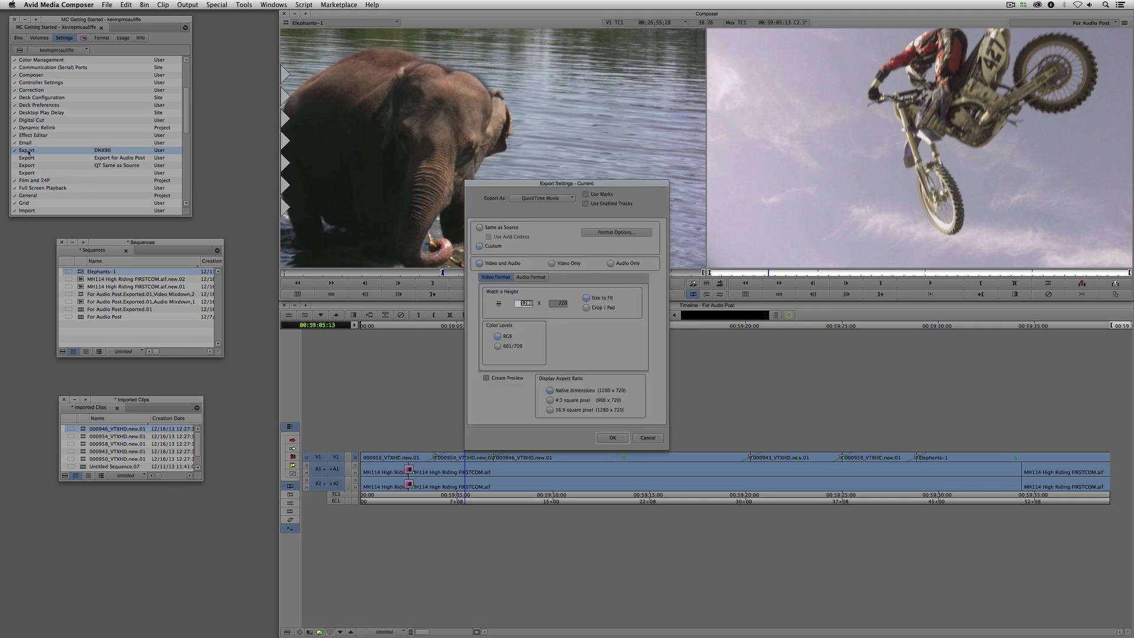
click(617, 233)
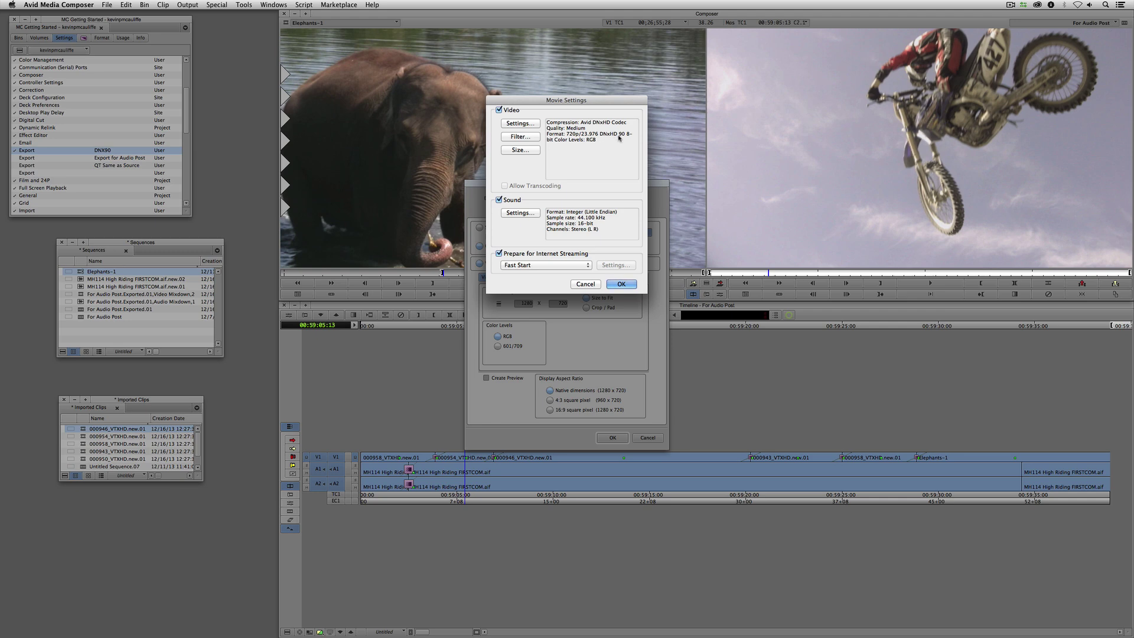
click(620, 285)
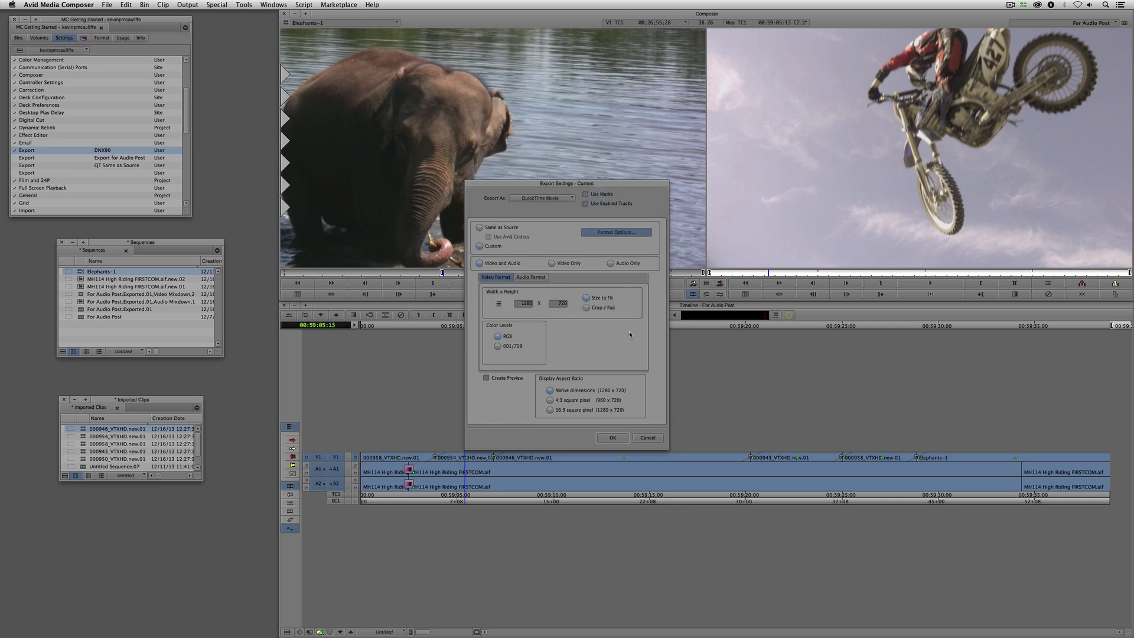
click(613, 438)
- Export the sequence again as Test File 2.mov, then hide Media Composer to show the desktop
right_click(804, 172)
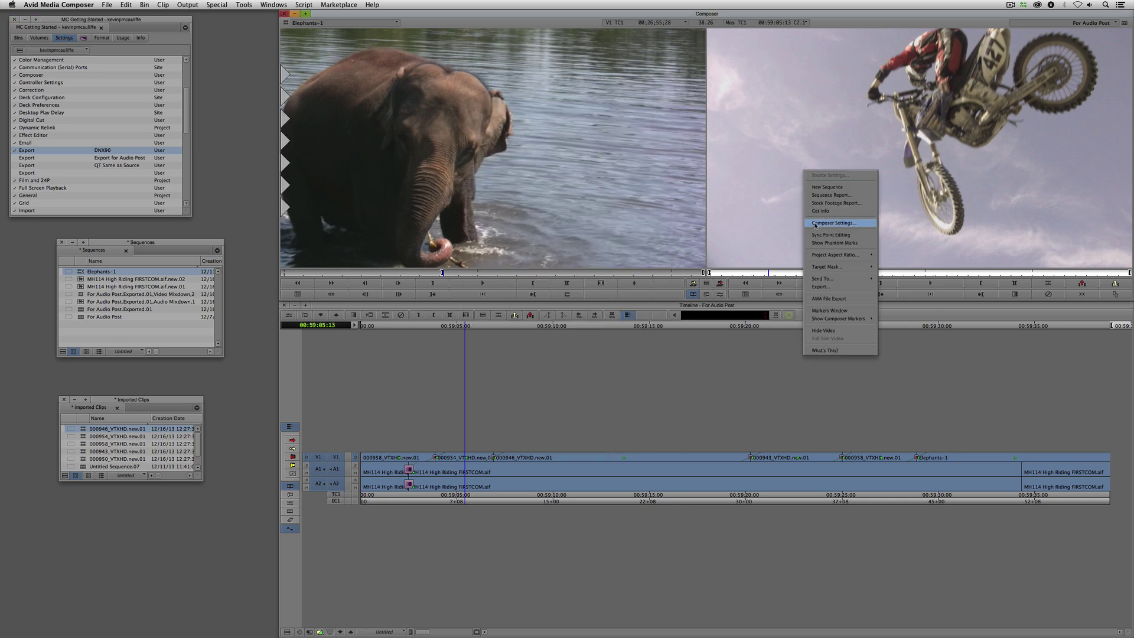
click(821, 286)
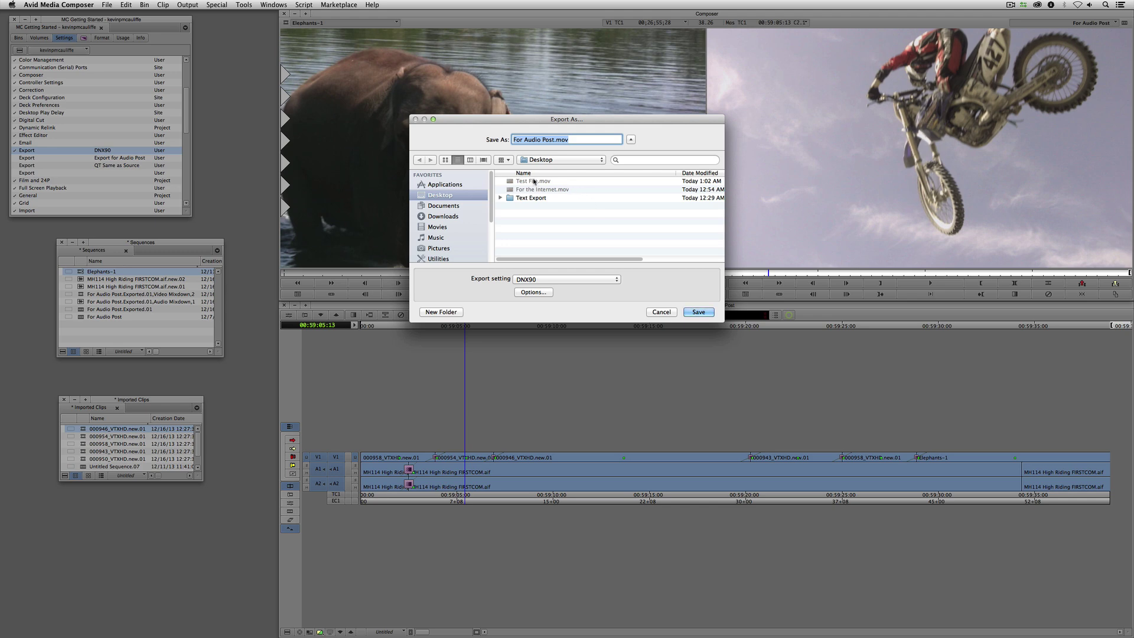
click(534, 181)
click(536, 139)
text(2)
click(699, 312)
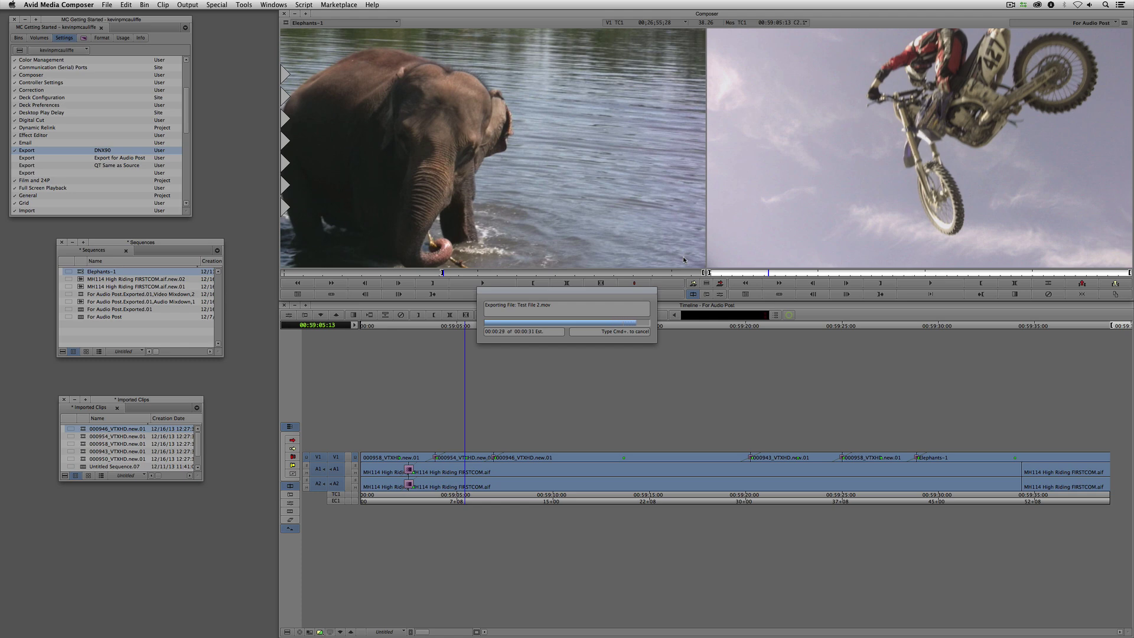
key(super+h)
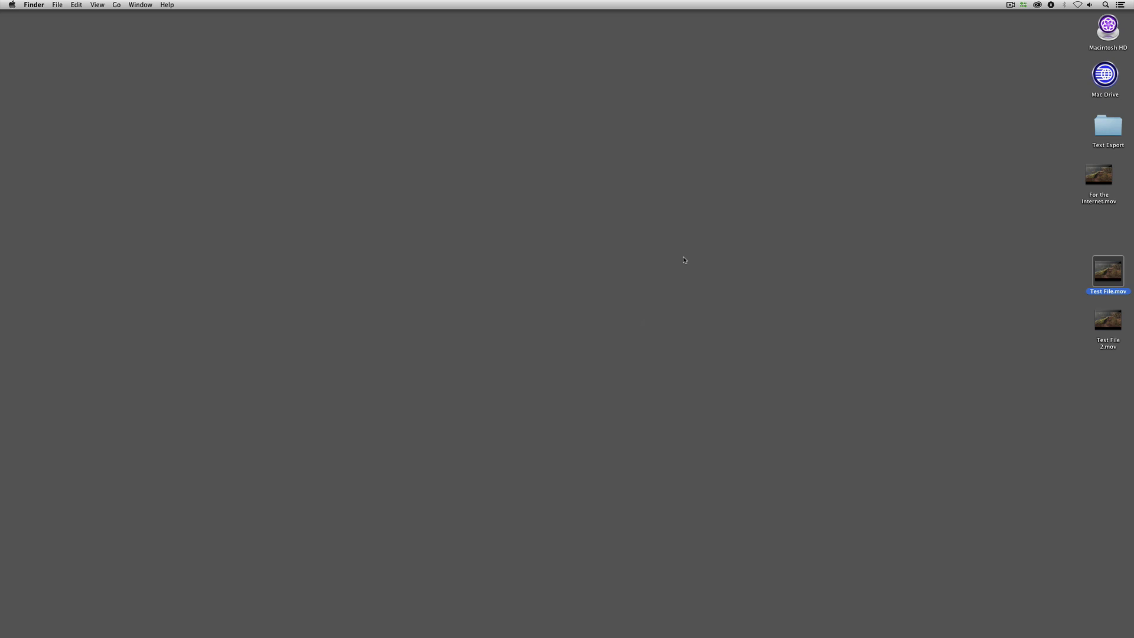
- Open Test File 2.mov in QuickTime and confirm it is DNxHD 1,280 × 720 at 23.98 fps
click(684, 259)
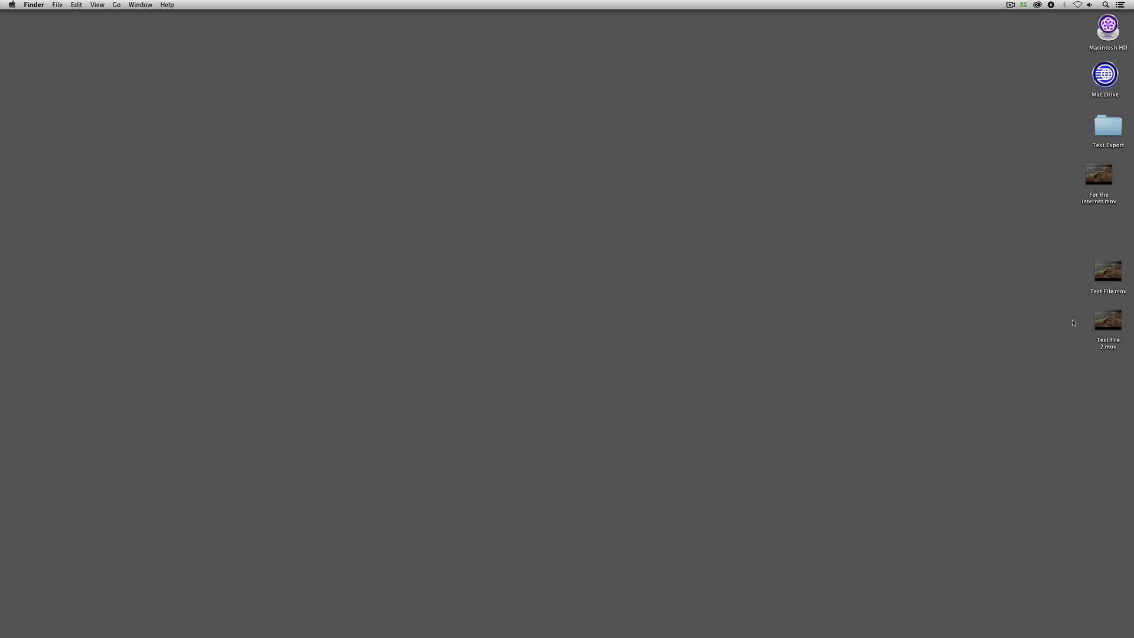
right_click(1106, 319)
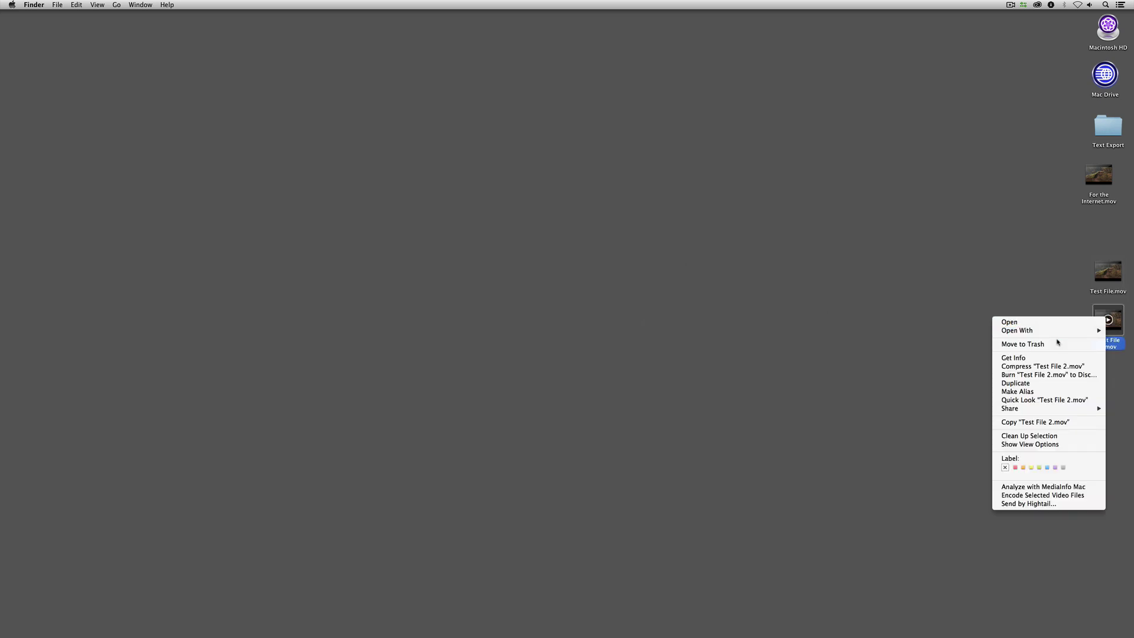
click(1068, 322)
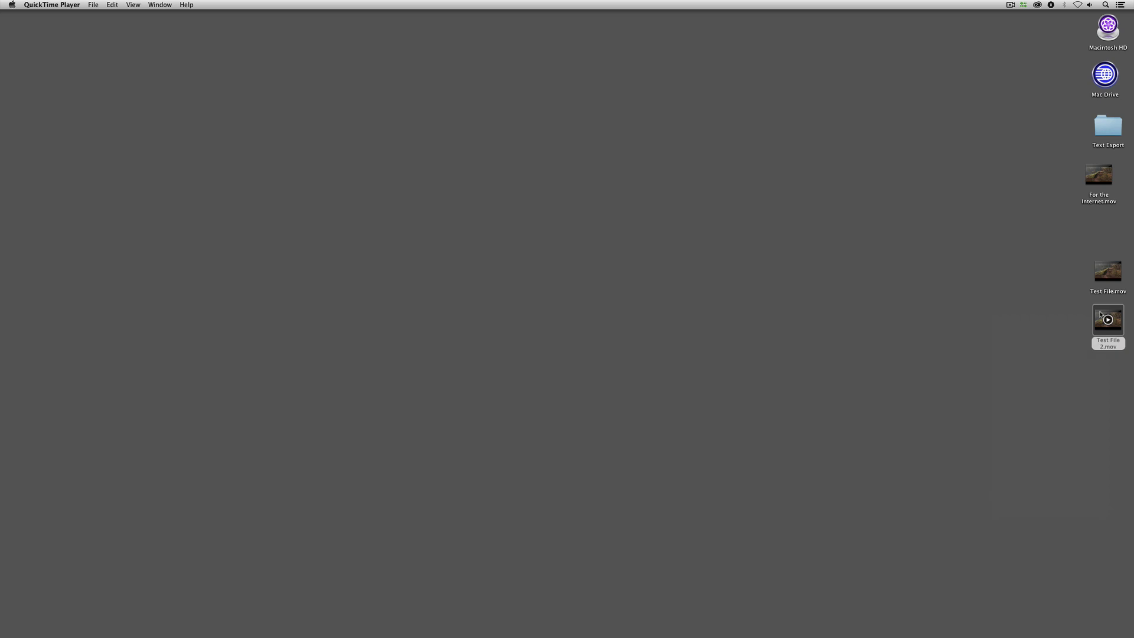
click(149, 4)
click(157, 39)
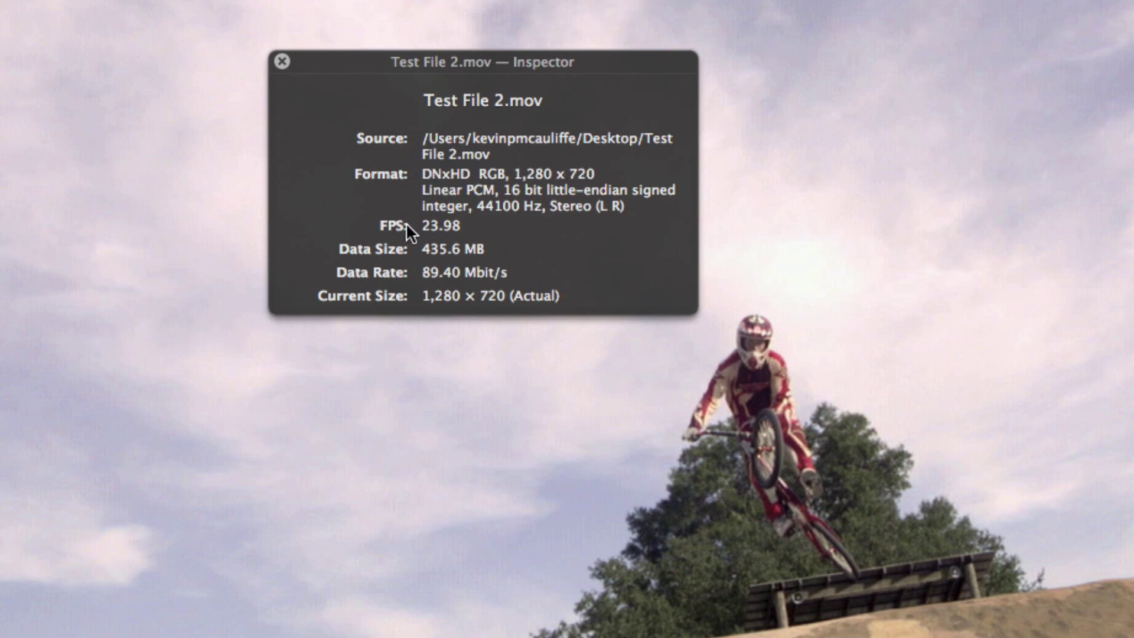
click(282, 61)
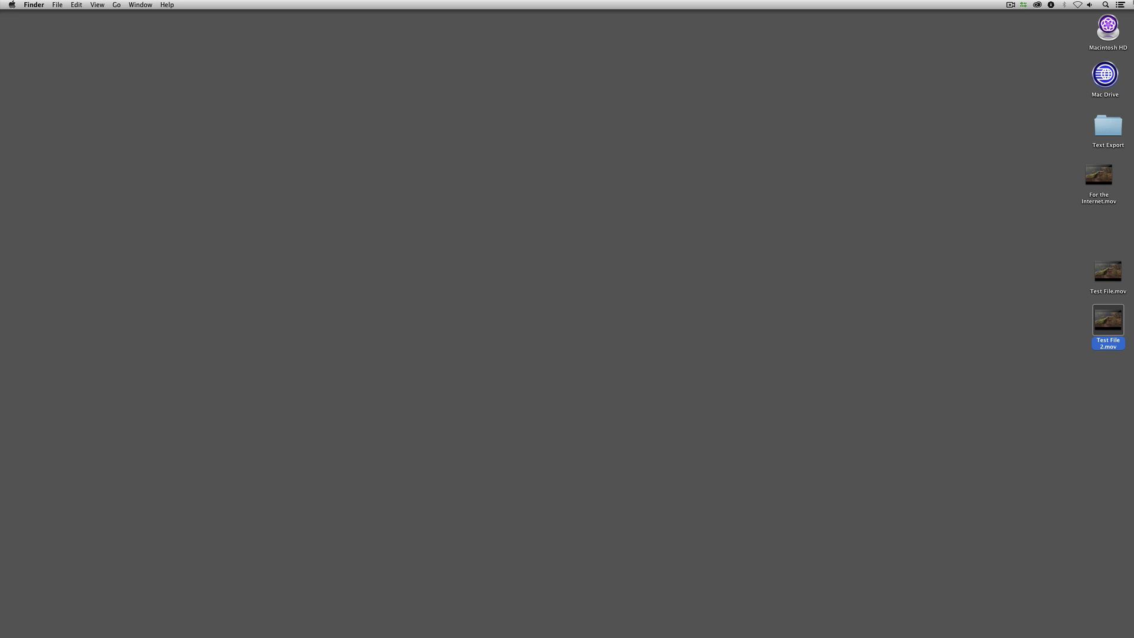
key(super+Tab)
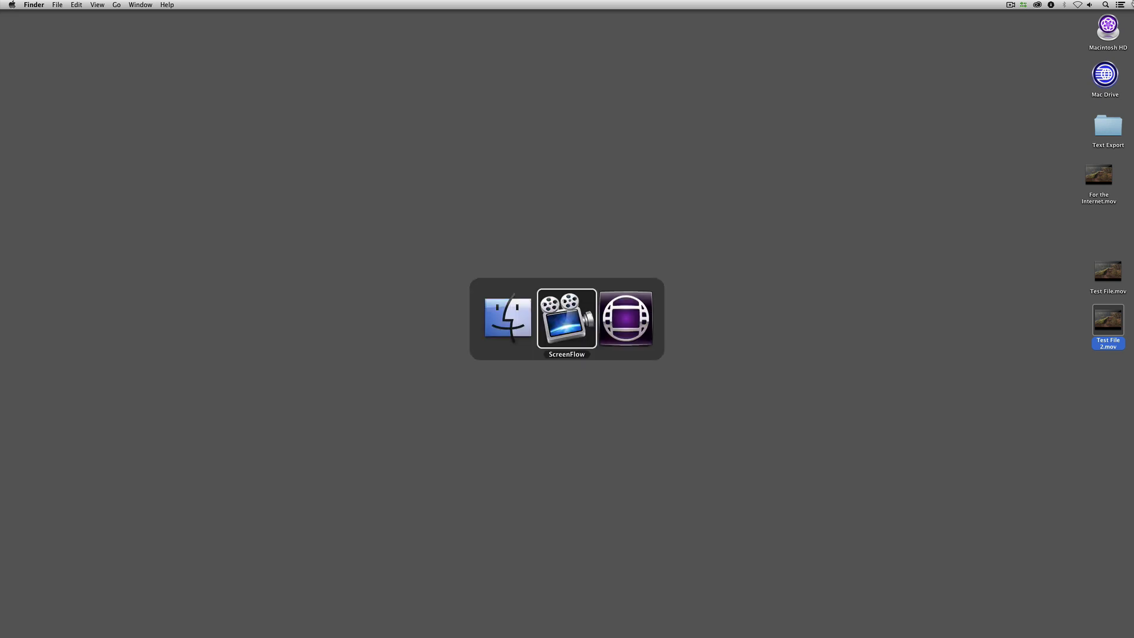
- Back in Media Composer, open the Digital Cut Tool from the Output menu and move it mid-screen
key(super+Tab)
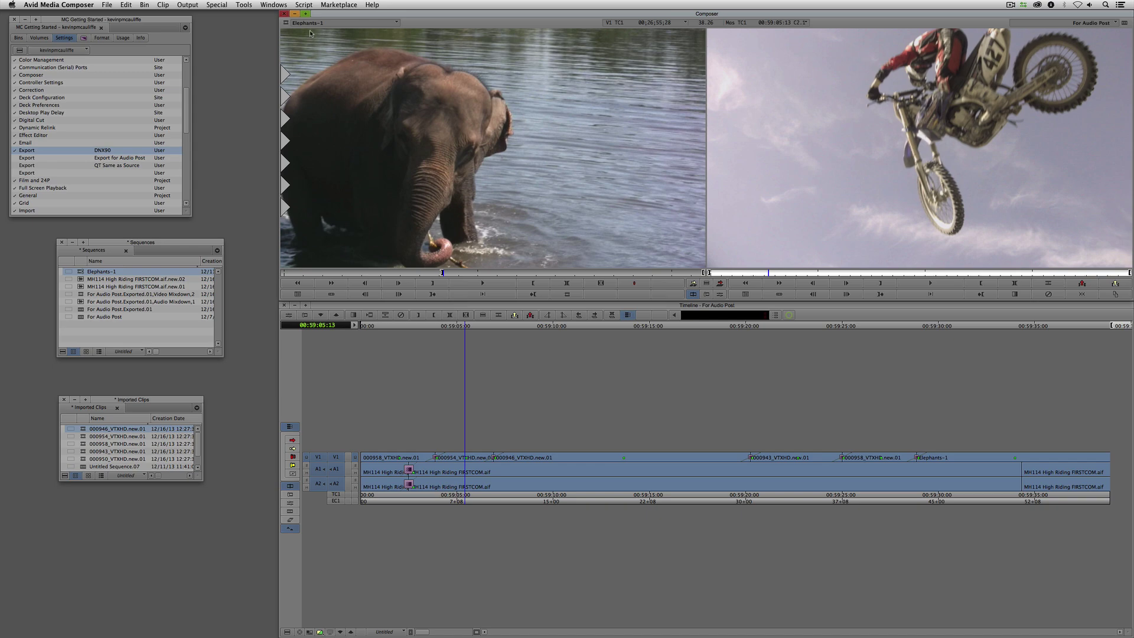
click(189, 6)
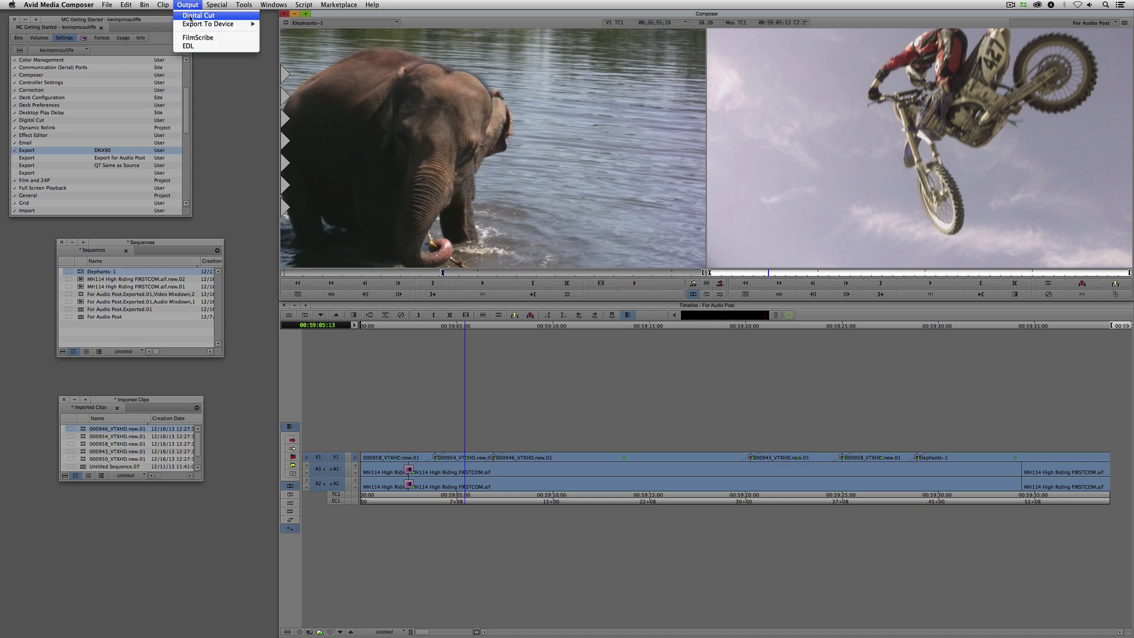
click(190, 16)
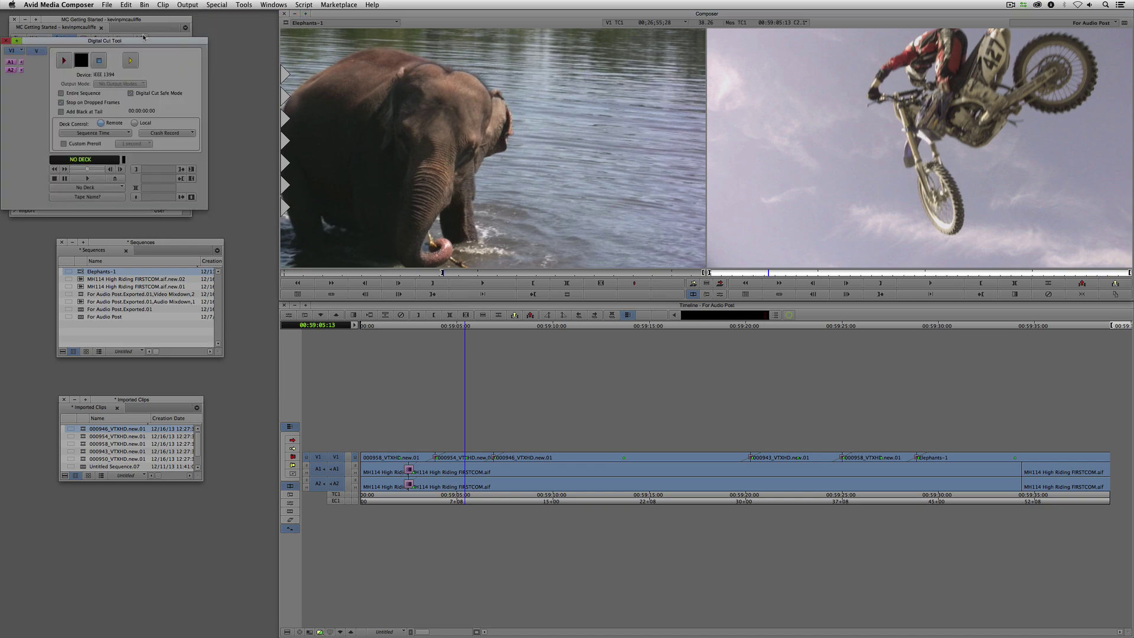
drag(131, 45, 633, 161)
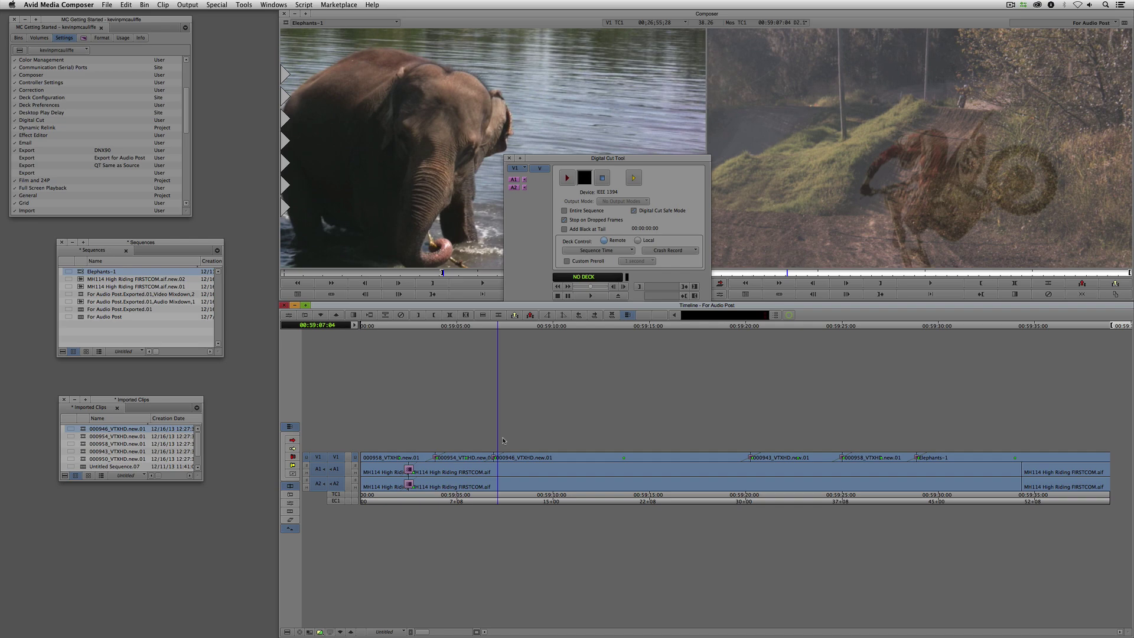
- Add an A3 audio track, turn off Digital Cut Safe Mode and enable Add Black at Tail
key(super+u)
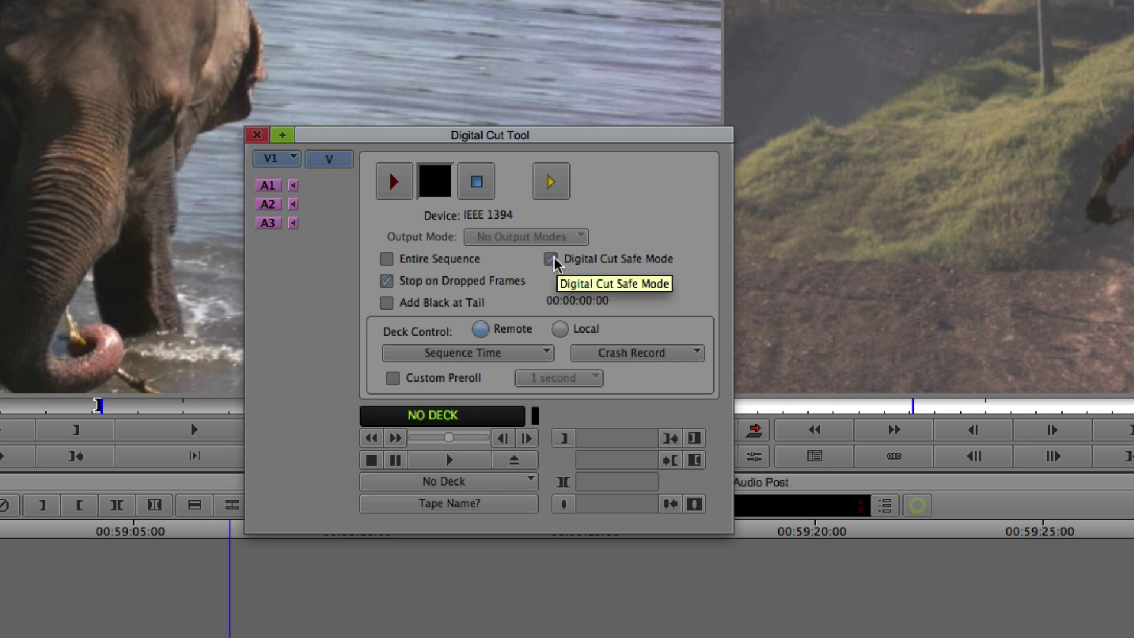
click(552, 260)
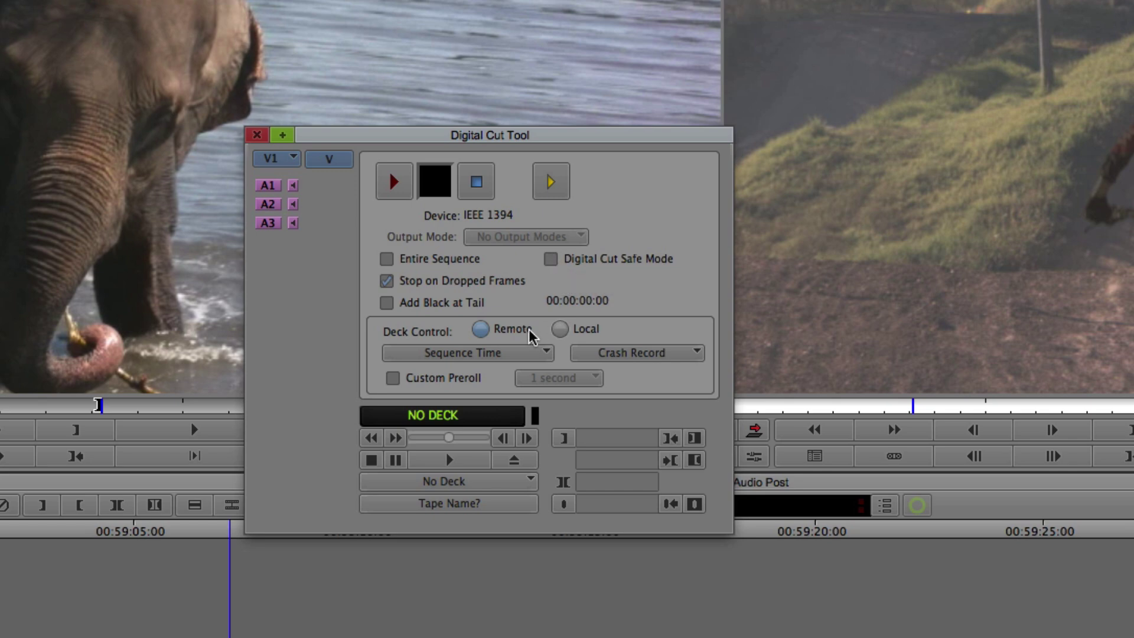
click(386, 304)
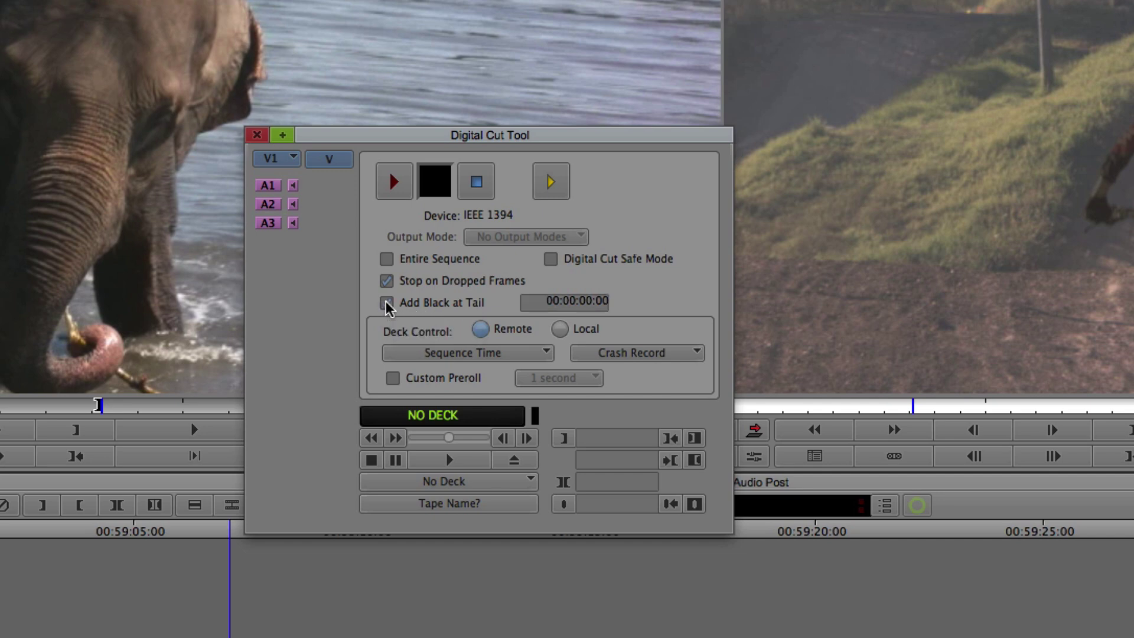
click(387, 305)
- Review the timecode source and record mode popups, leaving Sequence Time unchanged
click(525, 355)
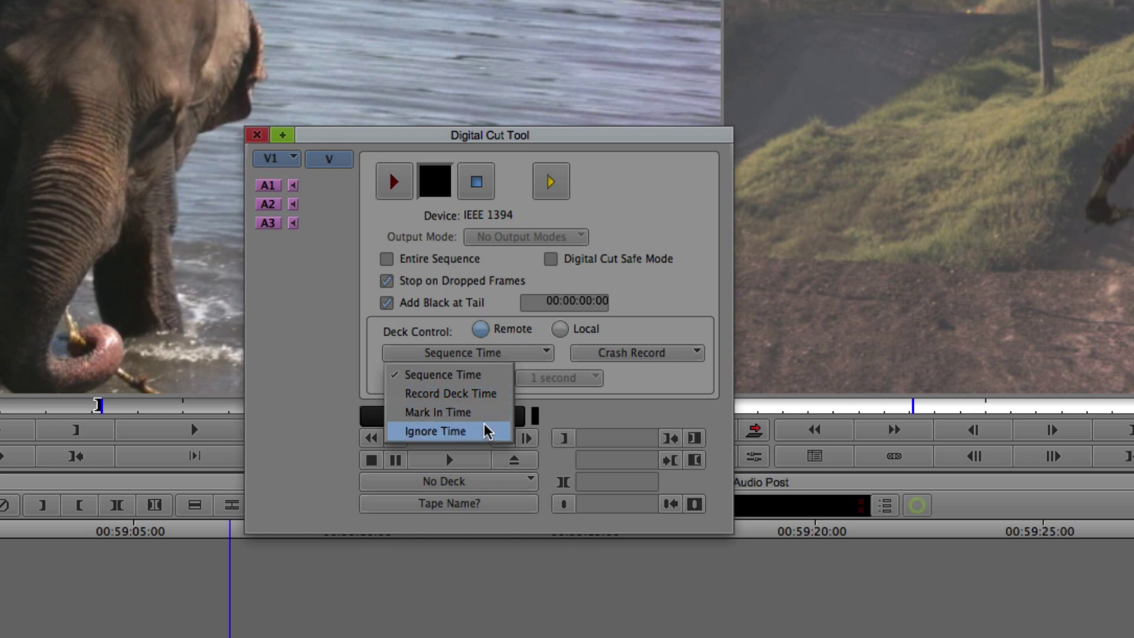
click(680, 304)
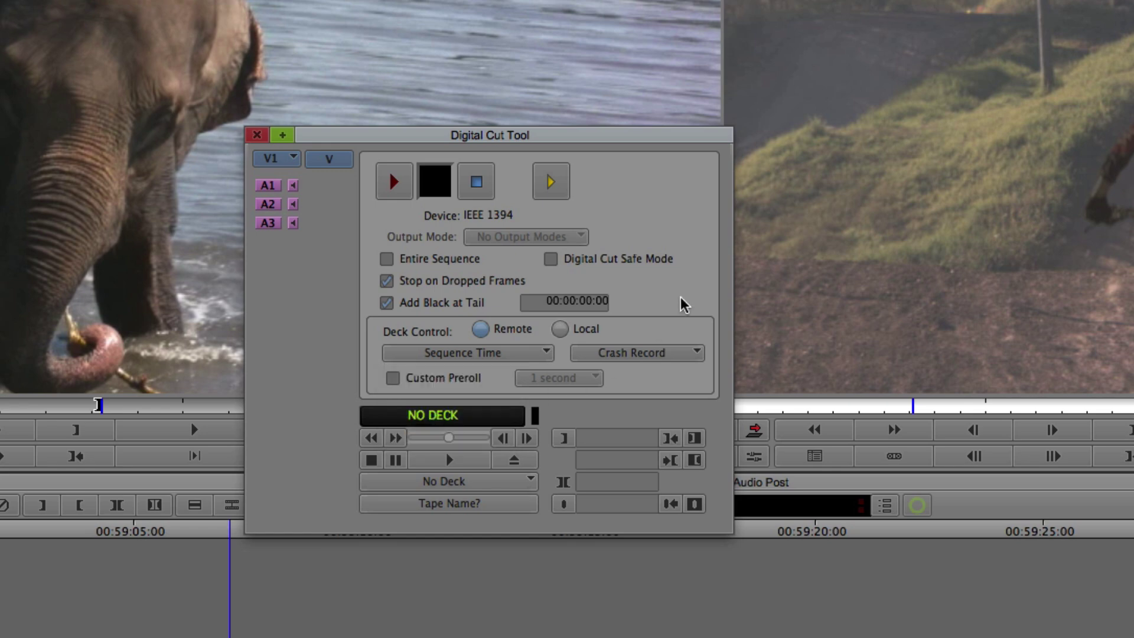
click(656, 356)
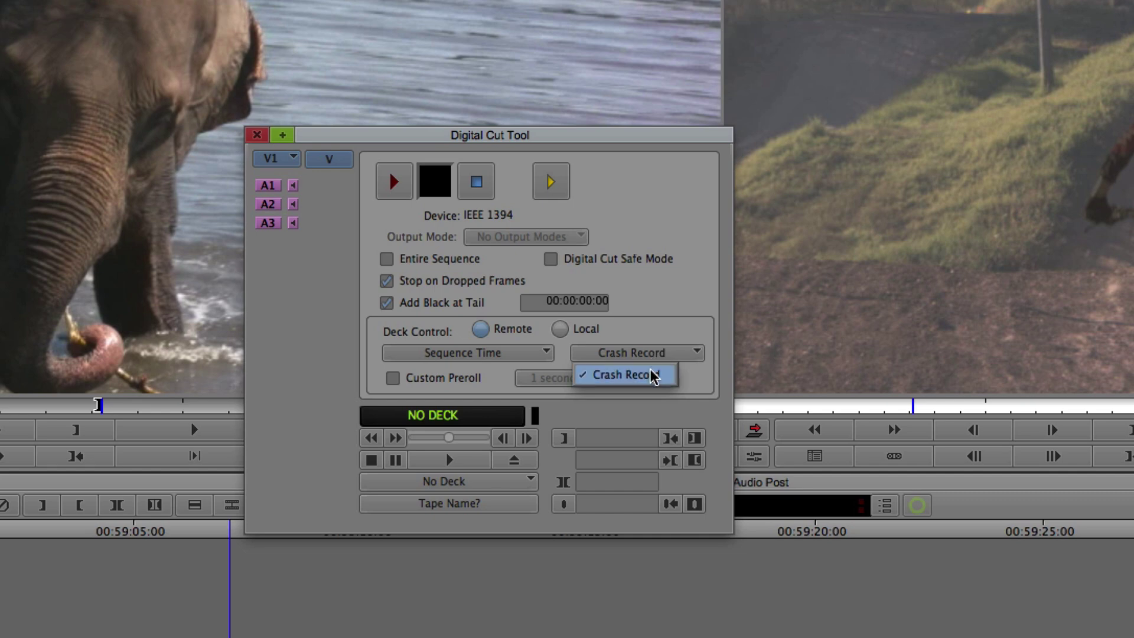
click(666, 311)
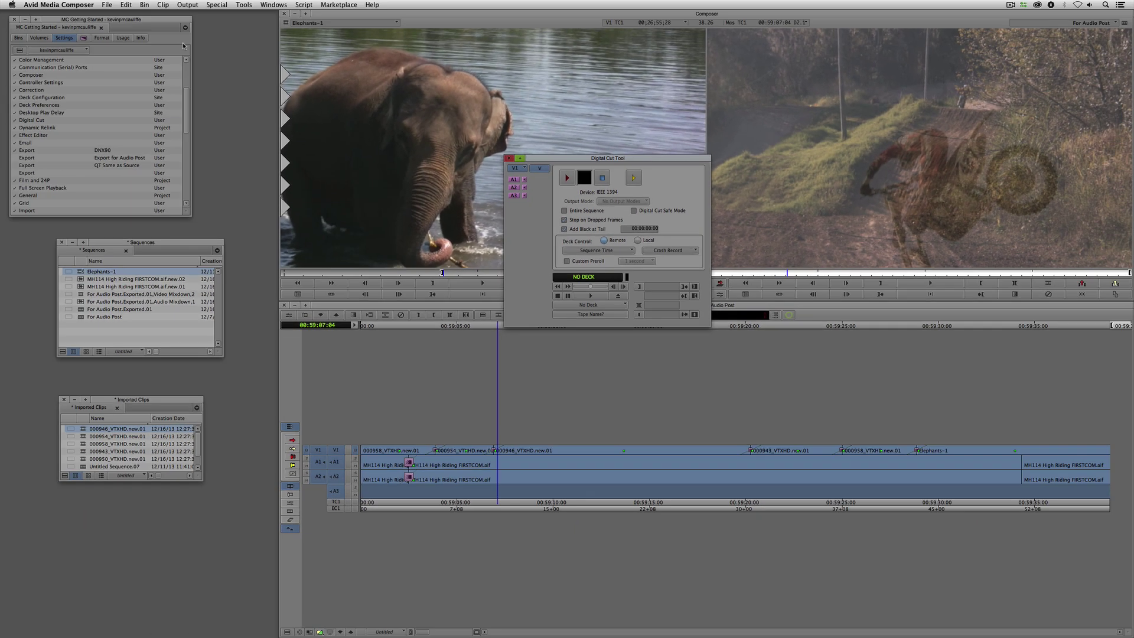
- Enable 'Allow assemble edit & crash record for digital cut' in Deck Preferences
double_click(36, 105)
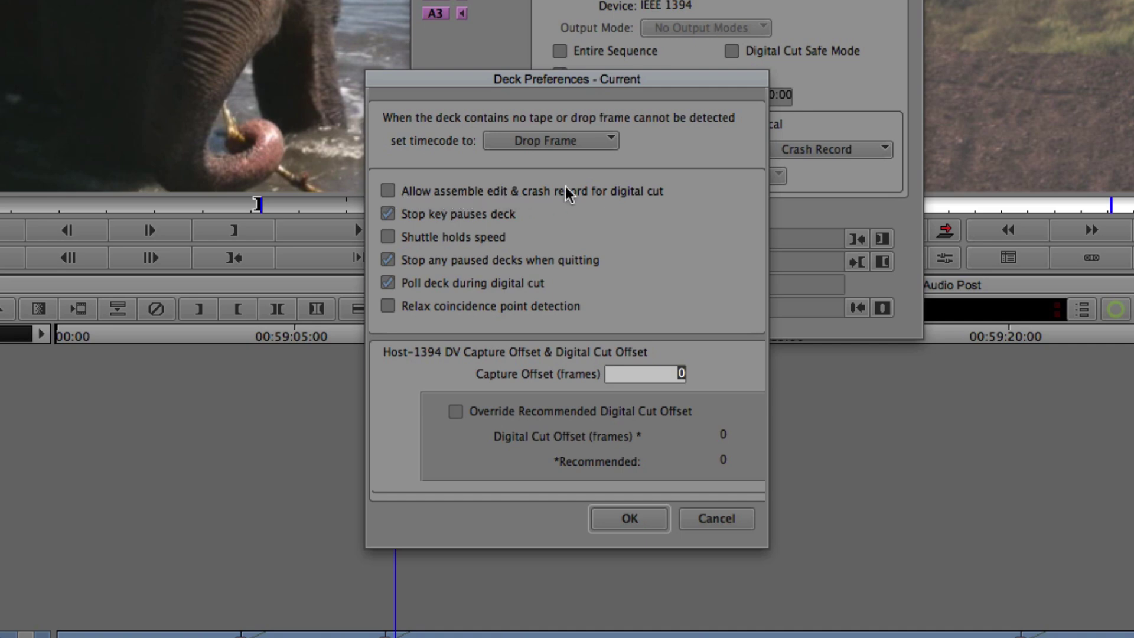
click(388, 190)
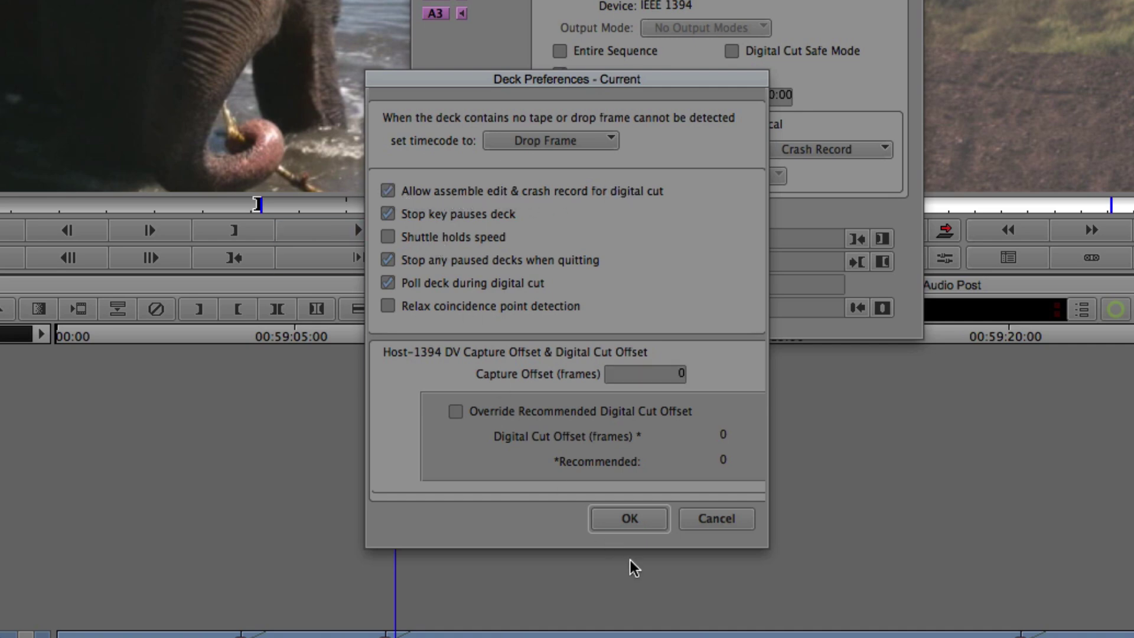
click(630, 526)
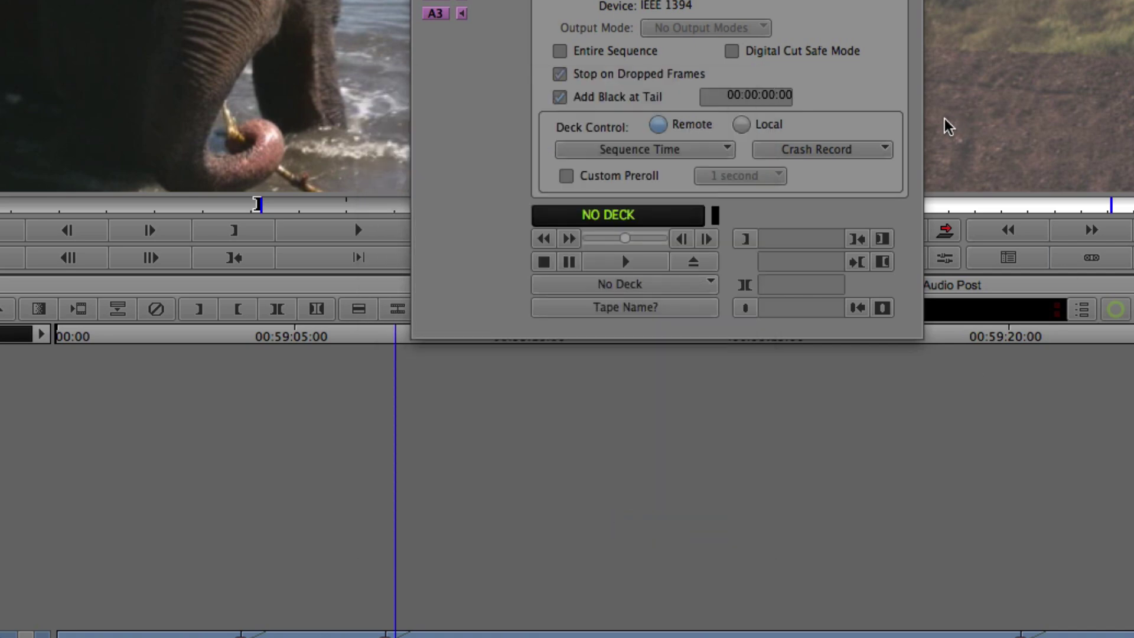
- Set the record mode to Crash Record, keeping Sequence Time and No Deck
click(884, 149)
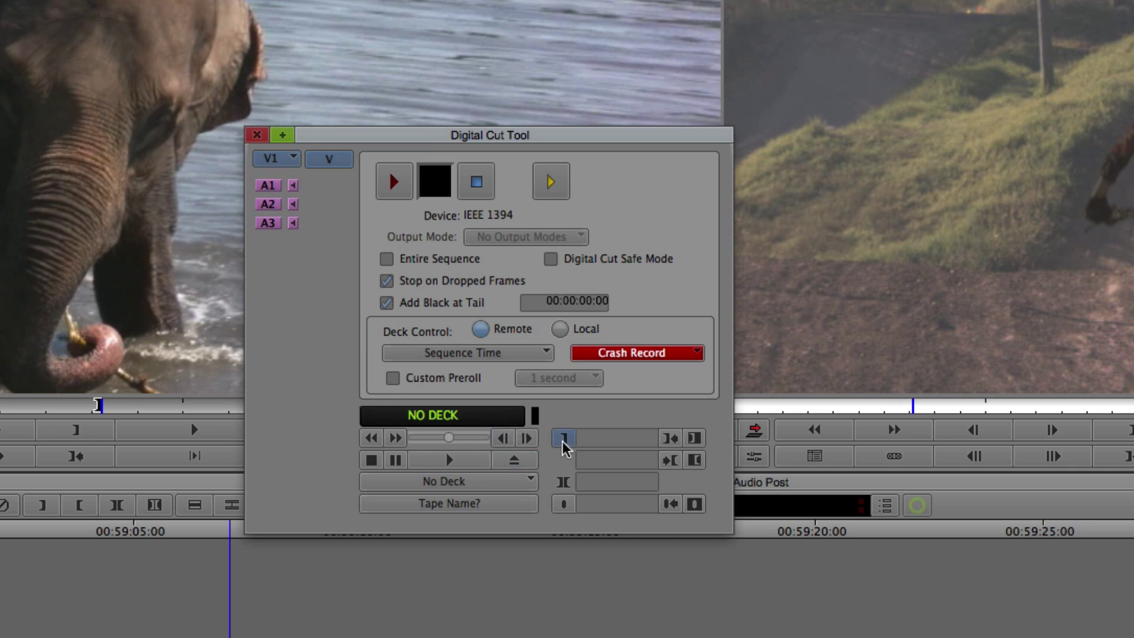
click(504, 354)
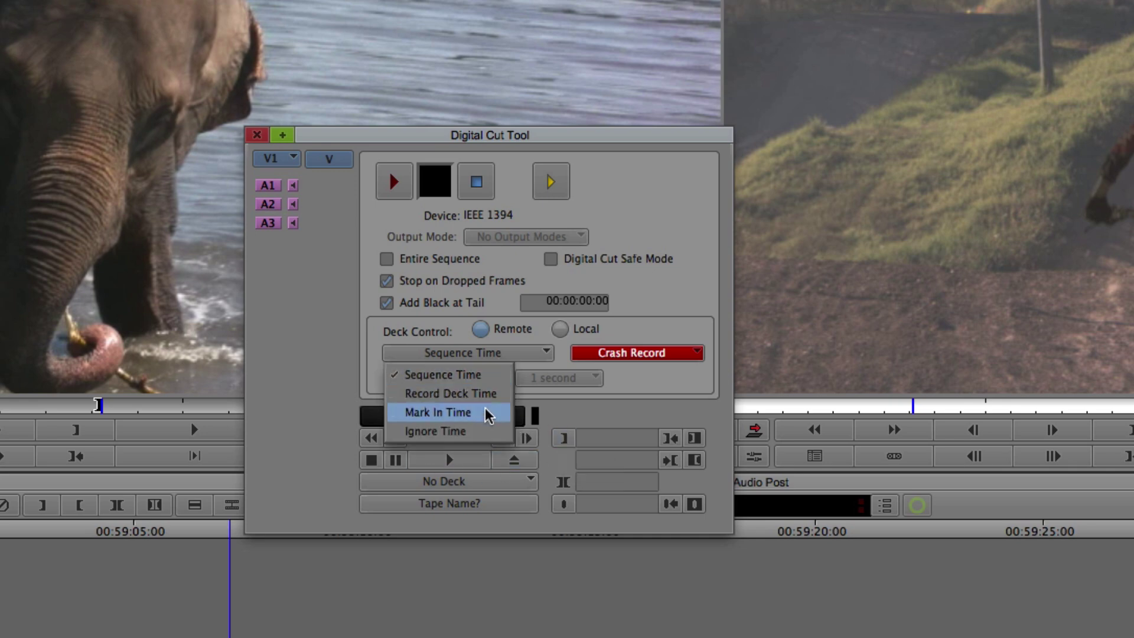
click(326, 367)
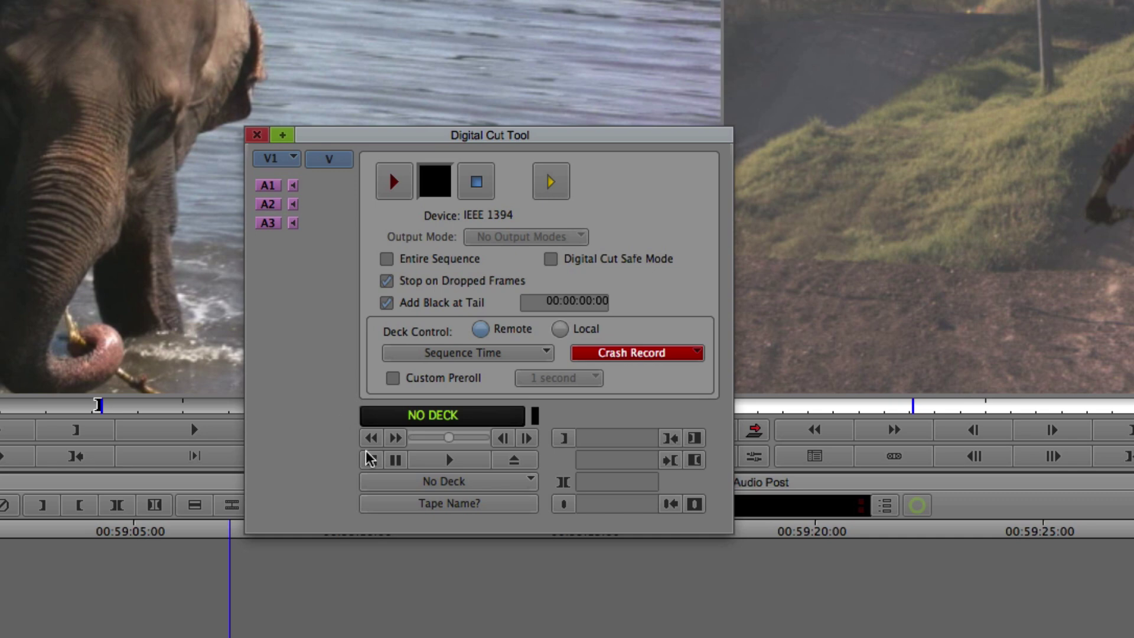
click(538, 481)
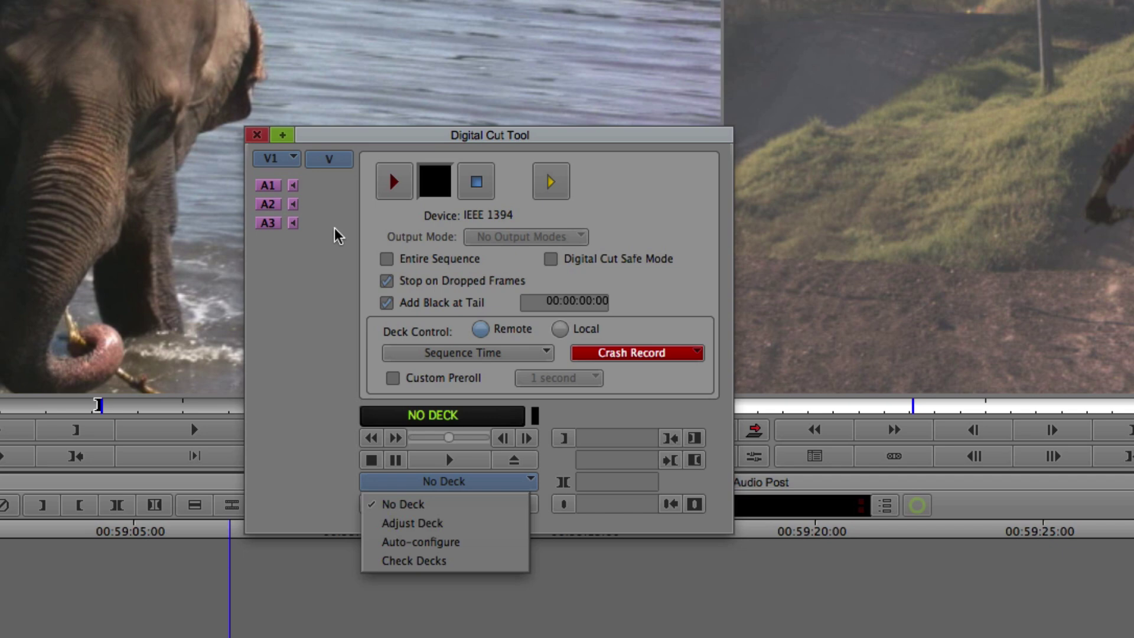
click(349, 312)
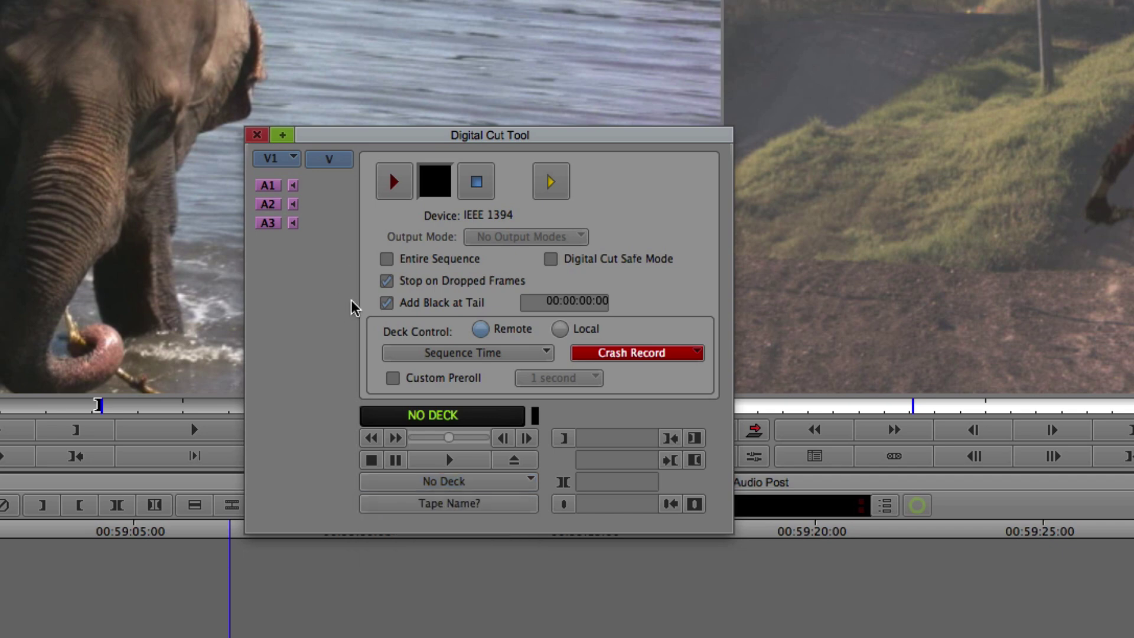